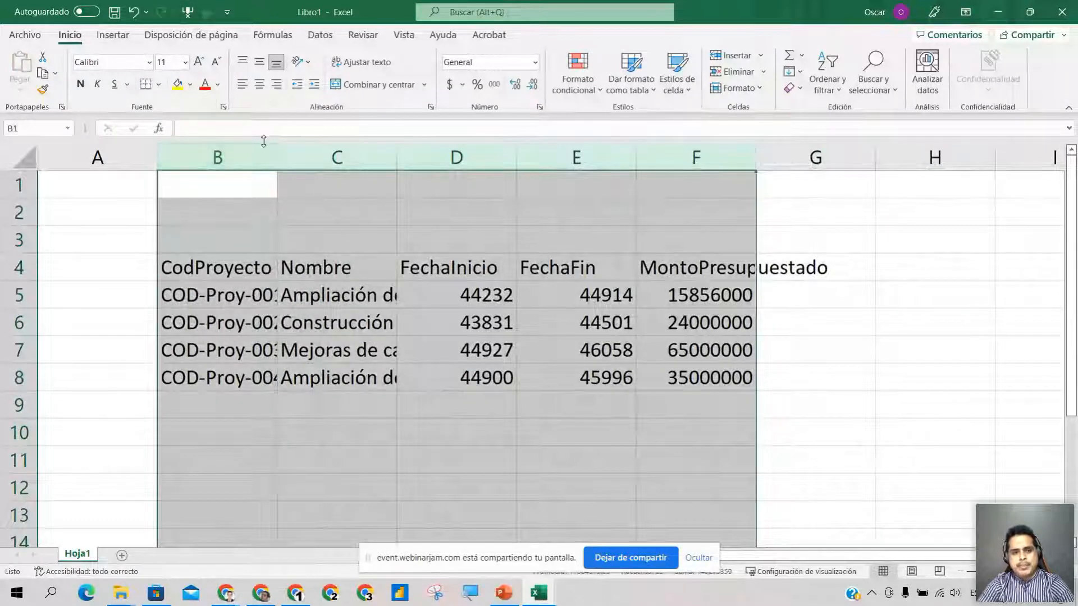
# Step: Autofit the widths of columns B through F to their contents
pyautogui.doubleClick(271, 157)
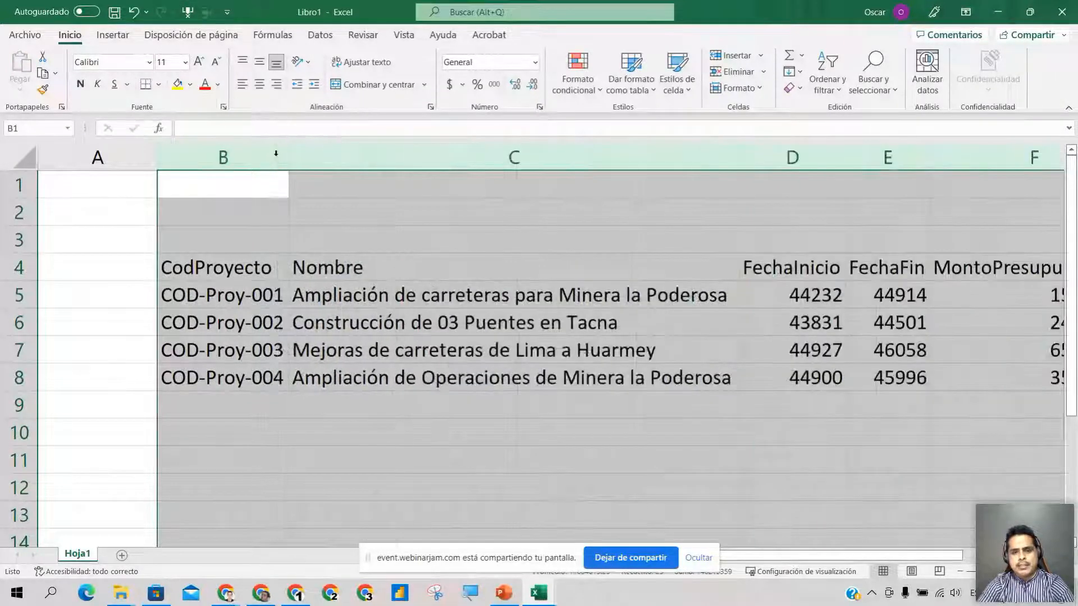
pyautogui.moveTo(740, 150); pyautogui.dragTo(558, 152)
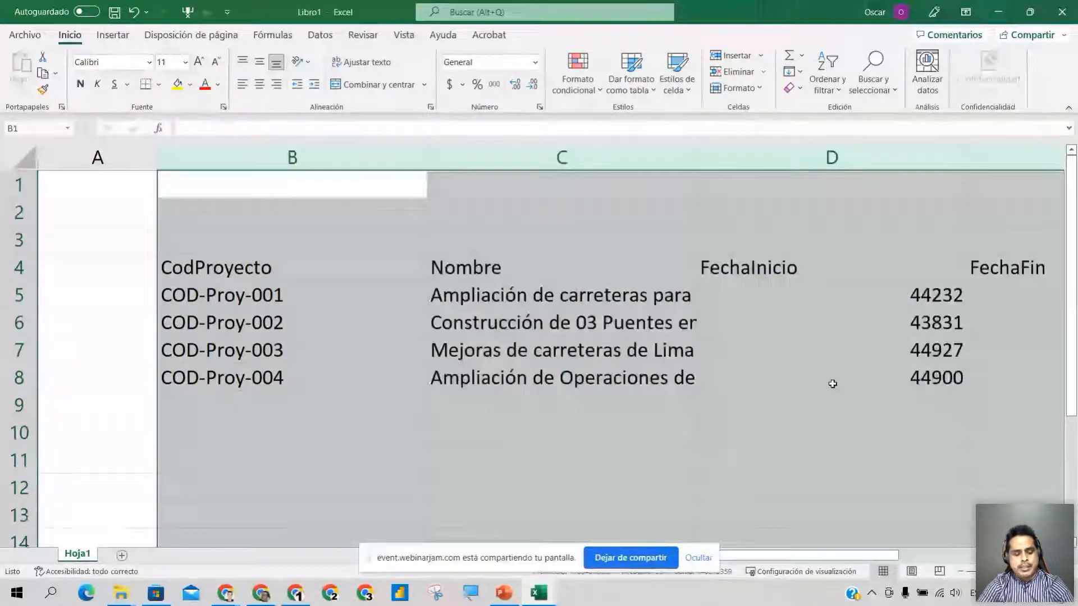
pyautogui.hotkey('ctrl', 'z')
pyautogui.click(522, 284)
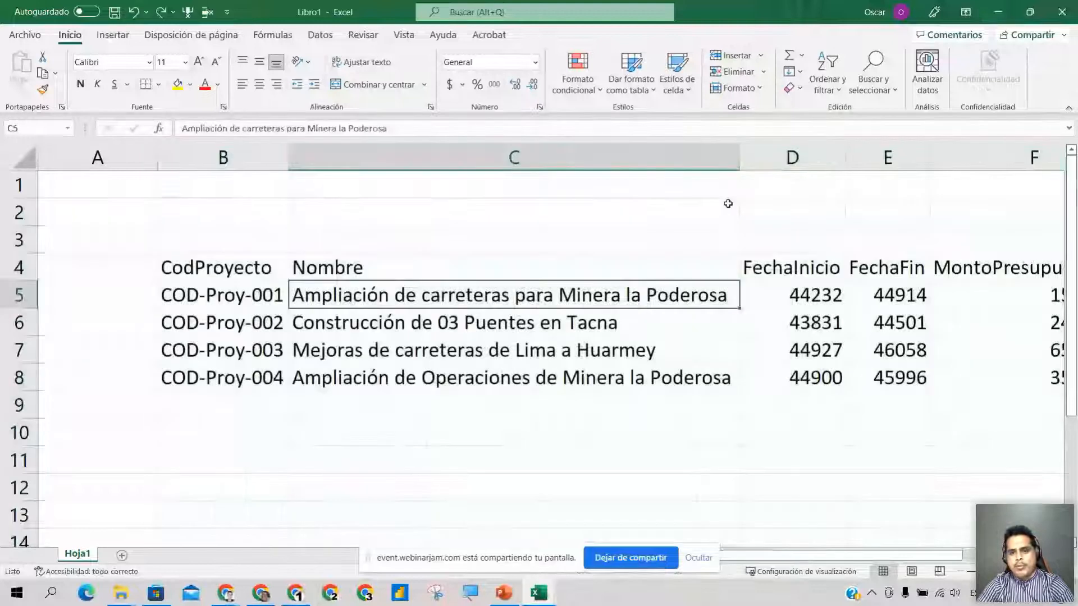
# Step: Narrow column C so the whole table fits on screen and wrap the text in that column
pyautogui.moveTo(740, 157); pyautogui.dragTo(606, 185)
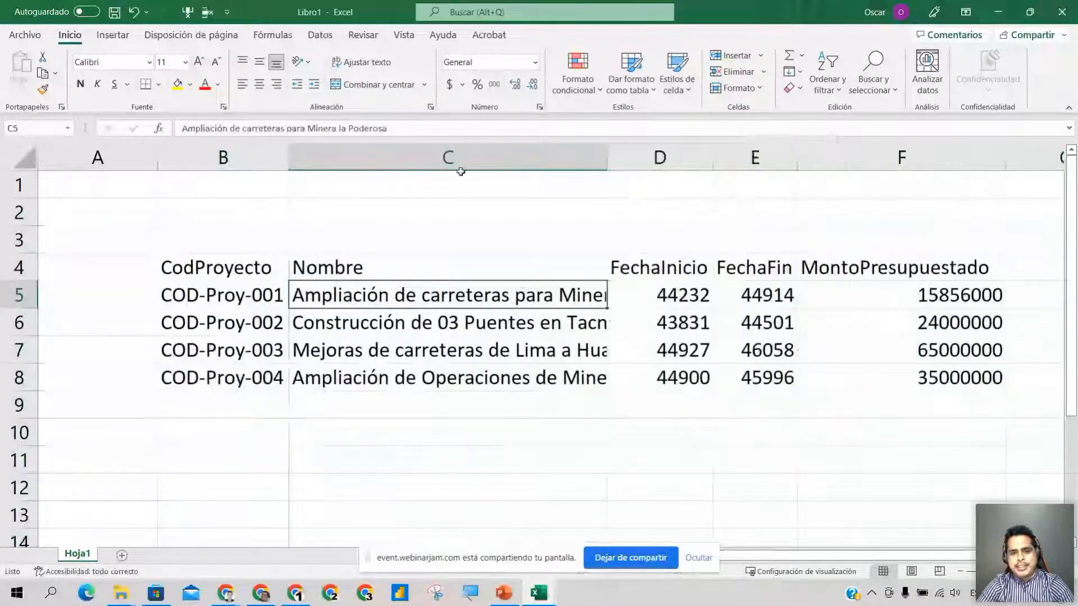
pyautogui.click(457, 160)
pyautogui.click(361, 63)
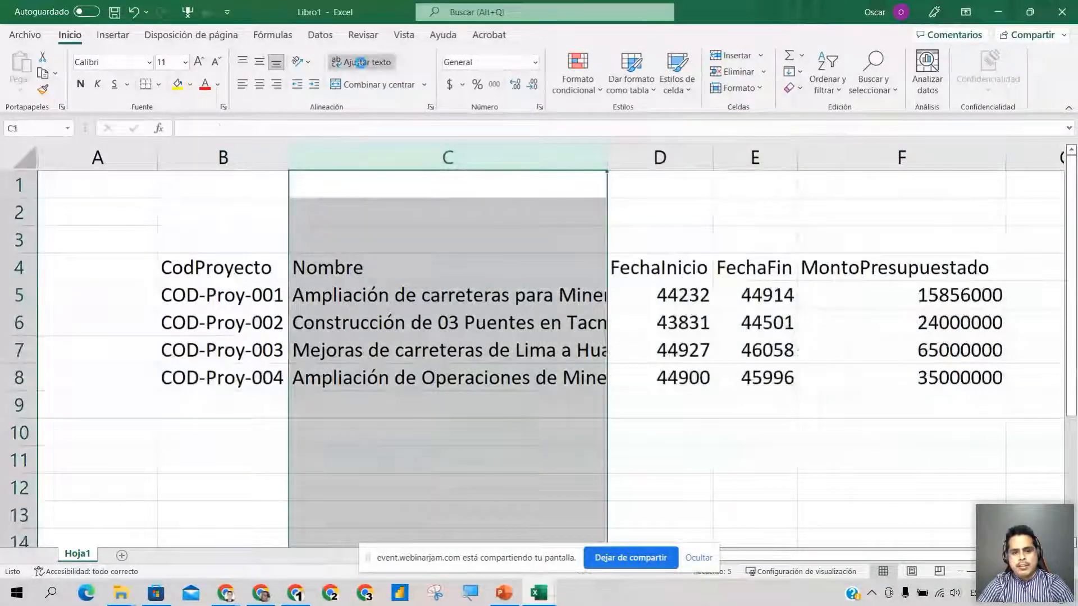
pyautogui.click(445, 418)
# Step: Convert the range B4:F8 into a table that has headers
pyautogui.moveTo(250, 260); pyautogui.dragTo(902, 483)
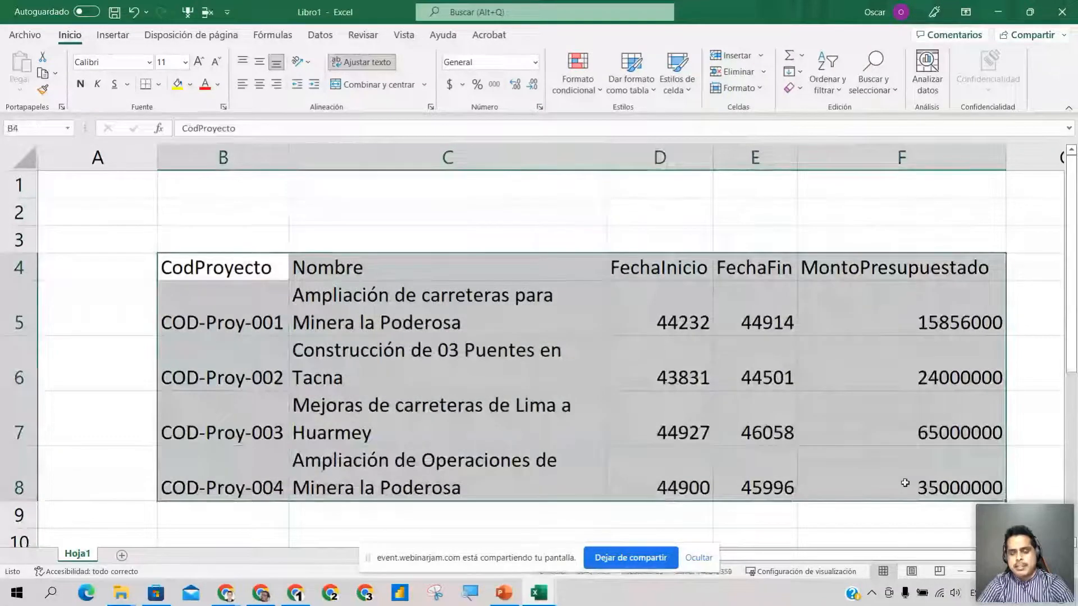
pyautogui.moveTo(842, 557)
pyautogui.mouseDown()
pyautogui.moveTo(894, 563)
pyautogui.moveTo(836, 571)
pyautogui.mouseUp()
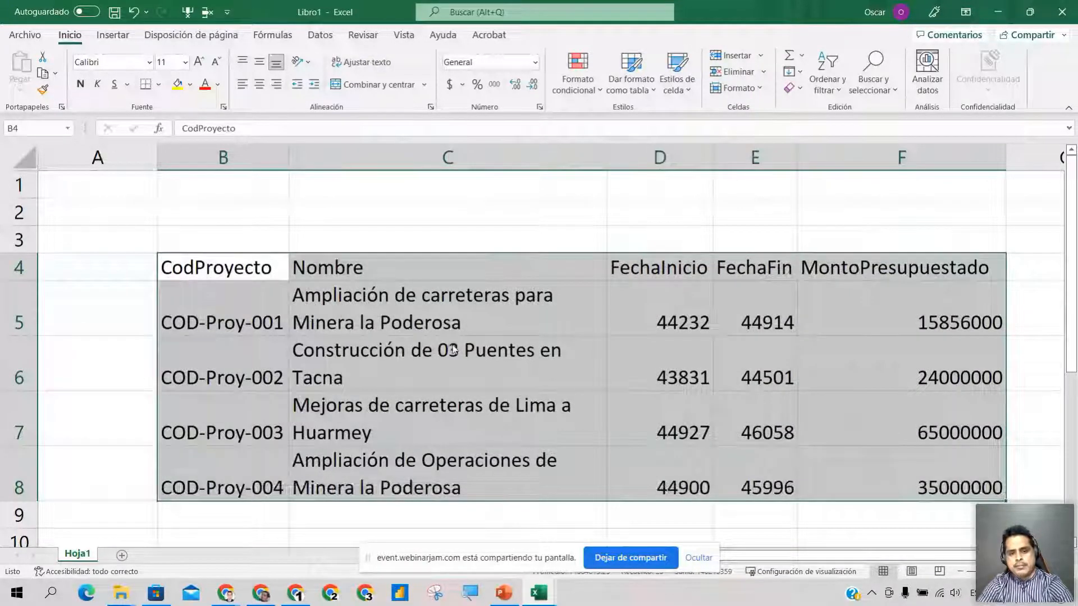
pyautogui.hotkey('ctrl', 't')
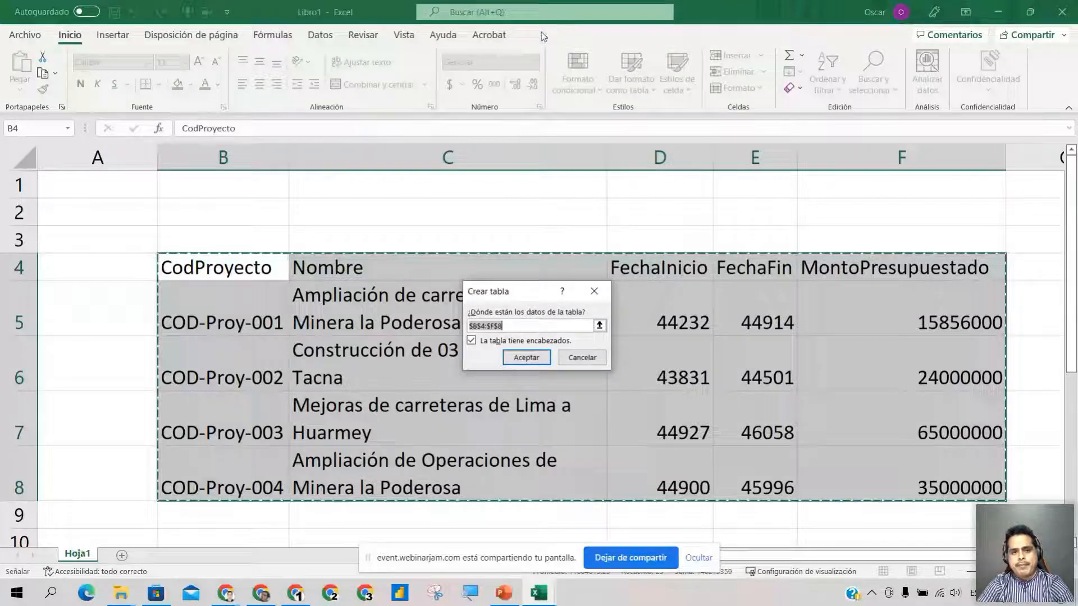
pyautogui.click(527, 356)
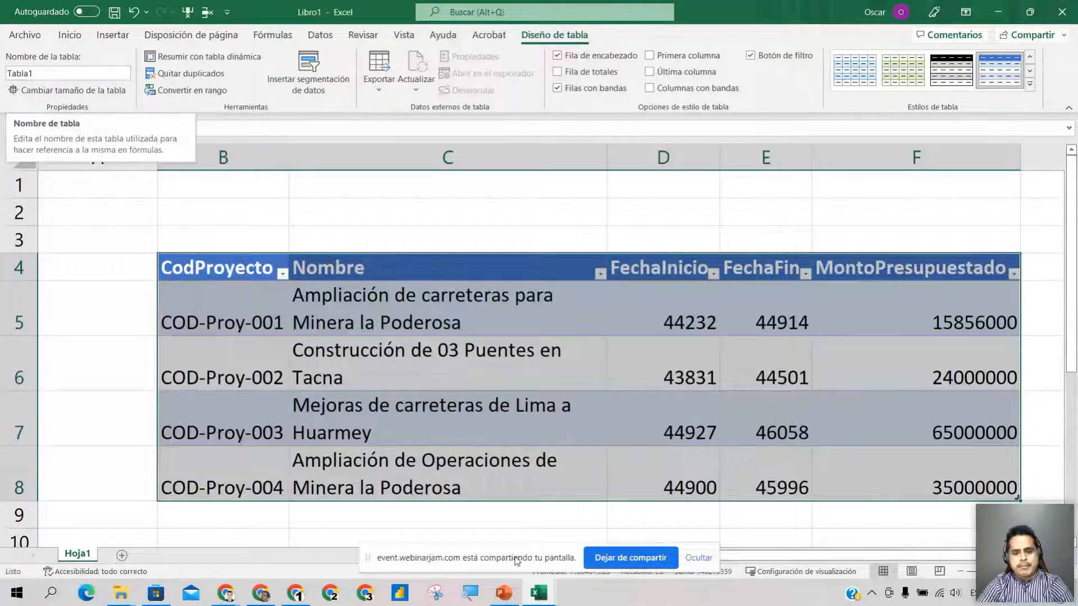
# Step: Magnify the screen to 200% with Lupa and rename the new table as Proyecto
pyautogui.click(473, 599)
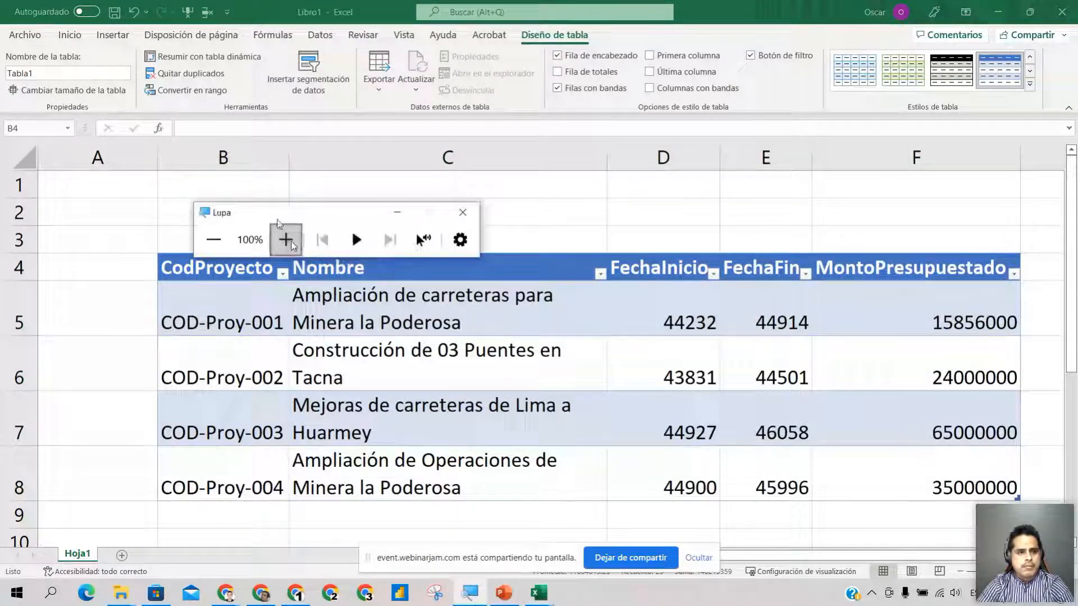
pyautogui.click(287, 242)
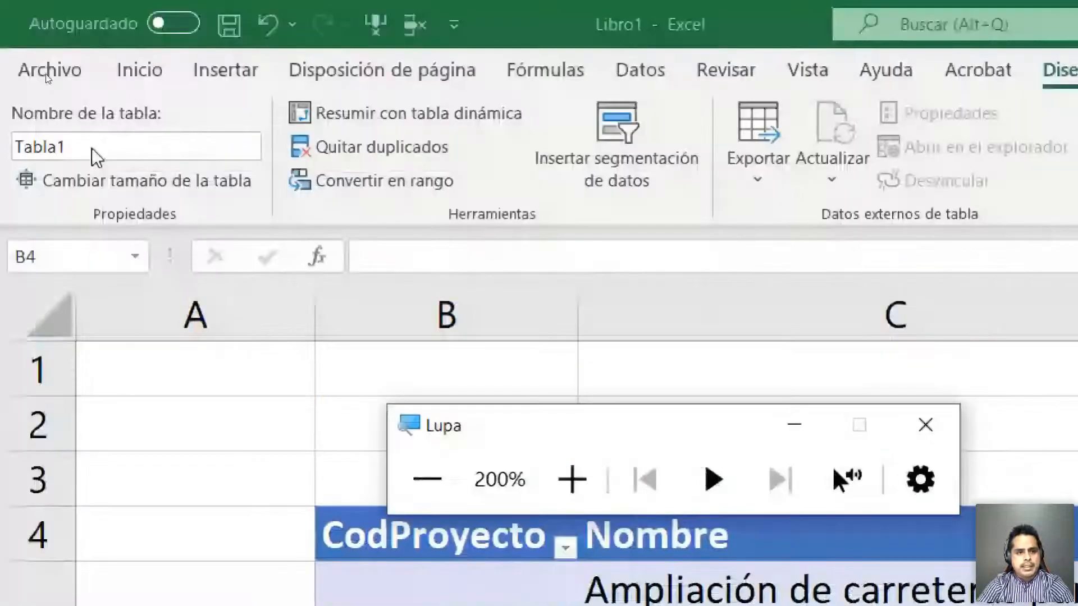
pyautogui.click(92, 142)
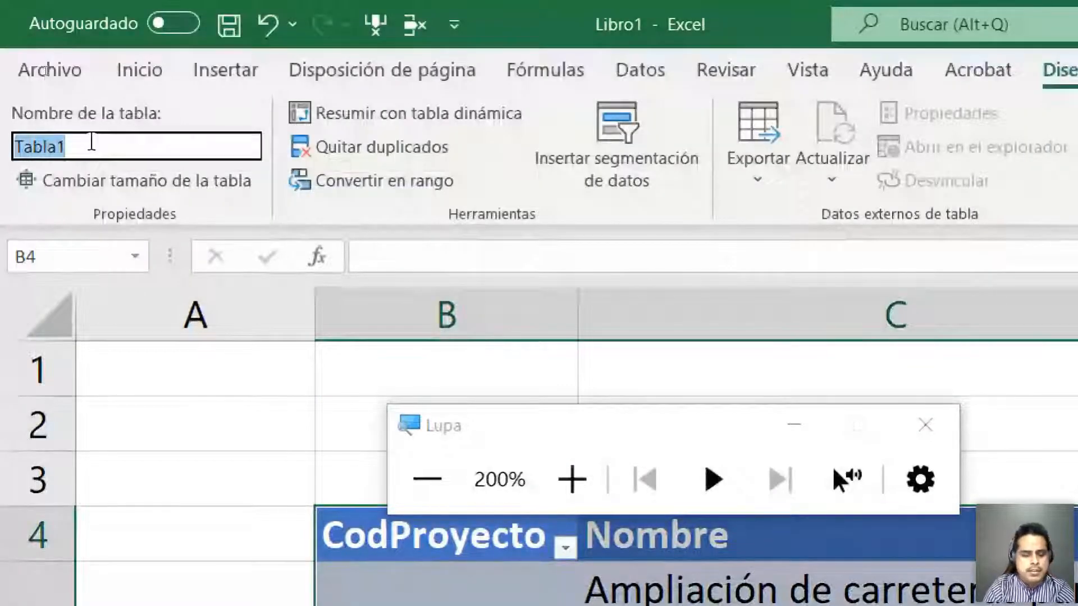
pyautogui.write('Proyecto')
pyautogui.press('Return')
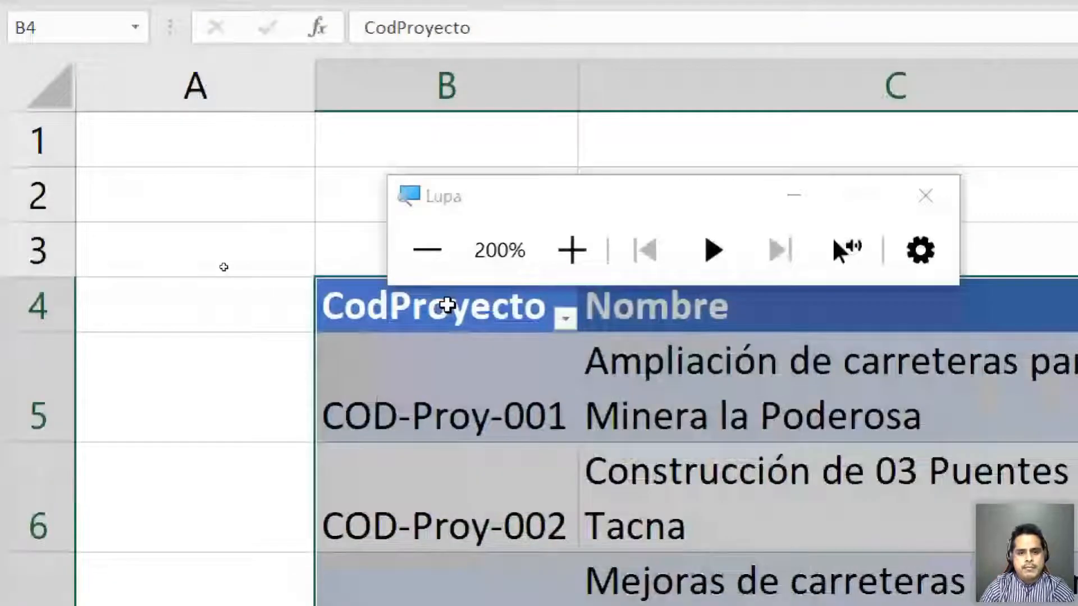
# Step: Return the Lupa magnifier to 100%, put it away, and check the table's name in its design settings
pyautogui.scroll(3, 260, 32)
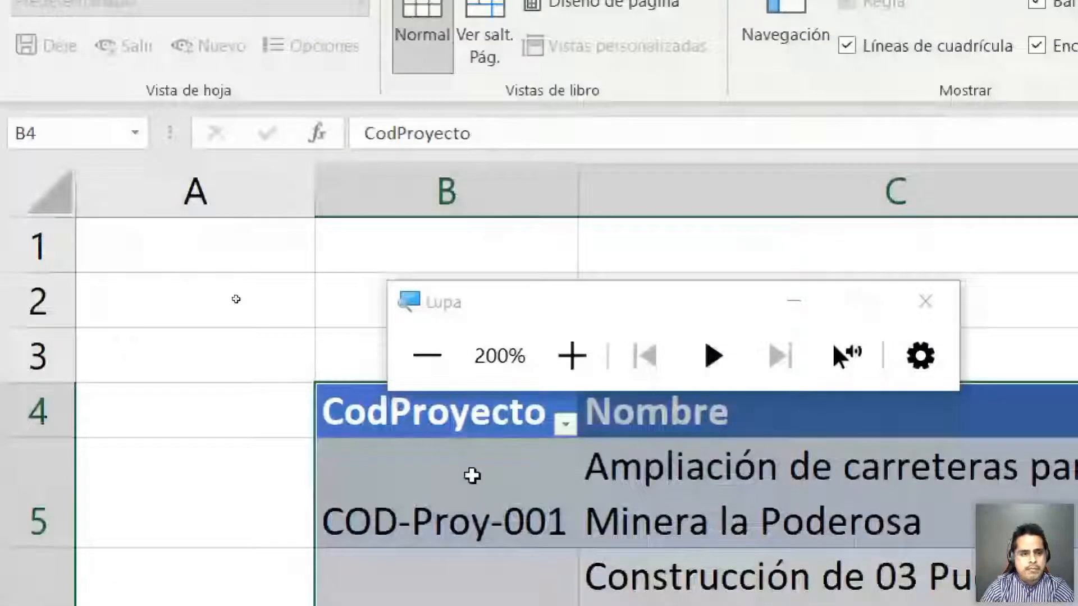
pyautogui.click(474, 543)
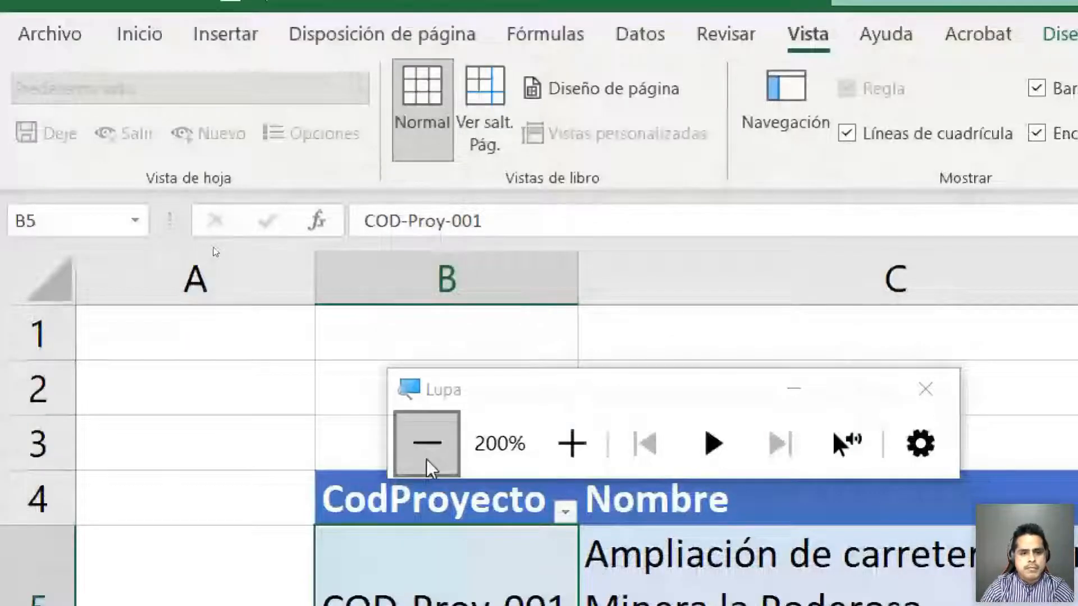
pyautogui.click(427, 459)
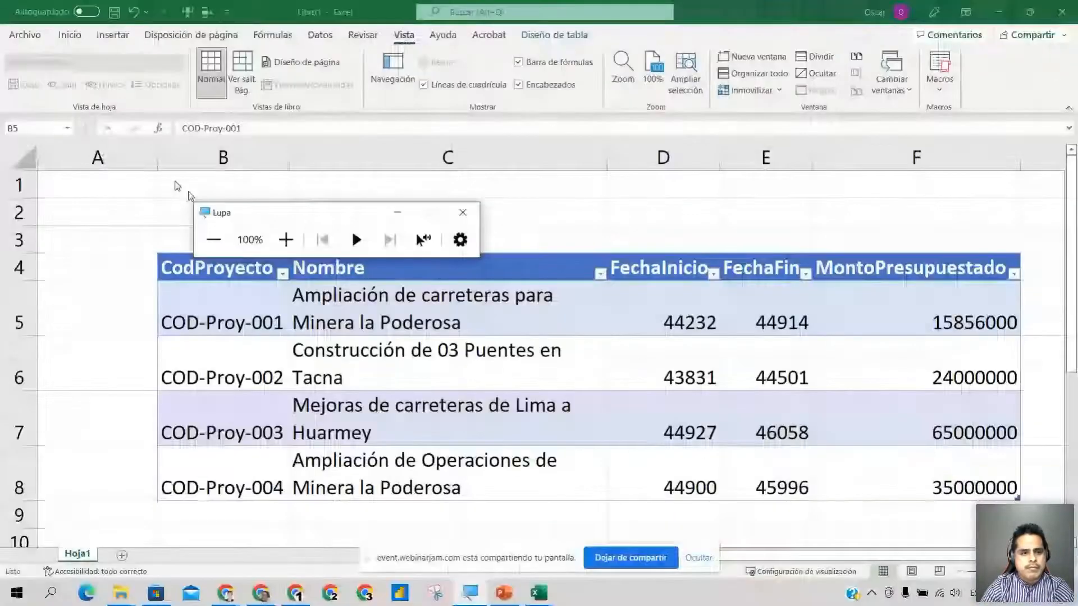
pyautogui.click(404, 385)
pyautogui.click(394, 213)
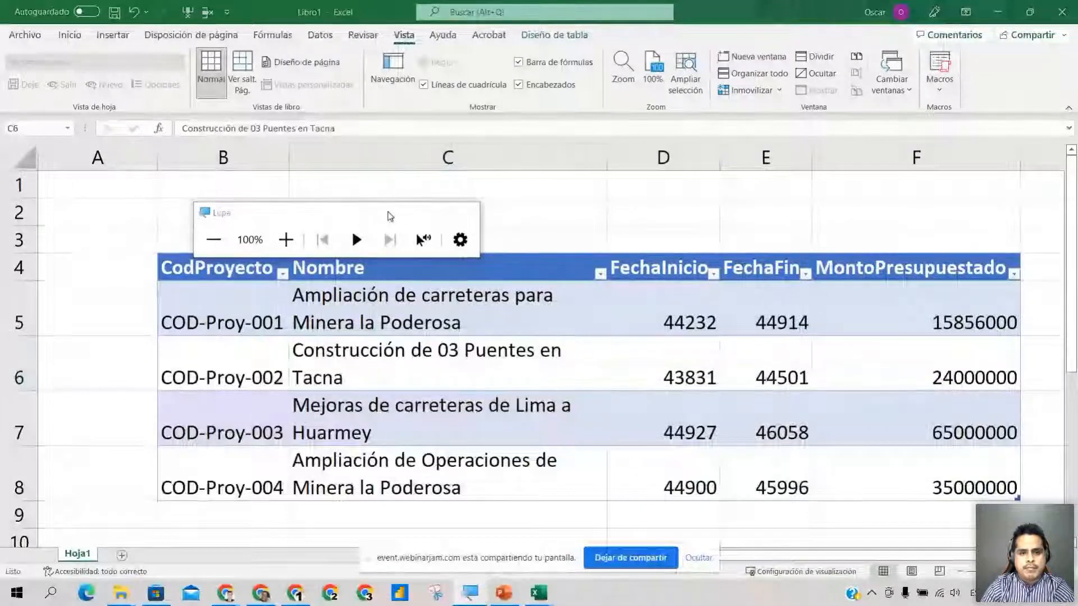
pyautogui.click(511, 326)
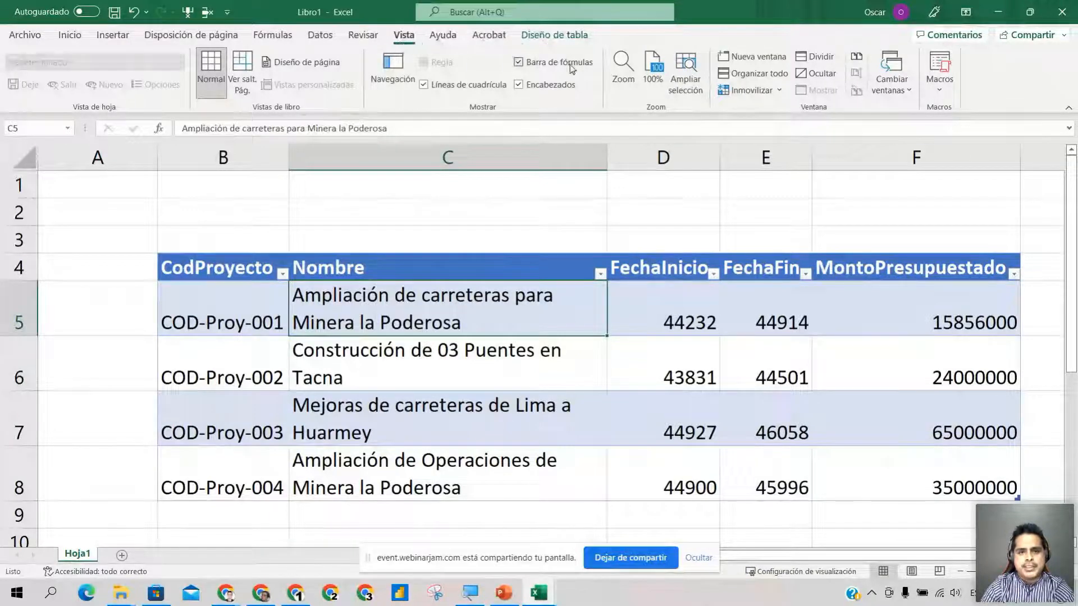
pyautogui.click(561, 37)
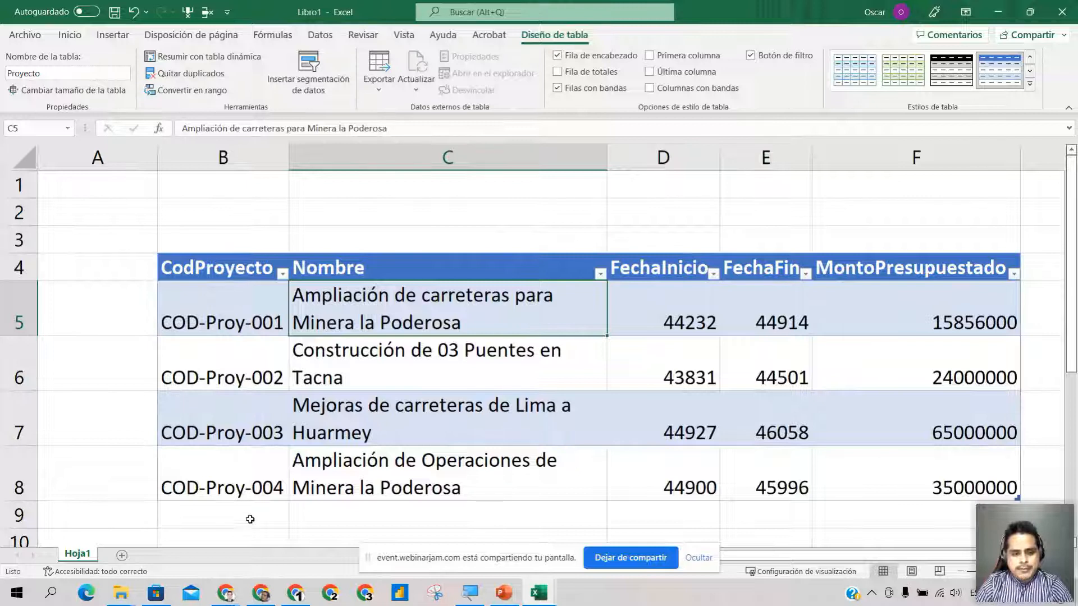
# Step: Apply the General number format to the CodProyecto values in B5:B8
pyautogui.moveTo(260, 304); pyautogui.dragTo(247, 475)
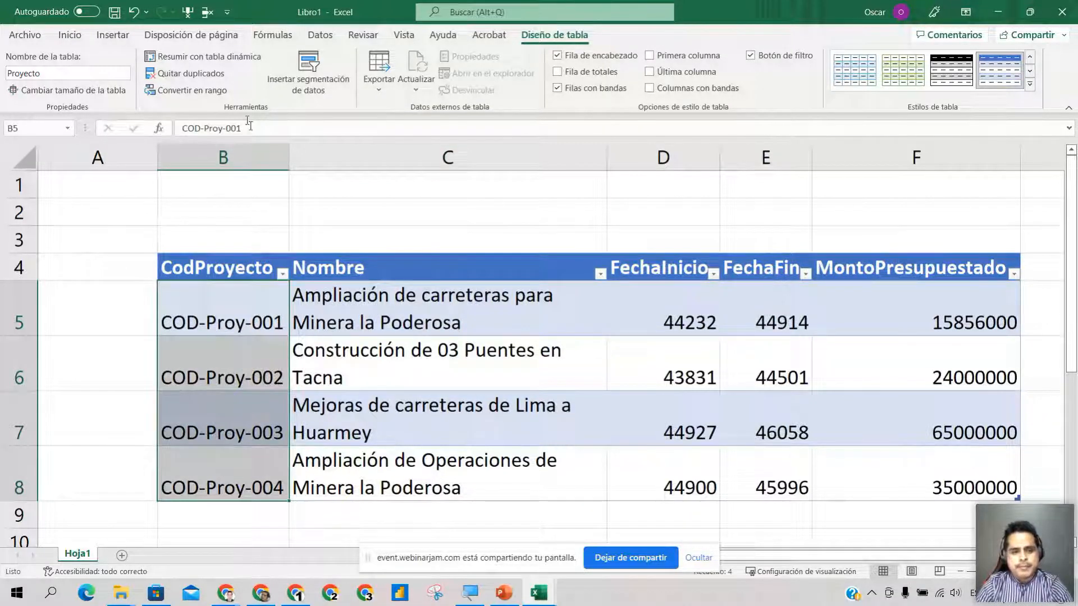
pyautogui.click(69, 37)
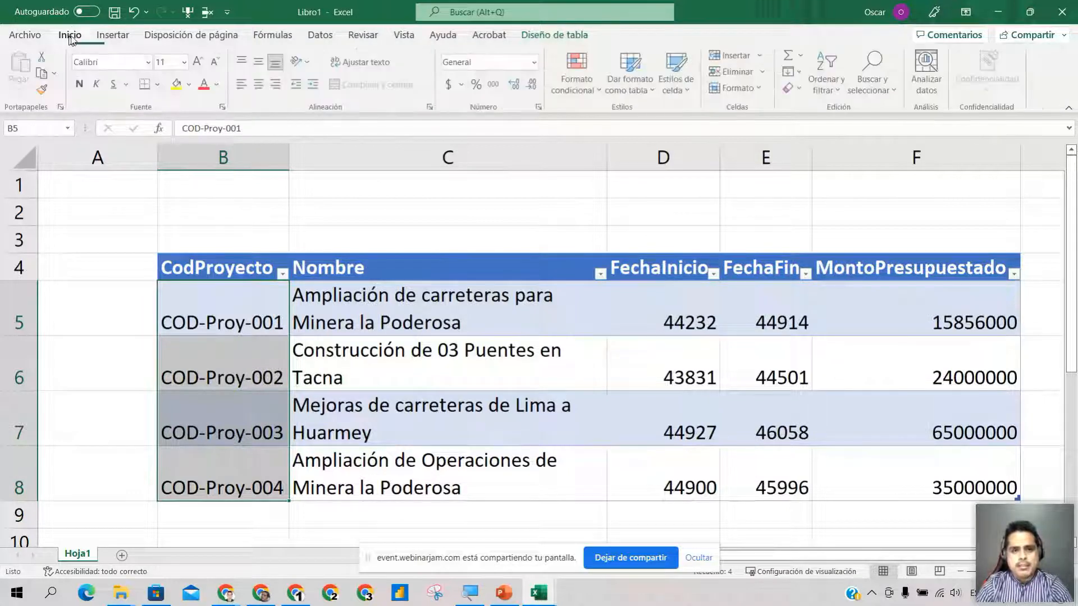
pyautogui.click(535, 62)
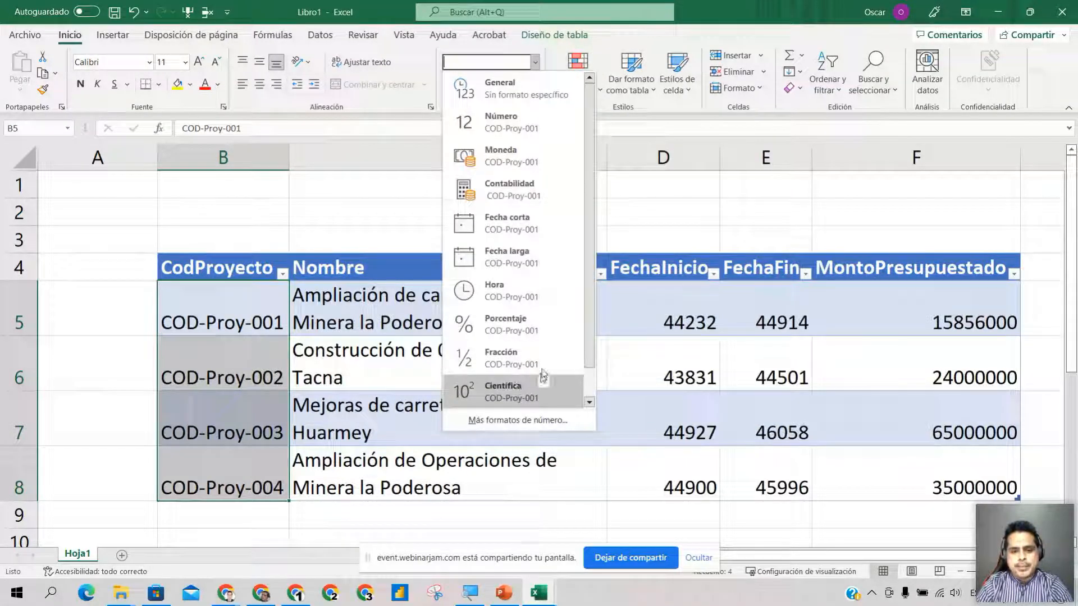
pyautogui.scroll(-1, 551, 351)
pyautogui.scroll(1, 558, 352)
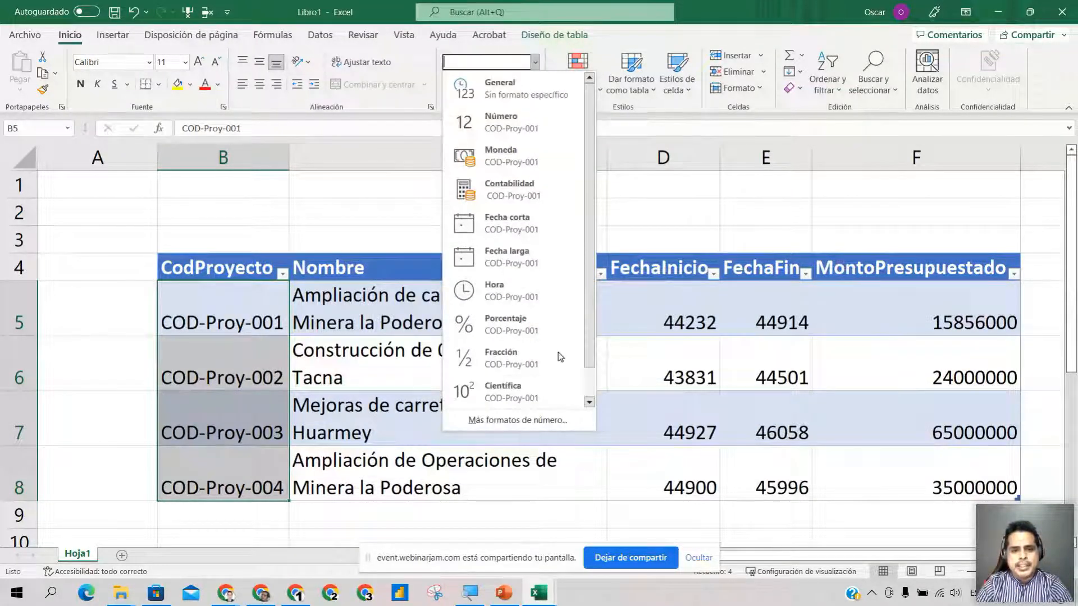
pyautogui.click(534, 87)
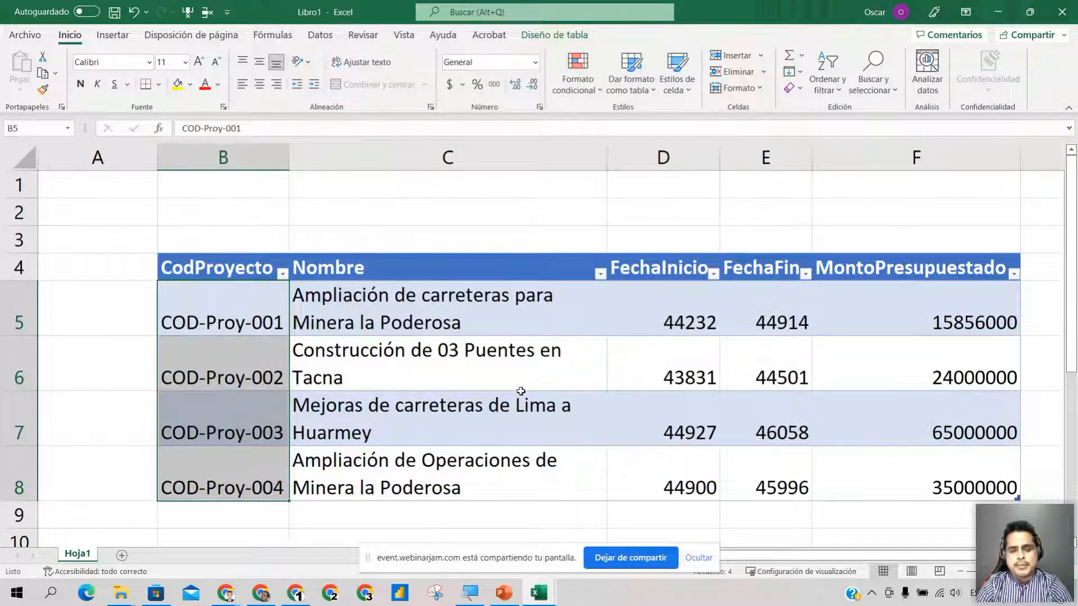
pyautogui.click(495, 332)
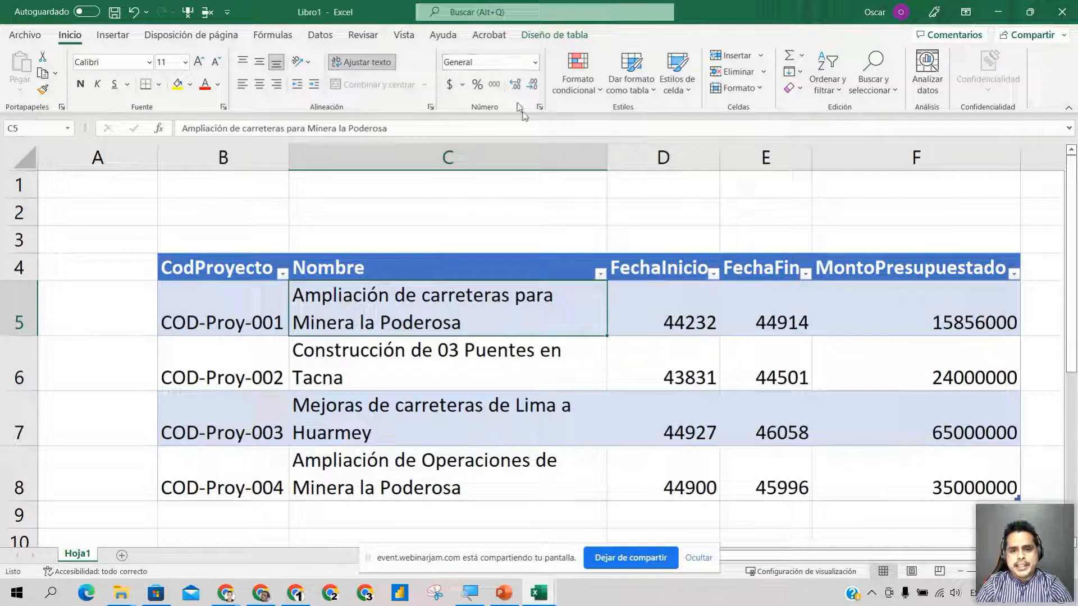
# Step: Format the FechaInicio values in D5:D8 as short dates (Fecha corta)
pyautogui.moveTo(691, 304); pyautogui.dragTo(665, 491)
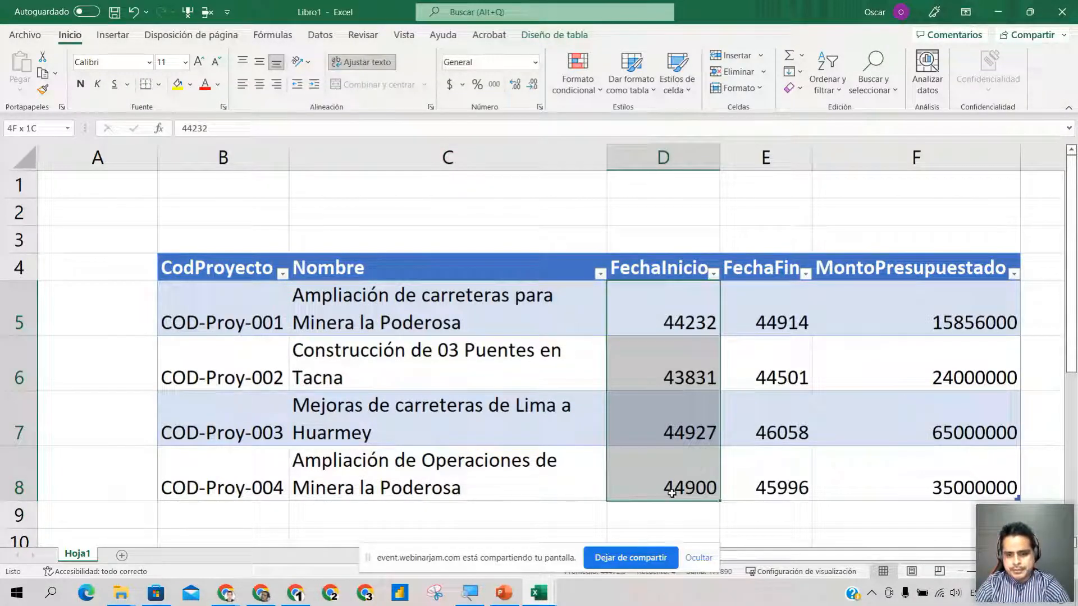
pyautogui.click(536, 62)
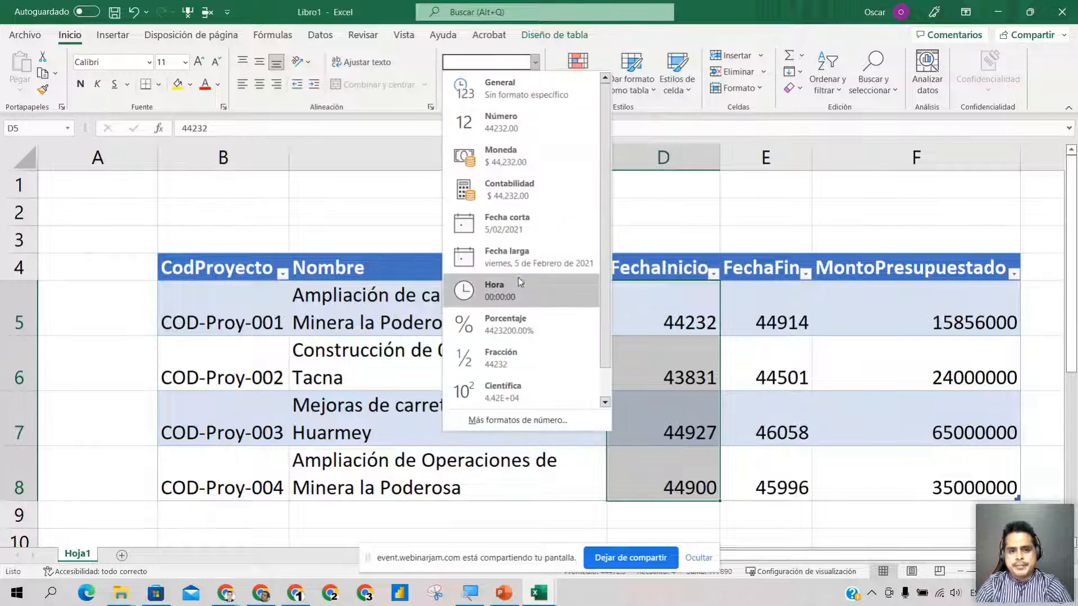
pyautogui.click(534, 234)
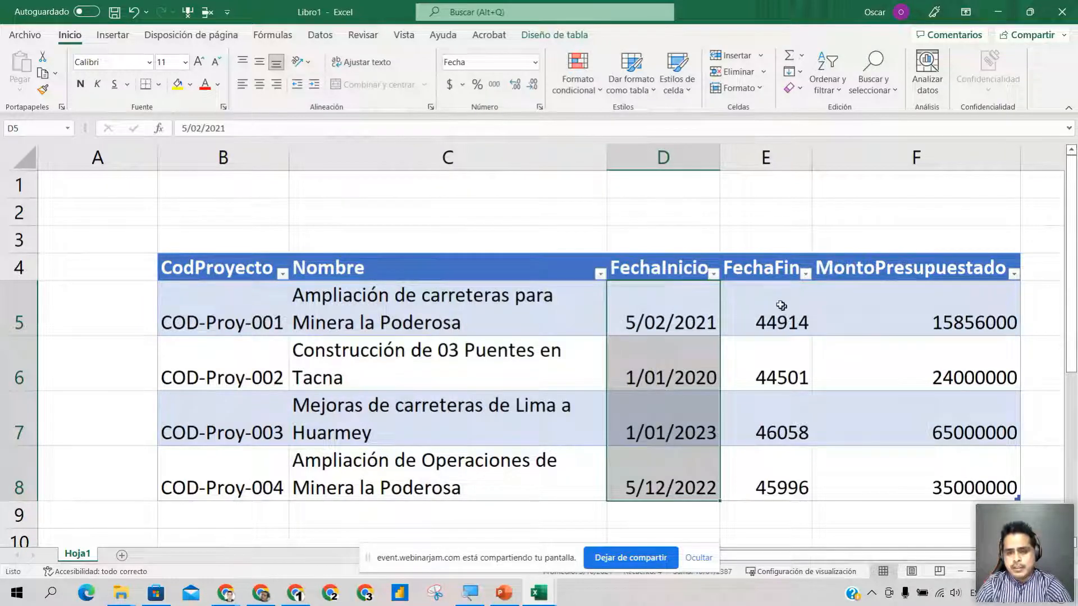
# Step: Format the FechaFin values in E5:E8 as short dates (Fecha corta) and autofit column E
pyautogui.moveTo(776, 298); pyautogui.dragTo(769, 466)
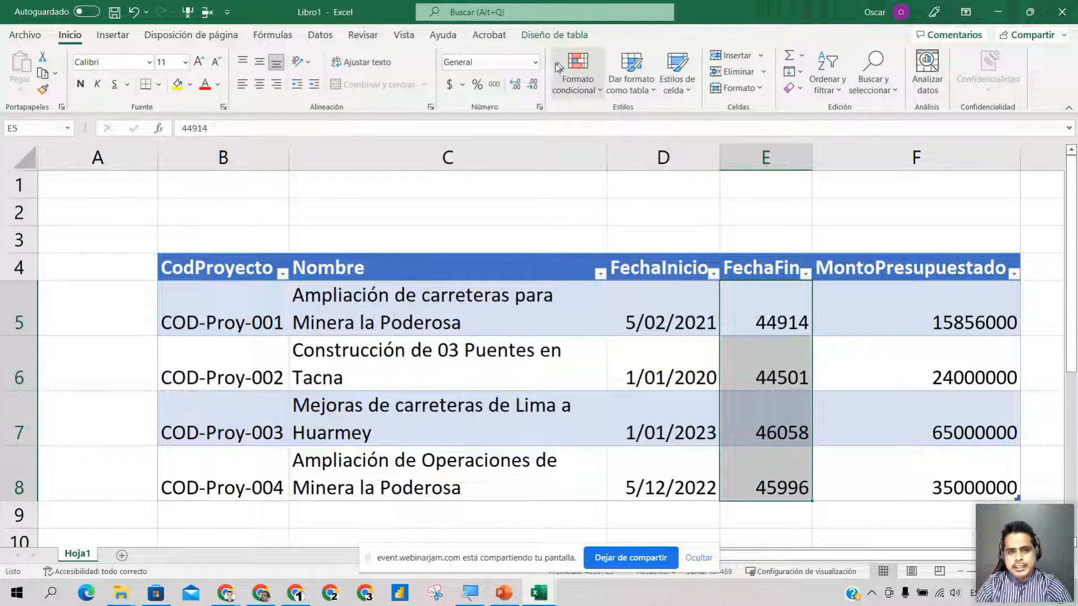
pyautogui.click(536, 63)
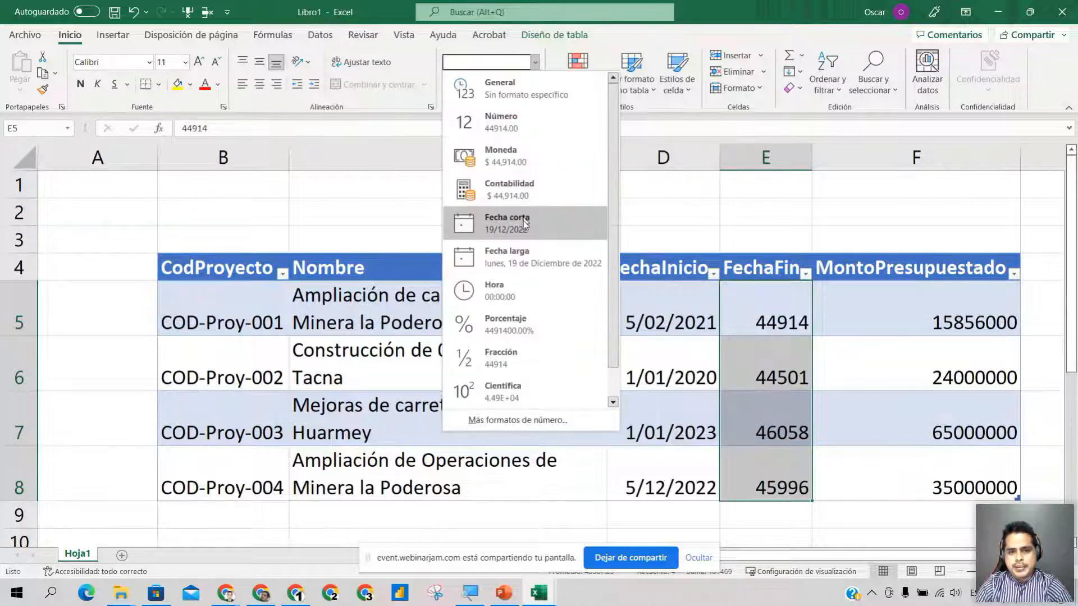
pyautogui.click(526, 225)
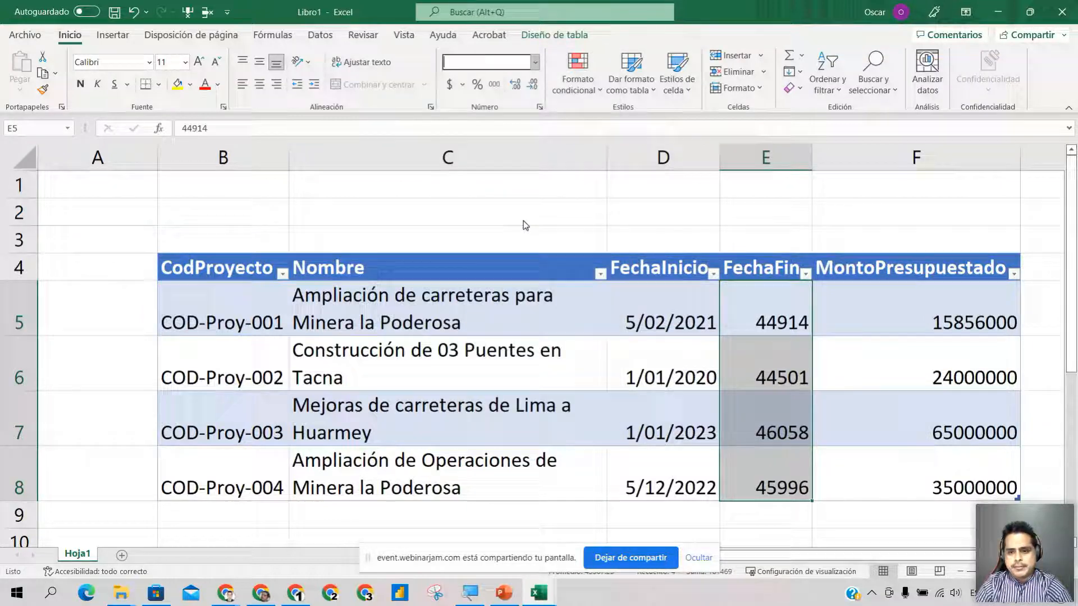
pyautogui.doubleClick(813, 159)
# Step: Magnify the number format options to 200% with Lupa, inspect them for the MontoPresupuestado values, and return the magnifier to 100%
pyautogui.moveTo(892, 315); pyautogui.dragTo(885, 475)
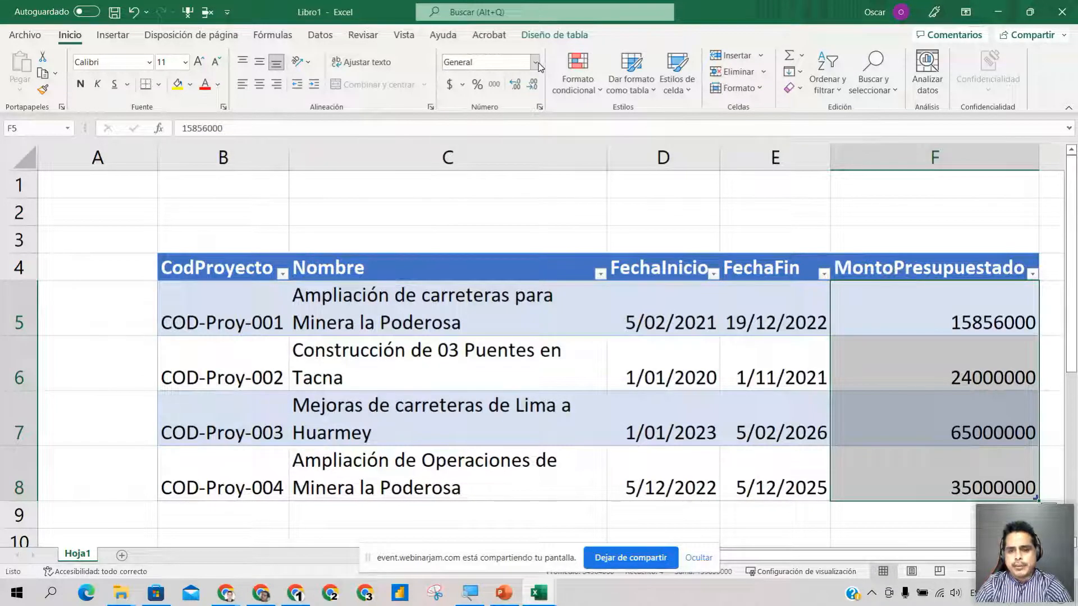
pyautogui.click(917, 381)
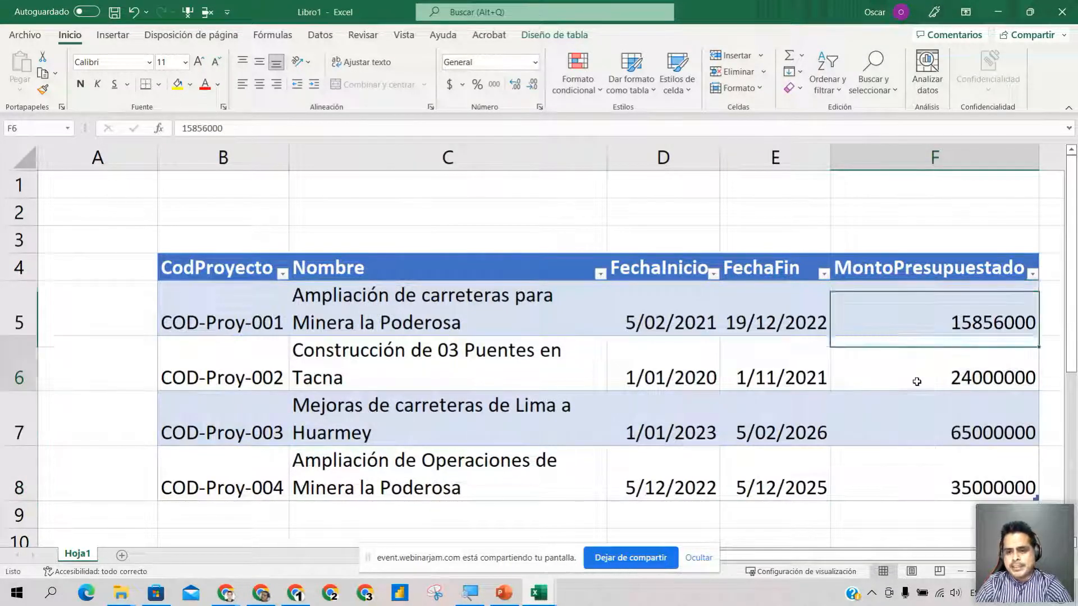
pyautogui.click(909, 443)
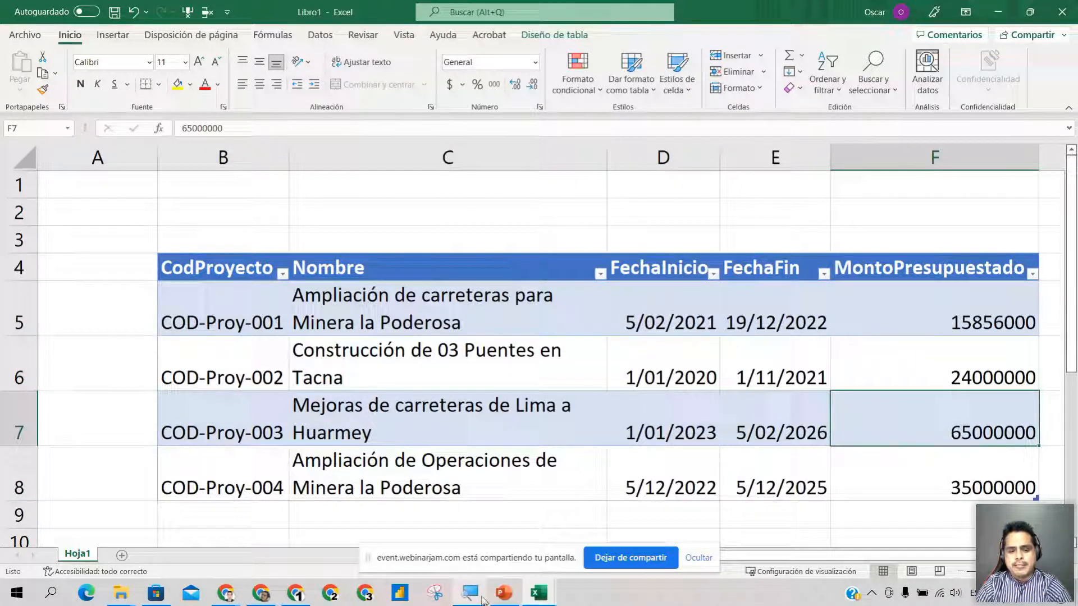
pyautogui.click(481, 599)
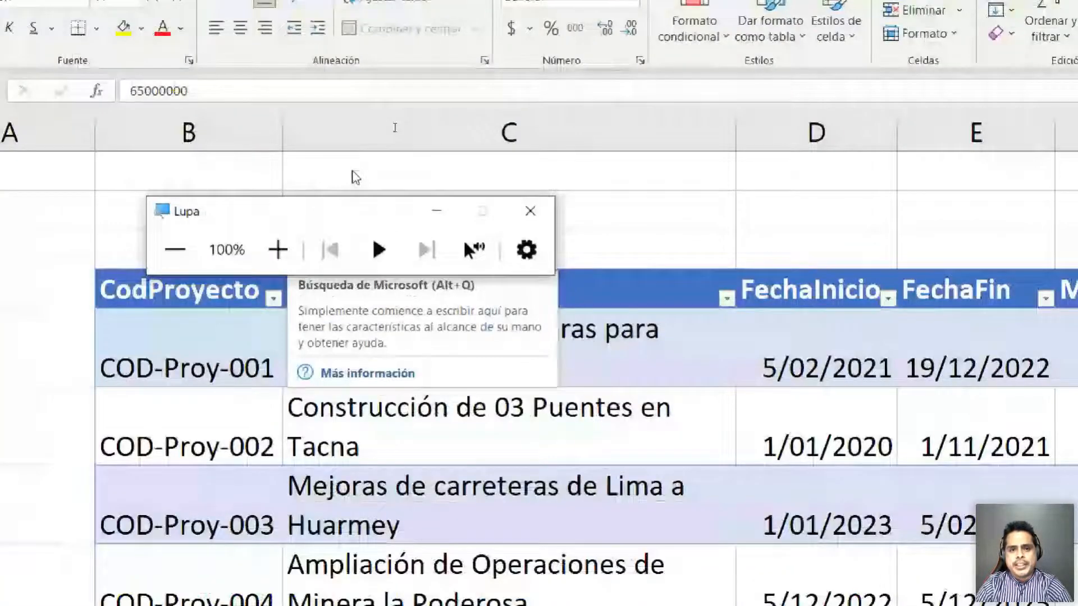
pyautogui.click(278, 249)
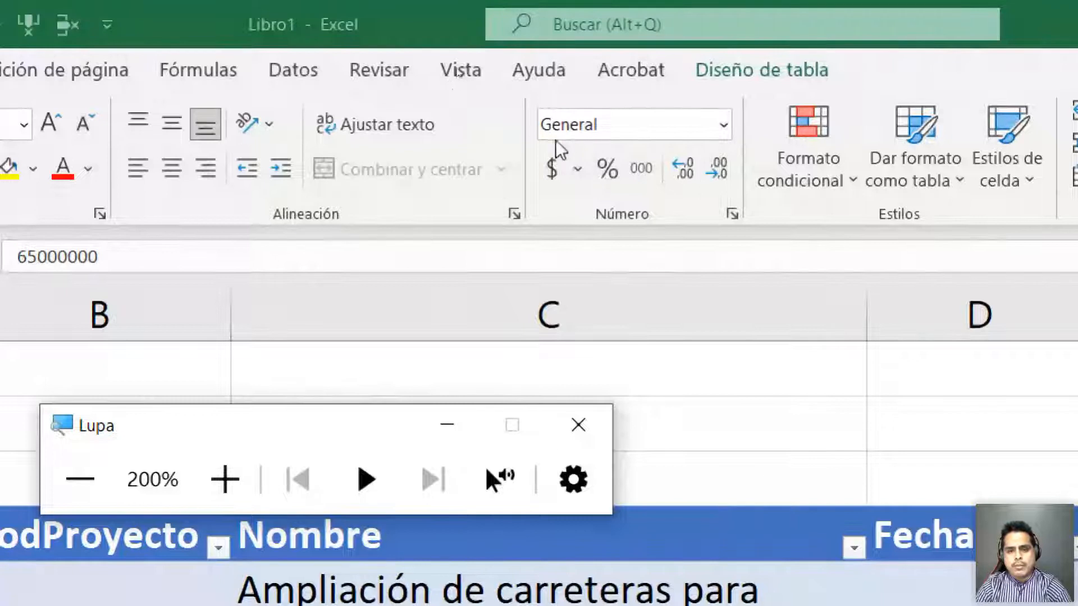
pyautogui.click(110, 482)
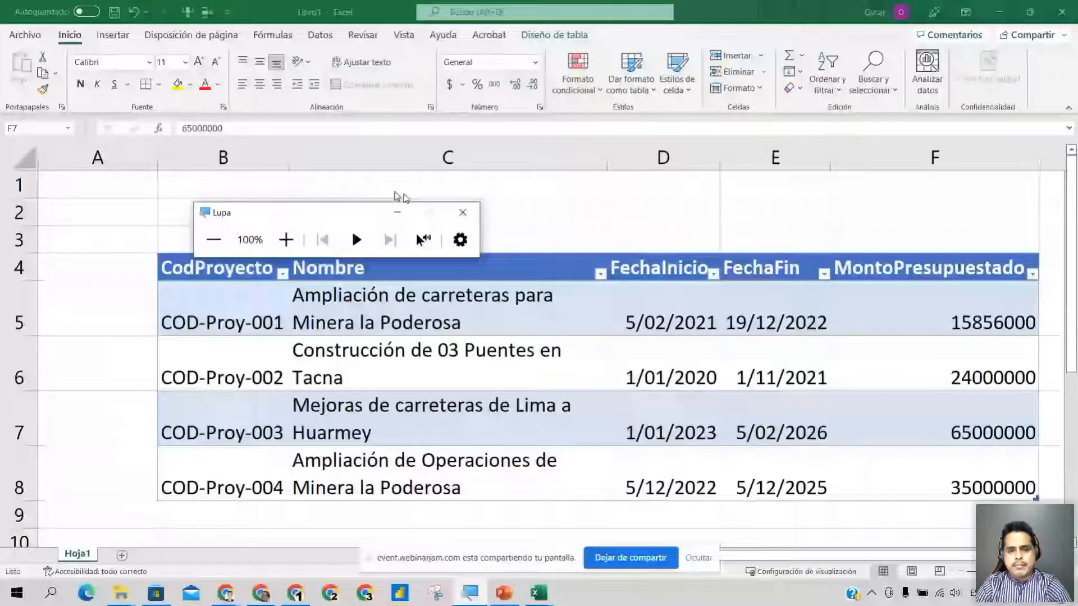
# Step: Apply the $ accounting format to the MontoPresupuestado values in F5:F8 and remove both decimal places
pyautogui.moveTo(907, 452); pyautogui.dragTo(902, 288)
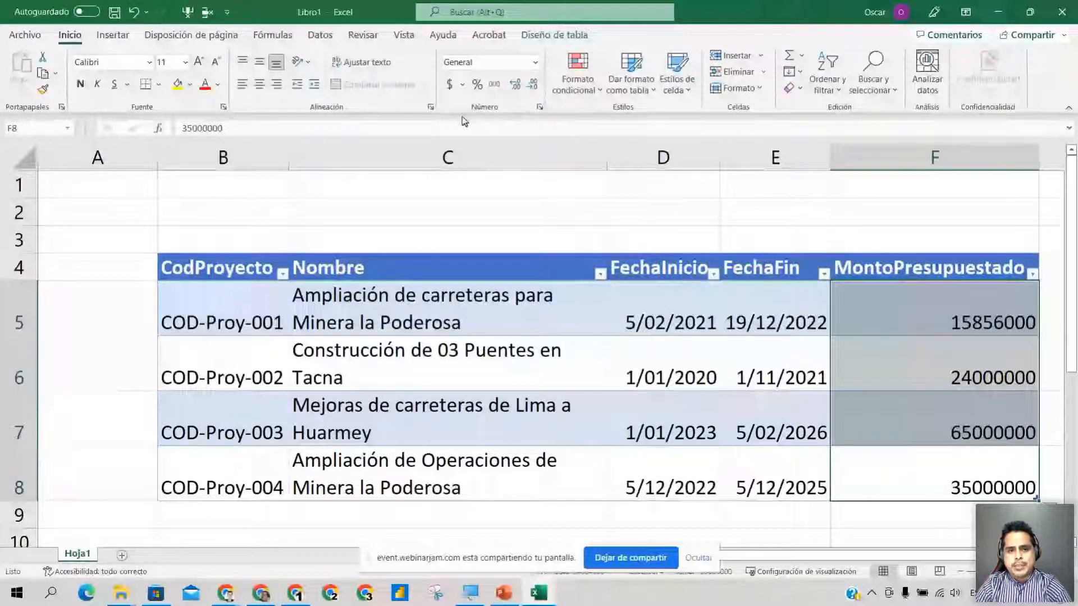
pyautogui.click(462, 84)
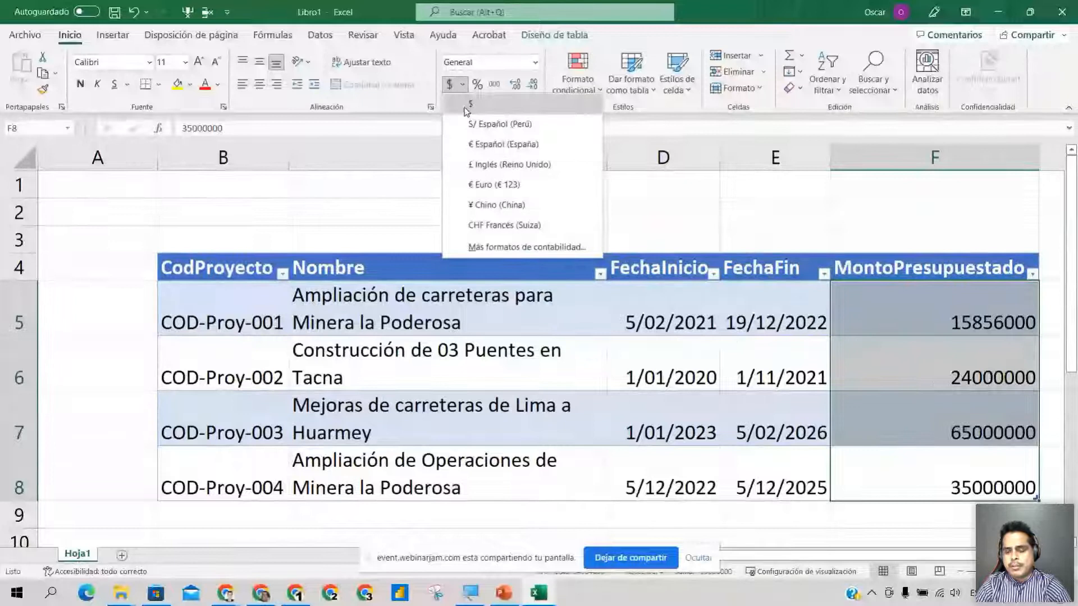
pyautogui.click(465, 106)
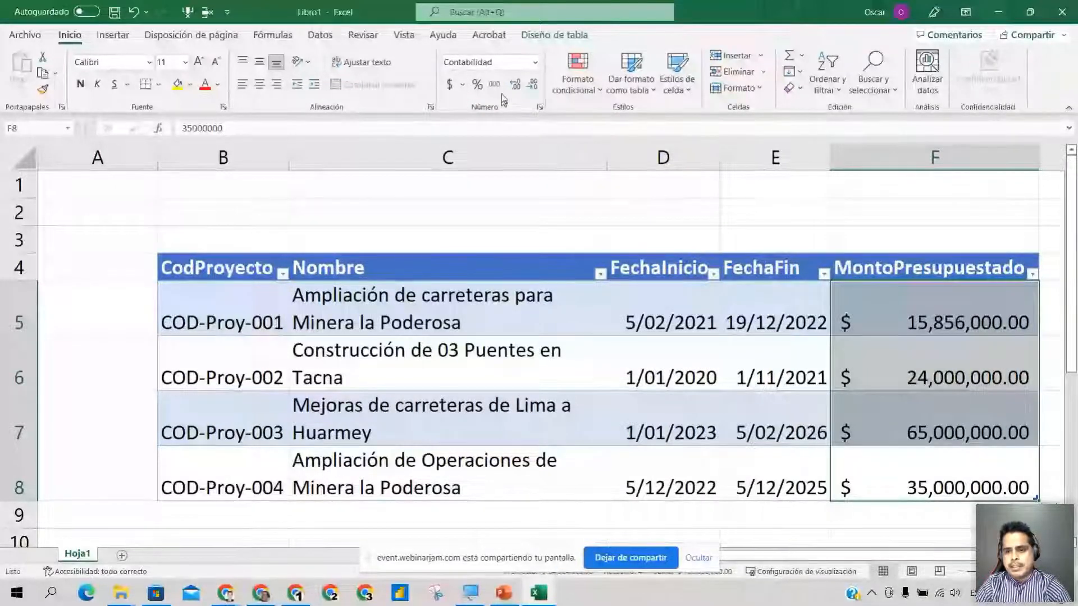
pyautogui.doubleClick(532, 85)
pyautogui.click(580, 212)
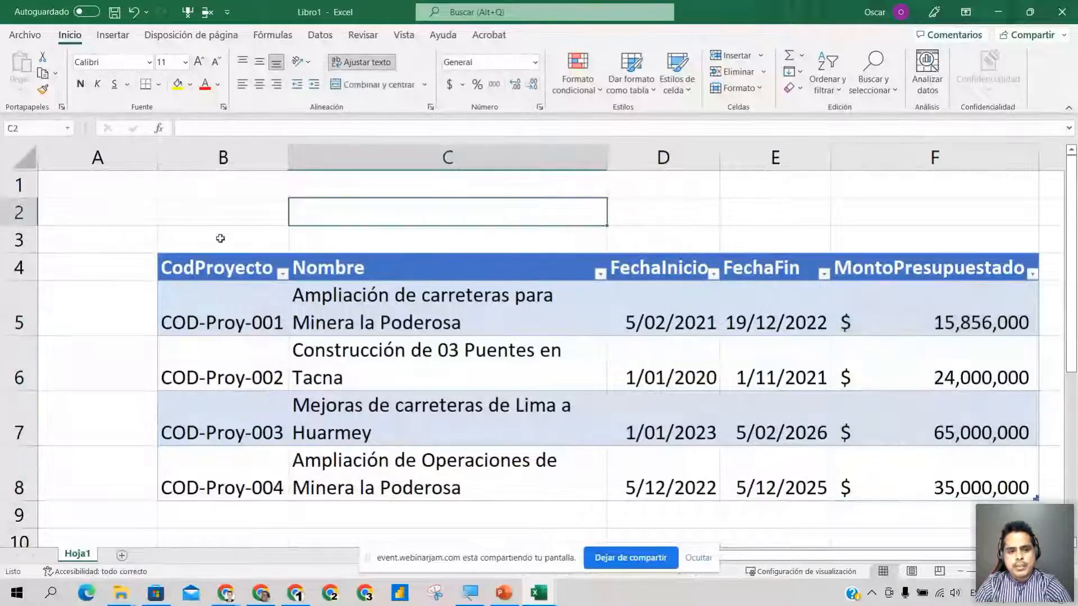
# Step: Review the formatted project table from B4 to F8 and check its name in the table design settings
pyautogui.click(224, 314)
pyautogui.moveTo(224, 311); pyautogui.dragTo(774, 408)
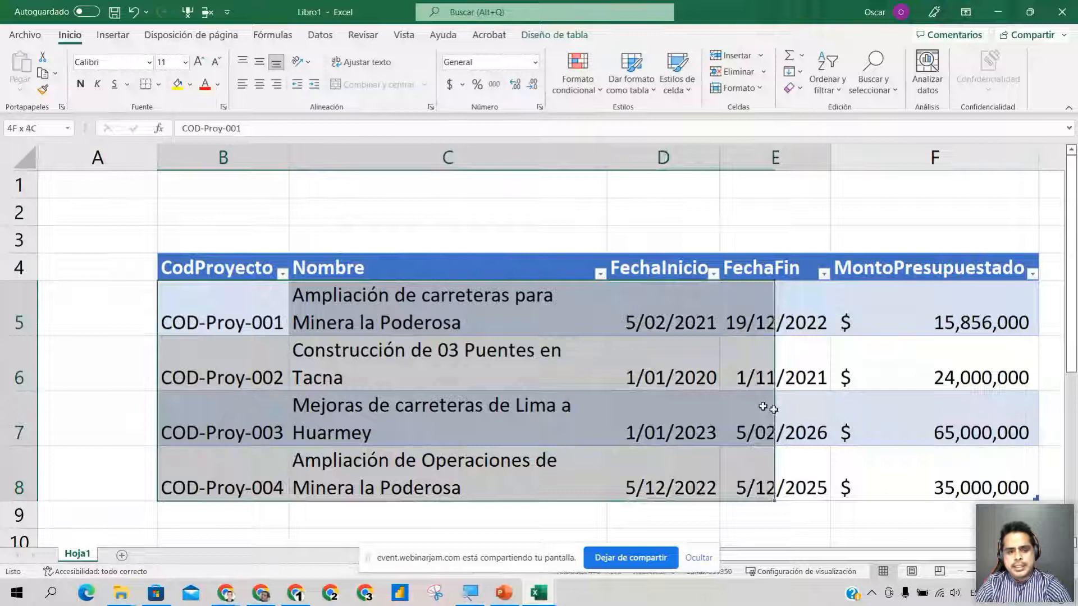
pyautogui.click(218, 326)
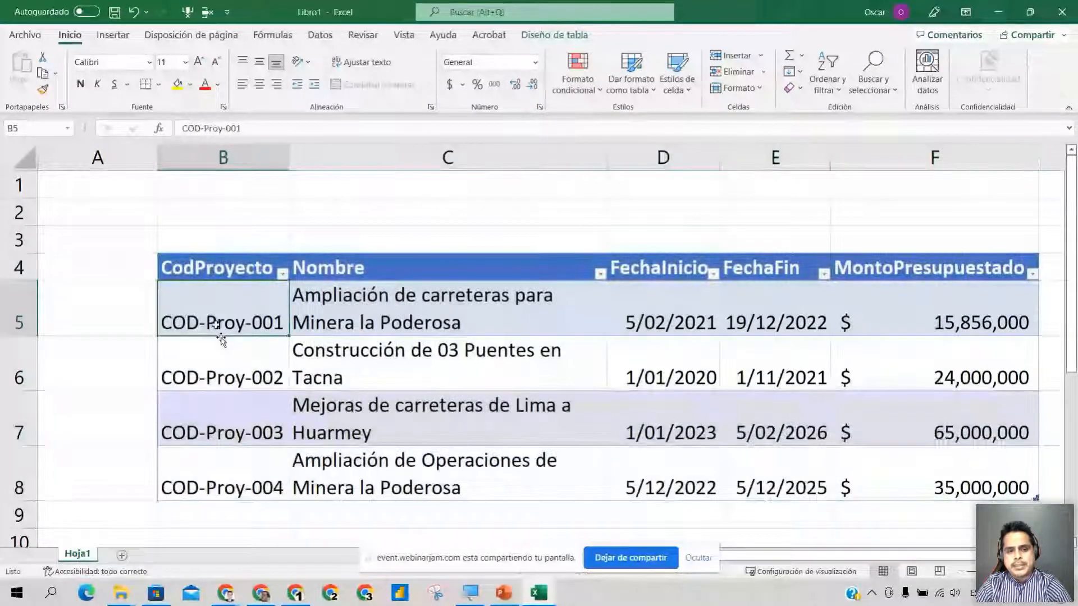
pyautogui.moveTo(248, 270); pyautogui.dragTo(993, 480)
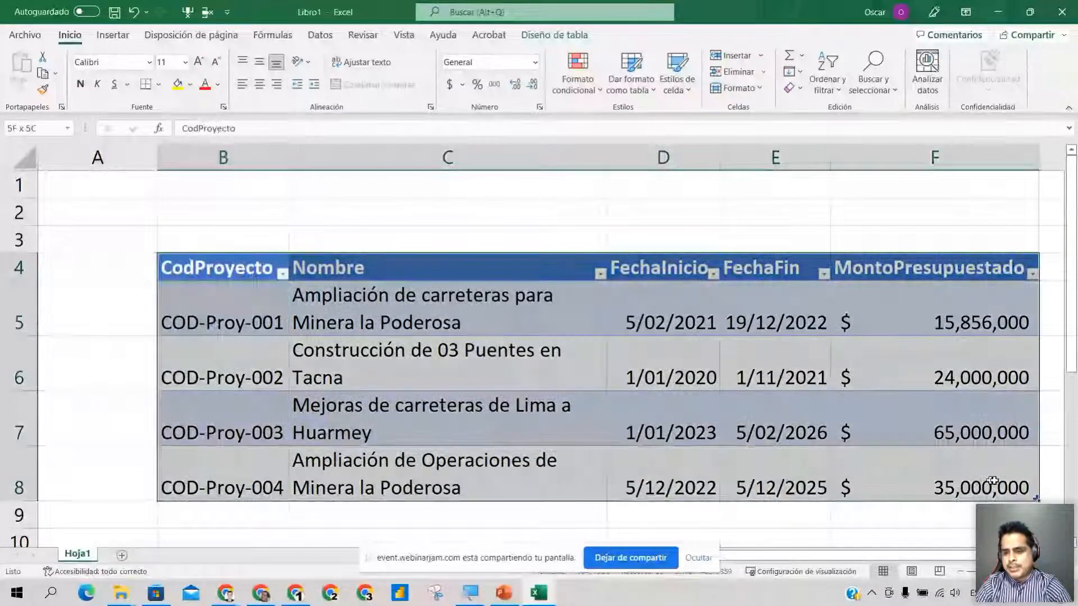
pyautogui.click(867, 480)
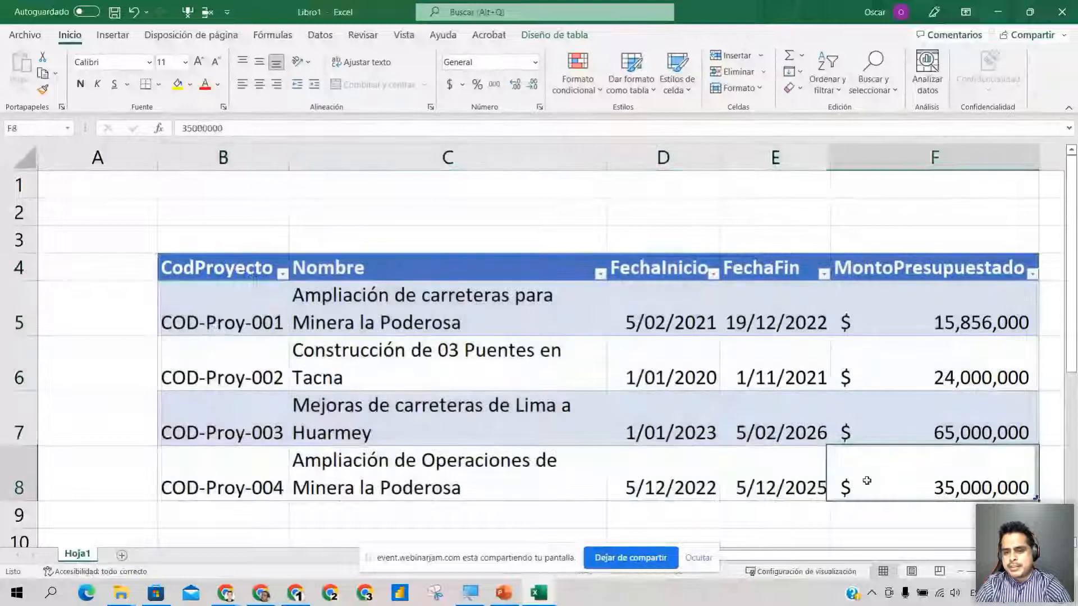
pyautogui.click(876, 353)
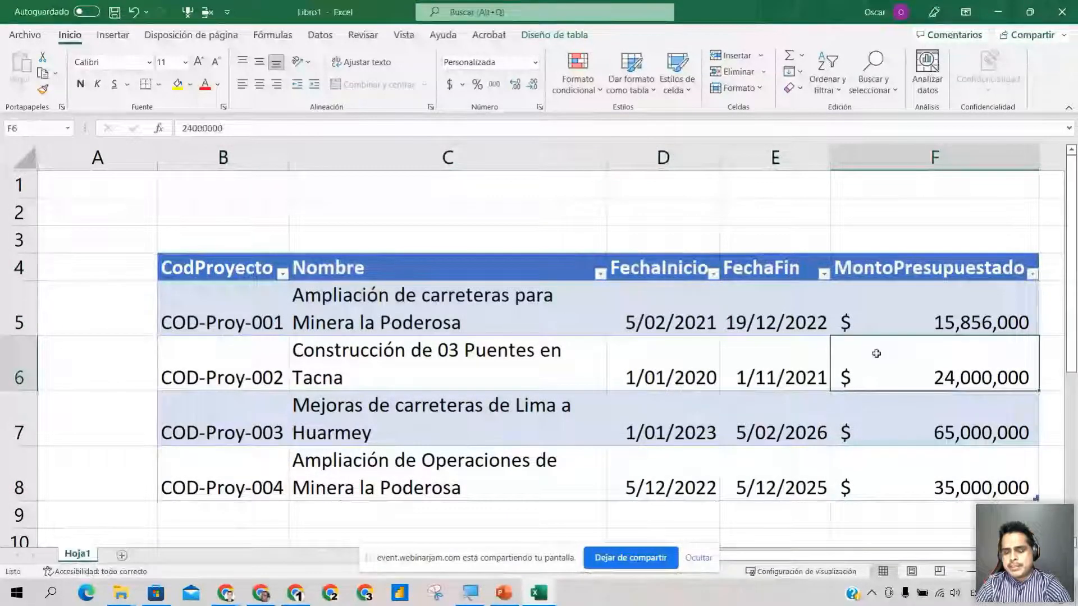
pyautogui.click(877, 312)
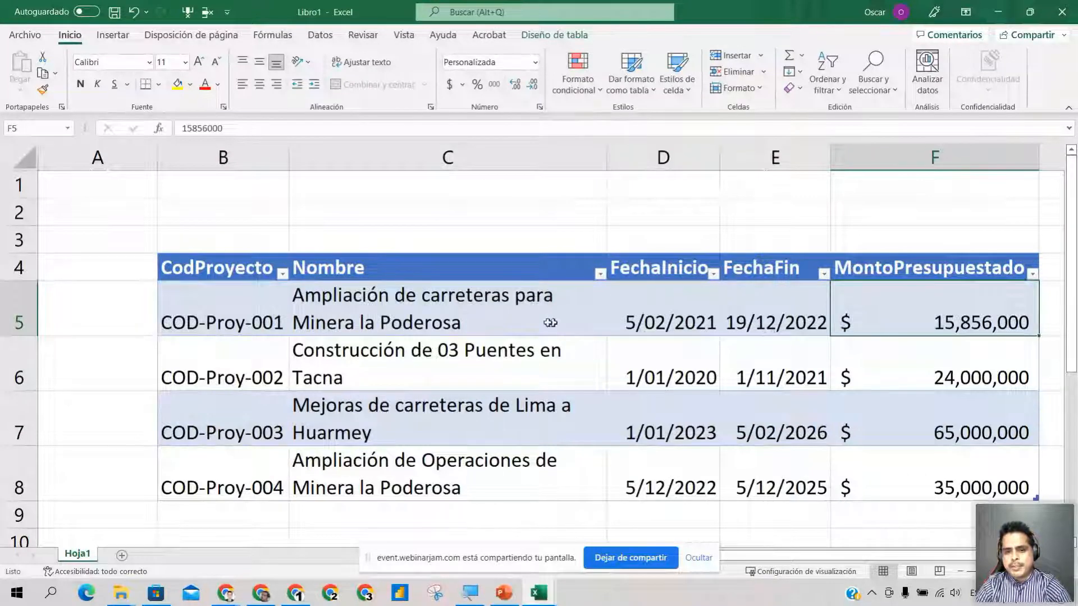
pyautogui.click(524, 313)
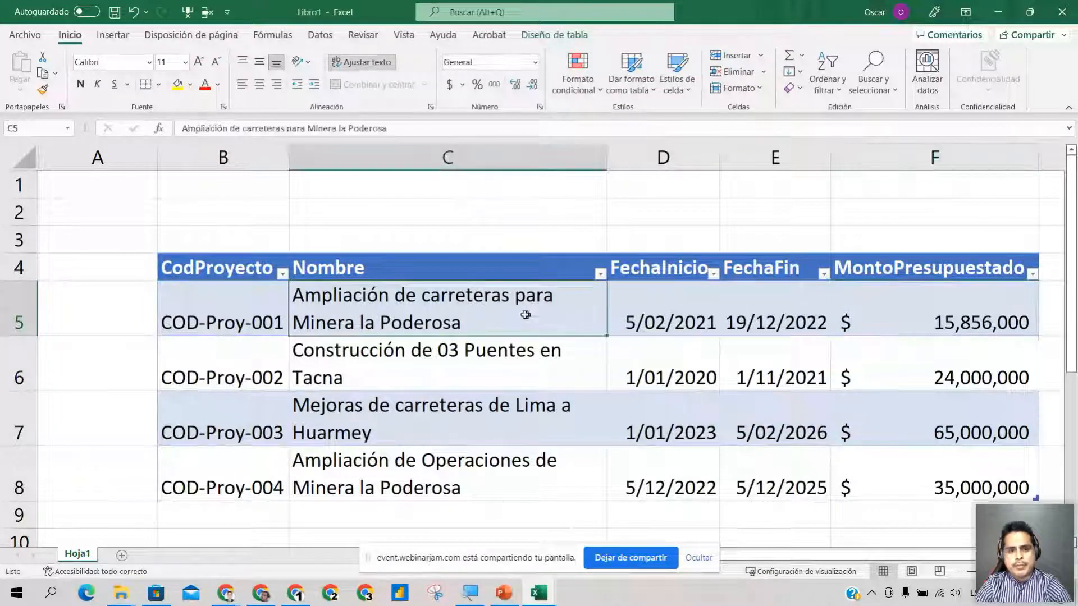
pyautogui.click(555, 35)
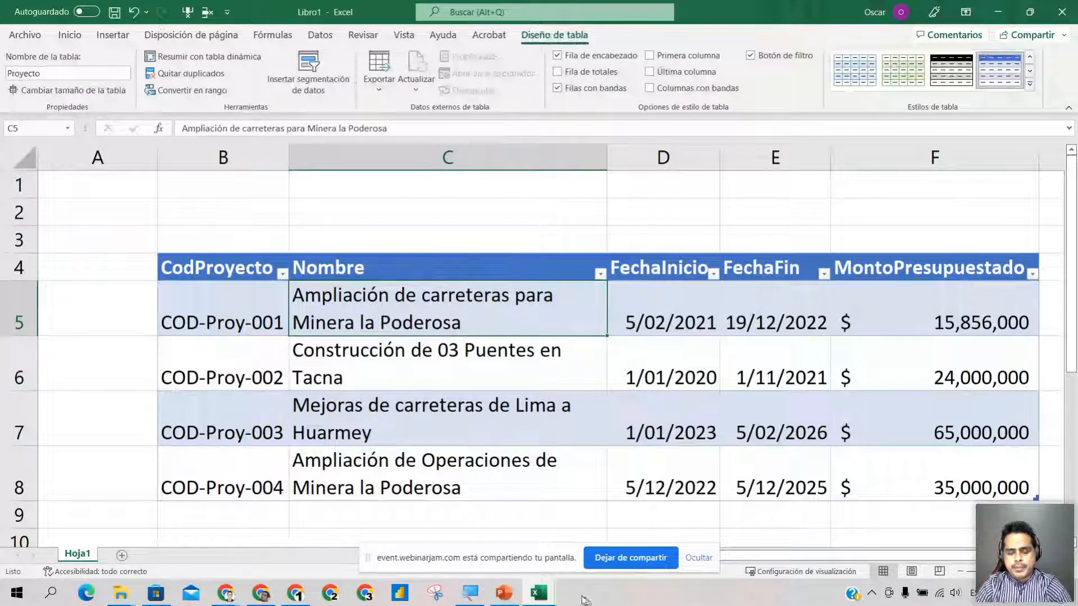
# Step: Switch to the Modelamiento workbook and enlarge the project table on the Tablas sheet
pyautogui.click(537, 593)
pyautogui.click(383, 533)
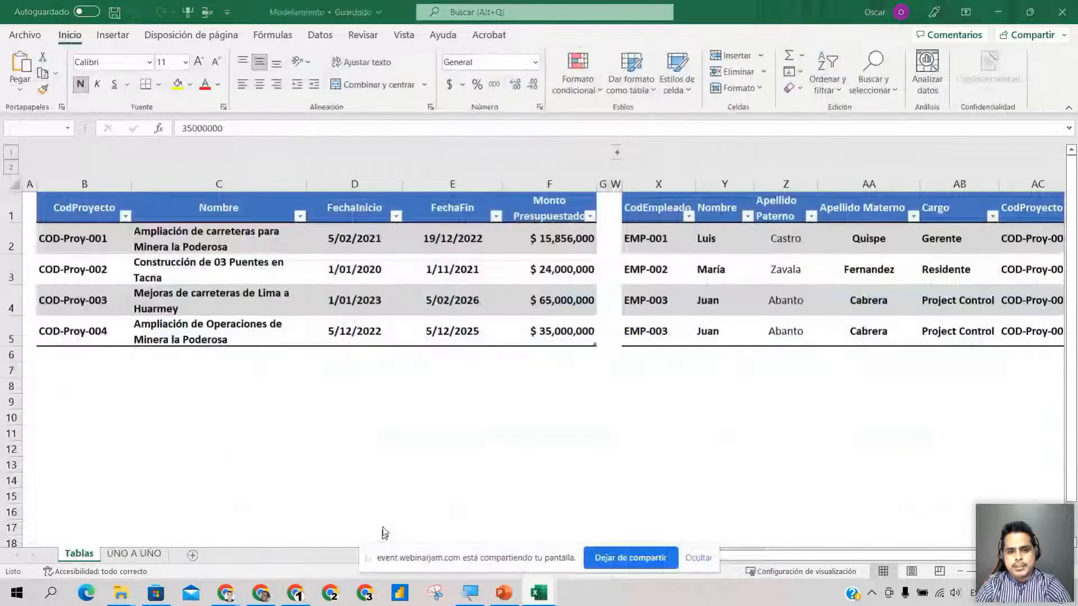
pyautogui.click(452, 433)
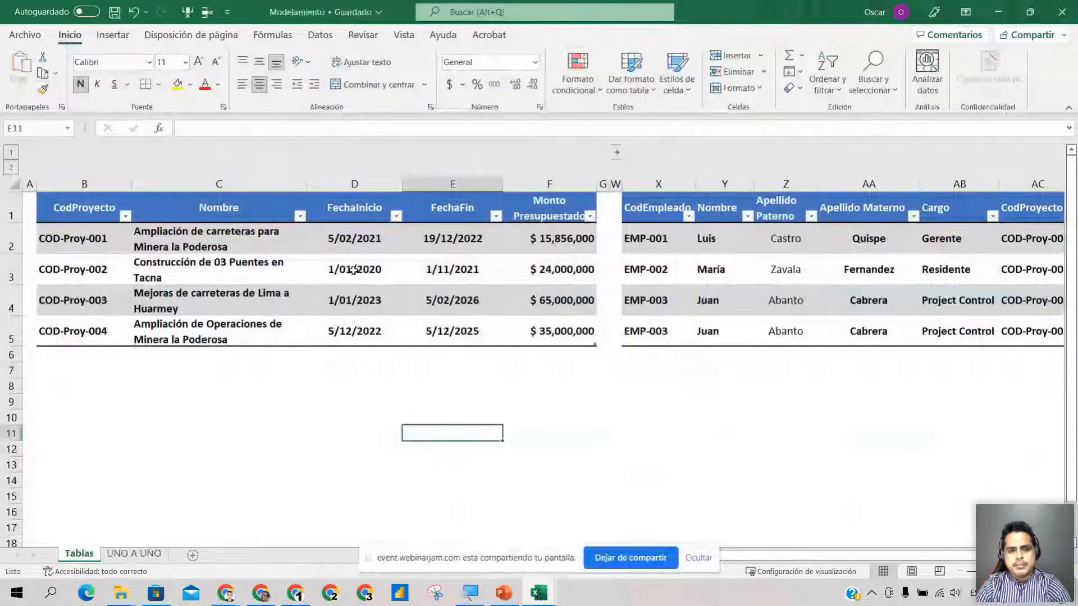
pyautogui.click(355, 272)
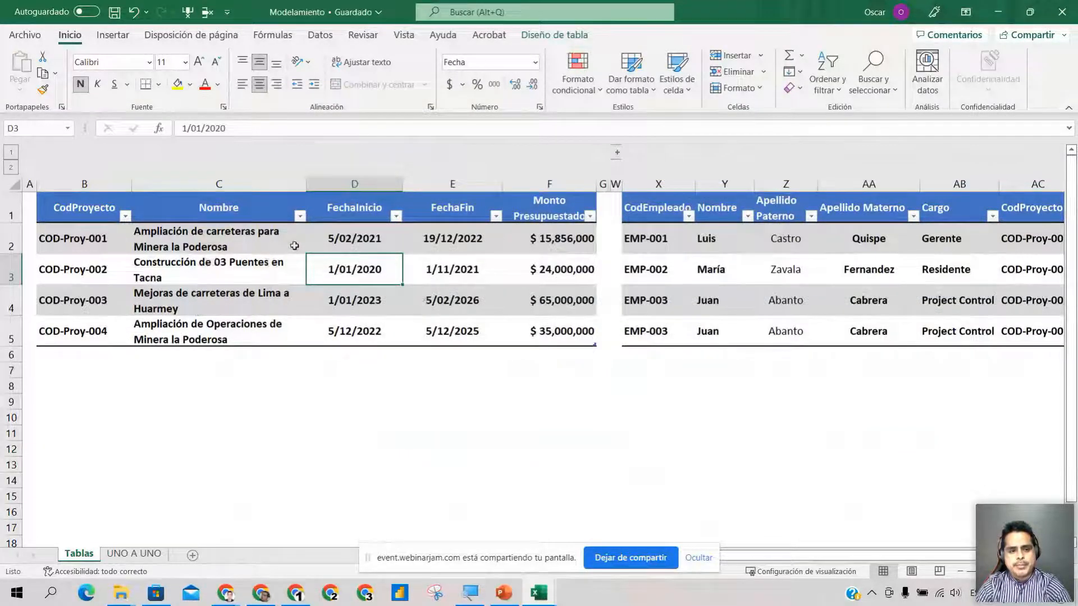
pyautogui.scroll(1, 294, 247)
pyautogui.scroll(1, 294, 247)
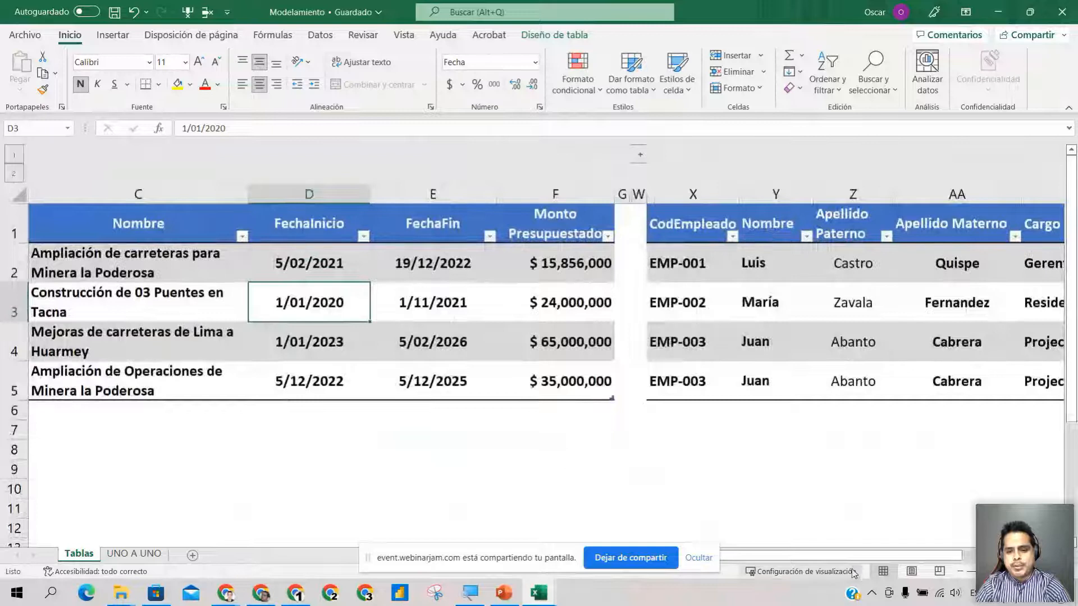
pyautogui.hscroll(-2, 852, 561)
# Step: Check the name of the project table on the Tablas sheet in its design settings
pyautogui.click(301, 296)
pyautogui.click(464, 303)
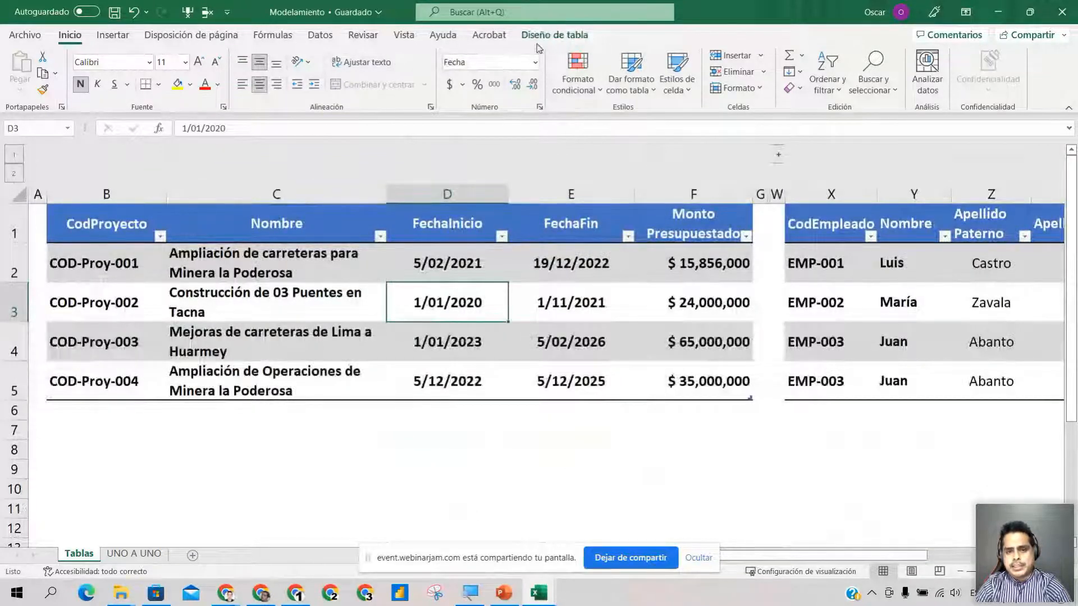
pyautogui.click(436, 486)
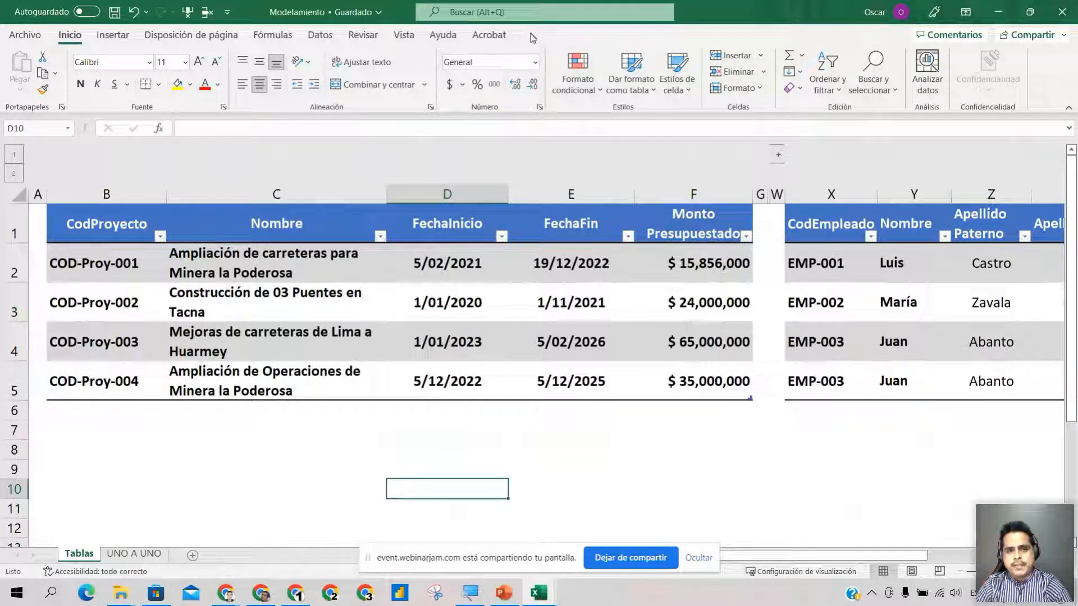
pyautogui.click(450, 351)
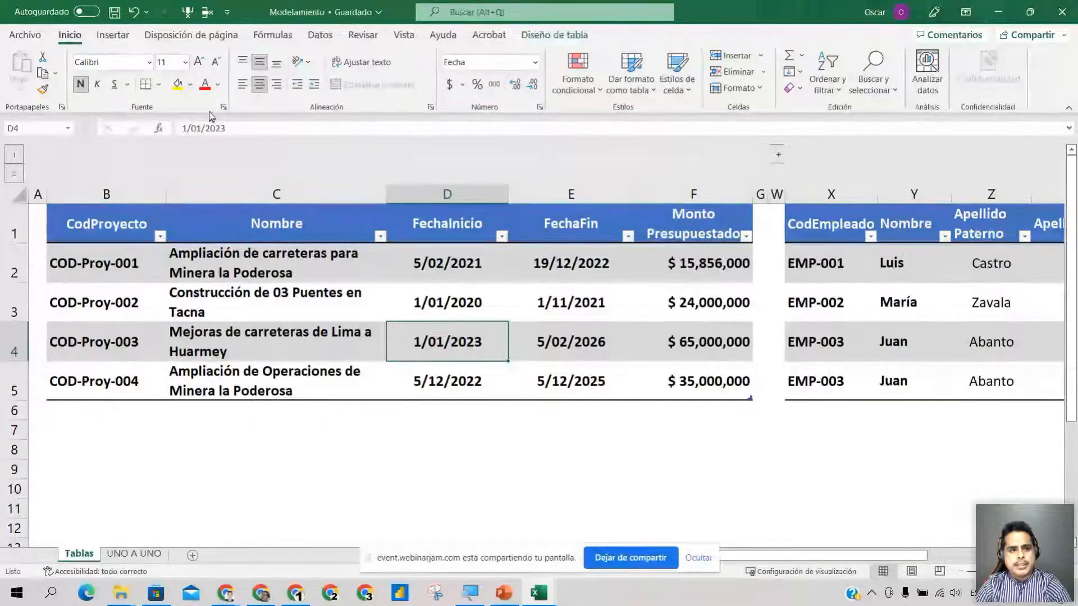
pyautogui.click(535, 36)
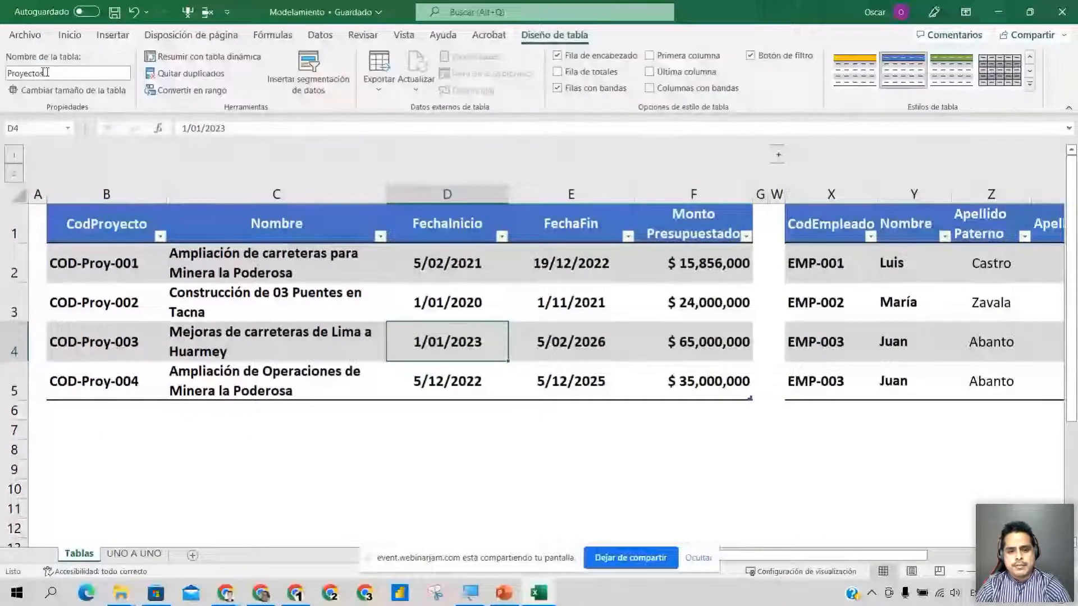
# Step: Examine the project table in B1:F5 on the Tablas sheet, including its headers, dates and budget amounts
pyautogui.click(577, 465)
pyautogui.click(991, 263)
pyautogui.click(712, 384)
pyautogui.click(693, 269)
pyautogui.click(628, 347)
pyautogui.click(488, 388)
pyautogui.moveTo(739, 392); pyautogui.dragTo(106, 225)
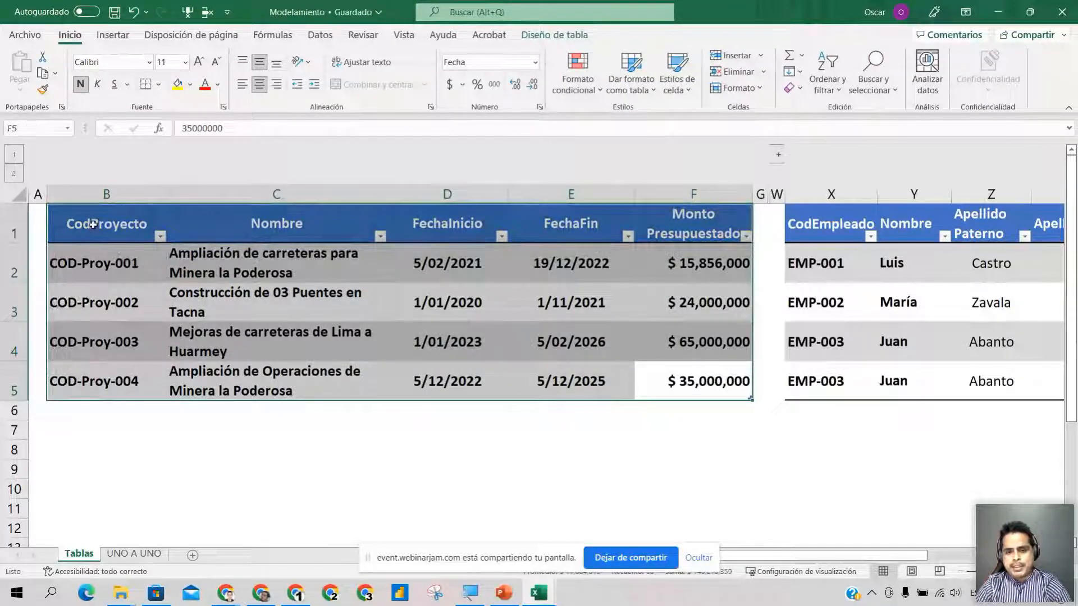
pyautogui.click(576, 325)
pyautogui.click(576, 312)
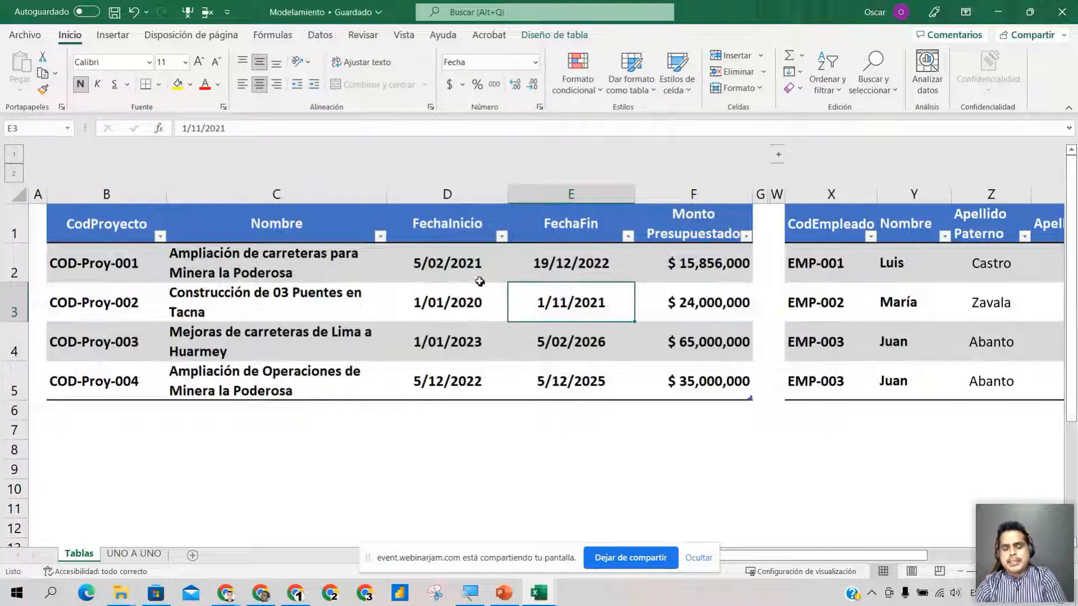
# Step: Check the number format used for the FechaInicio dates in D2:D5
pyautogui.moveTo(475, 261); pyautogui.dragTo(472, 397)
pyautogui.moveTo(470, 271); pyautogui.dragTo(466, 382)
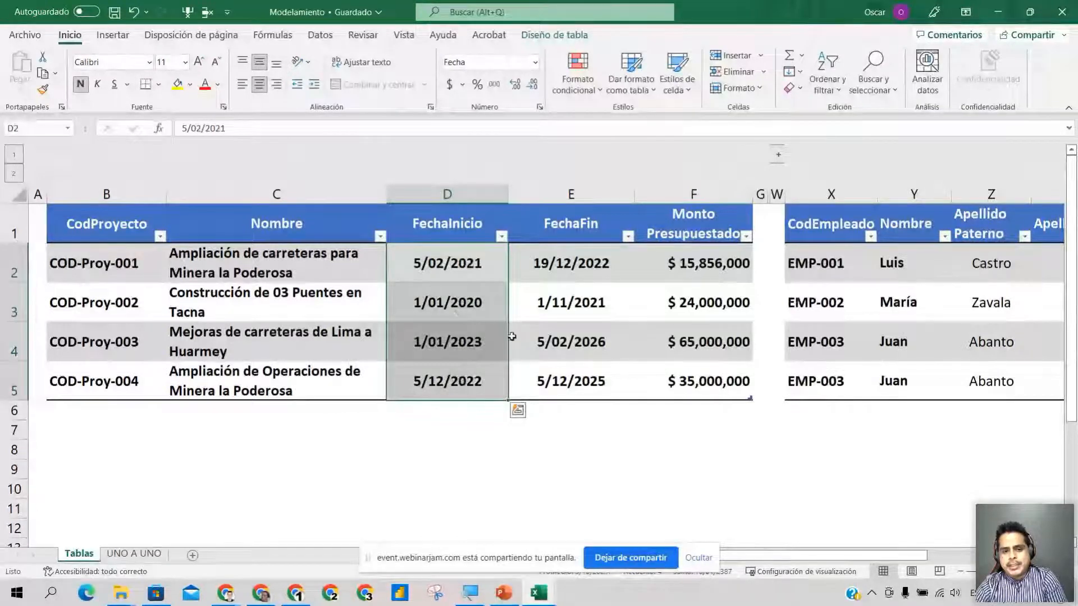
pyautogui.click(481, 313)
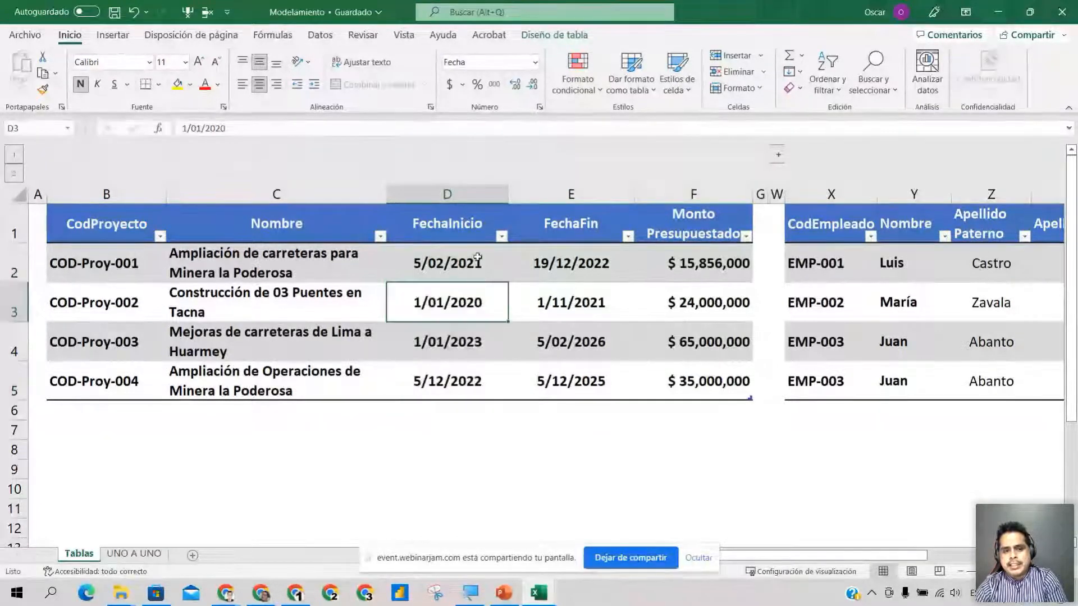
pyautogui.moveTo(471, 255); pyautogui.dragTo(449, 385)
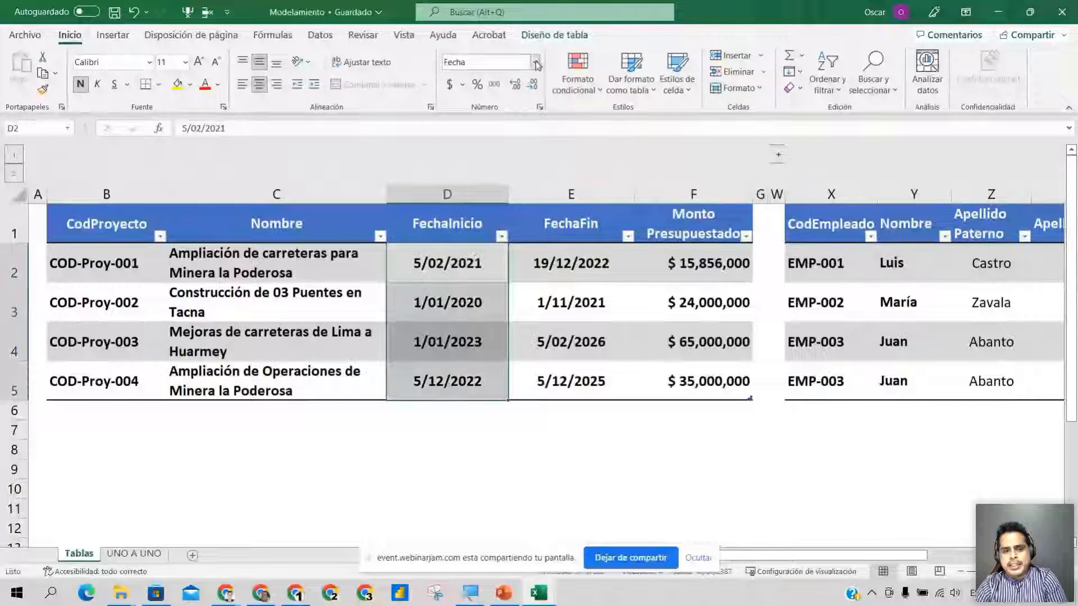
pyautogui.click(473, 193)
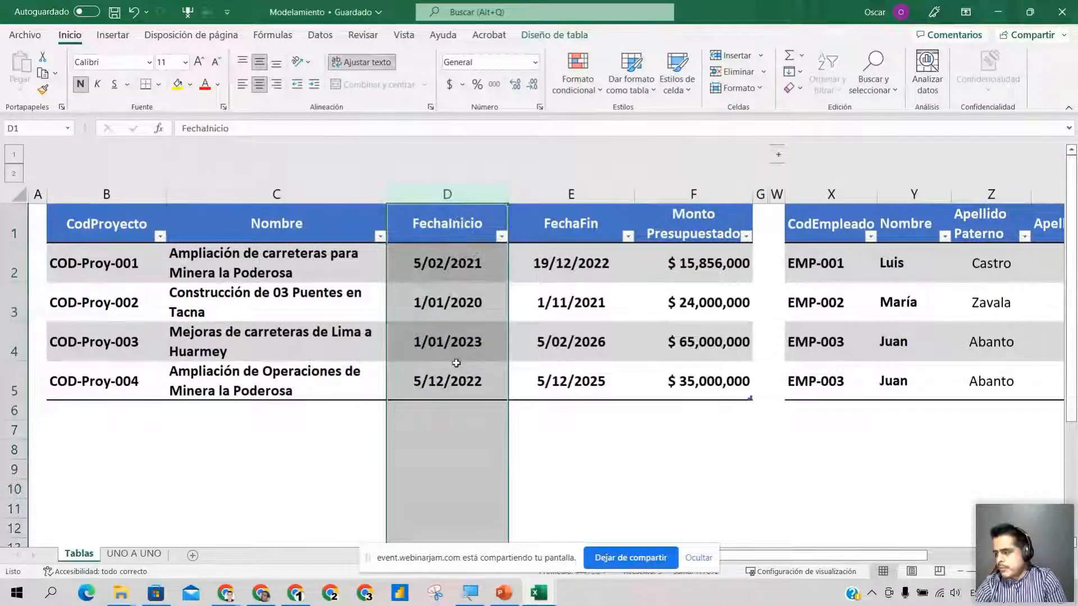
pyautogui.click(469, 393)
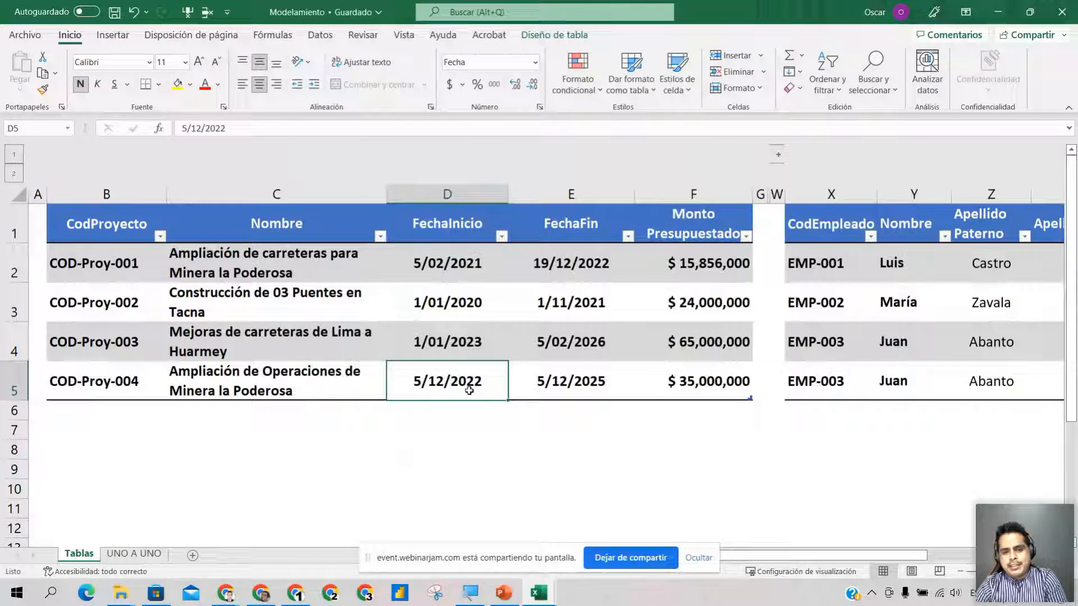
# Step: Enter the note "Fin de semana" in cell D7, below the FechaInicio column
pyautogui.click(451, 423)
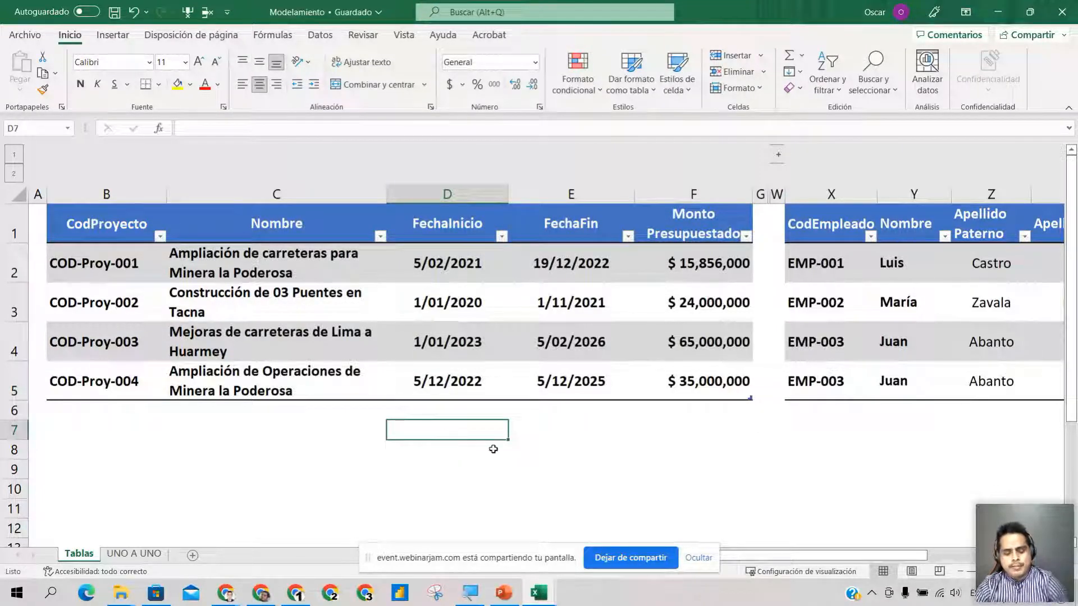
pyautogui.write('Fin de')
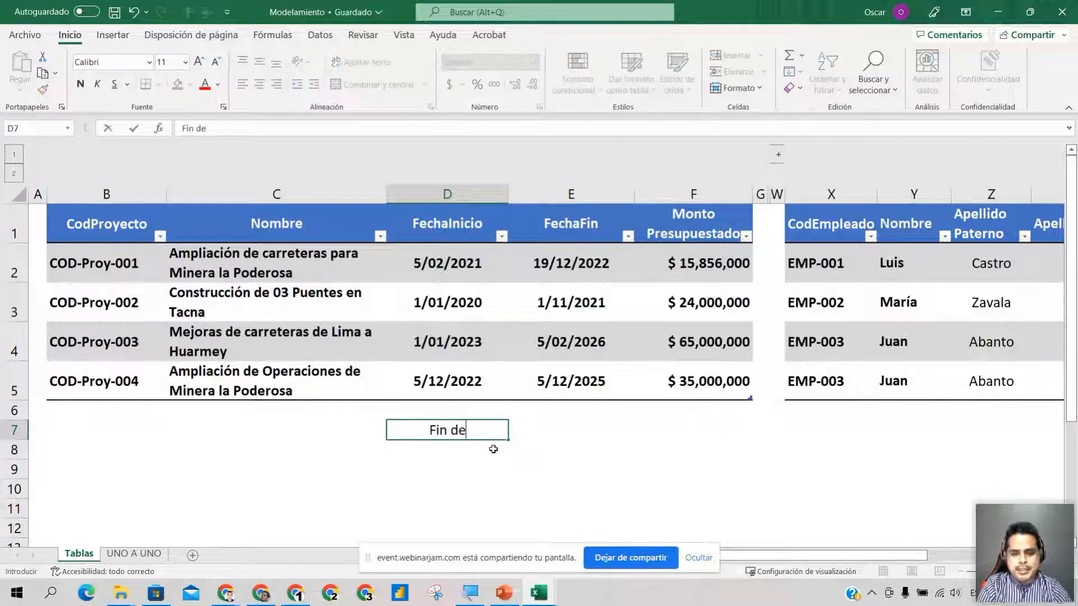
pyautogui.write(' semana')
pyautogui.press('Return')
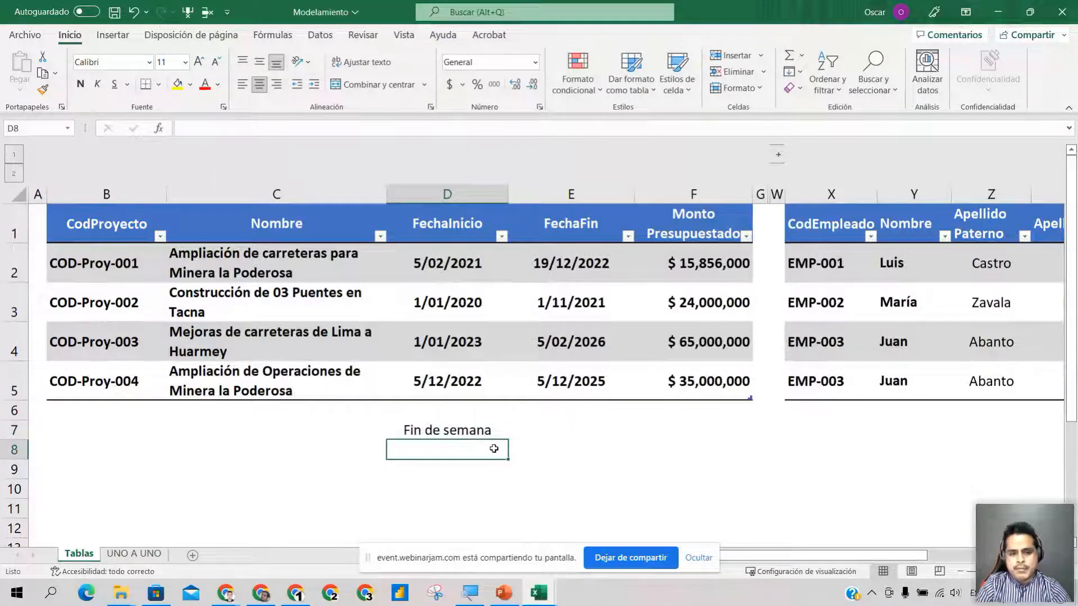
# Step: Clear the note from cell D7
pyautogui.click(467, 430)
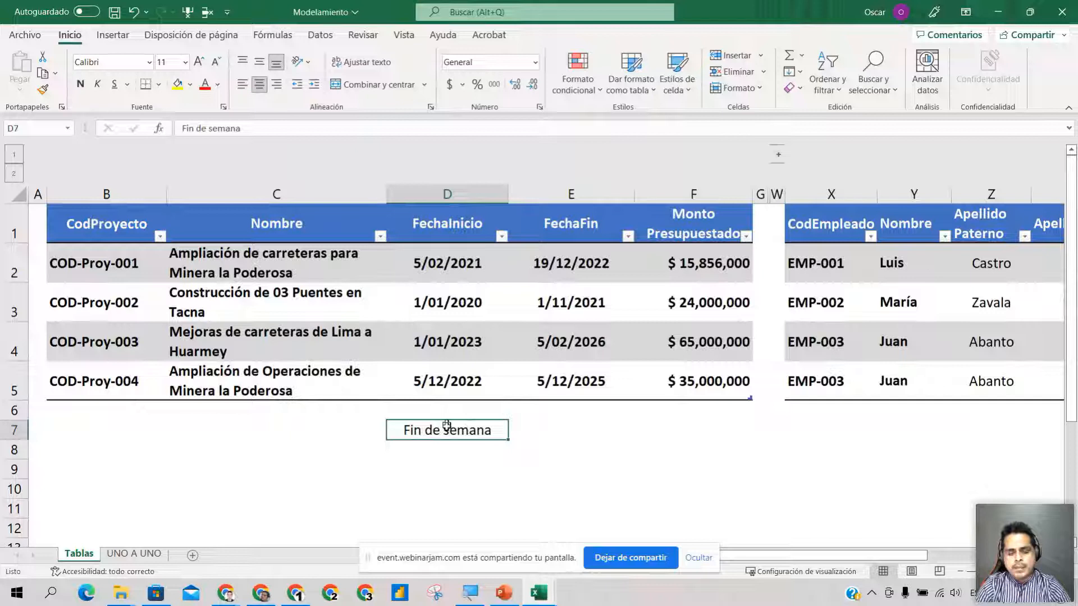
pyautogui.press('Delete')
pyautogui.click(544, 449)
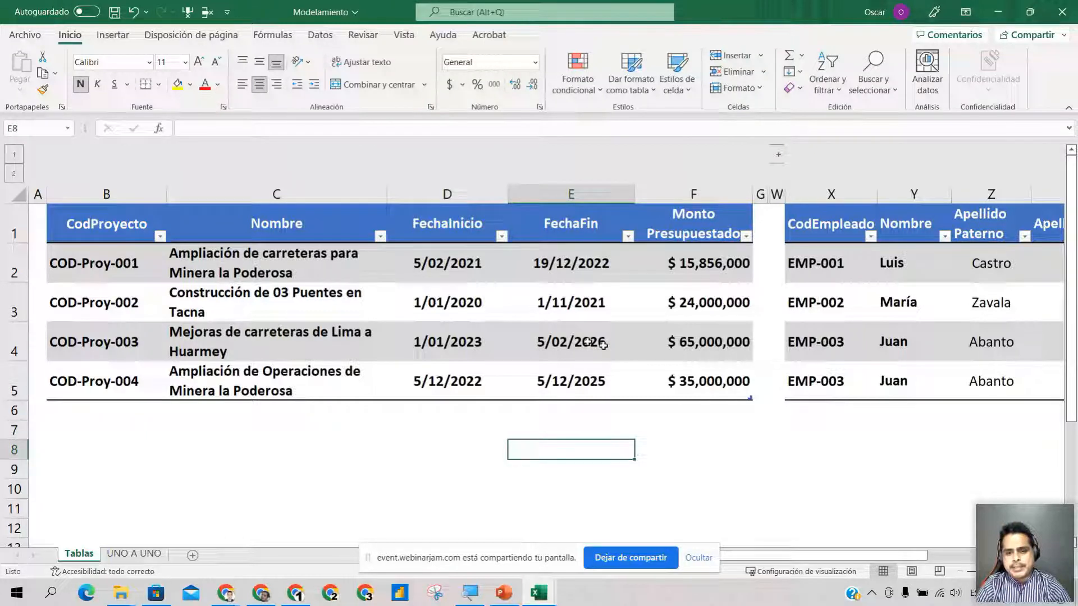
# Step: Switch to the PowerPoint presentation at the Modelamiento de datos slide
pyautogui.click(644, 344)
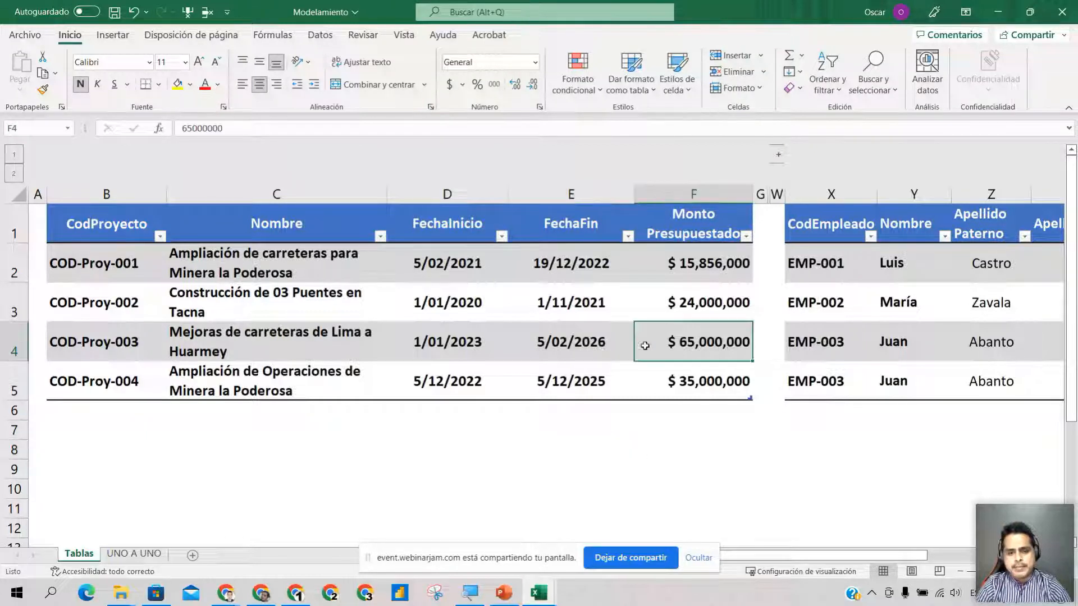
pyautogui.click(503, 594)
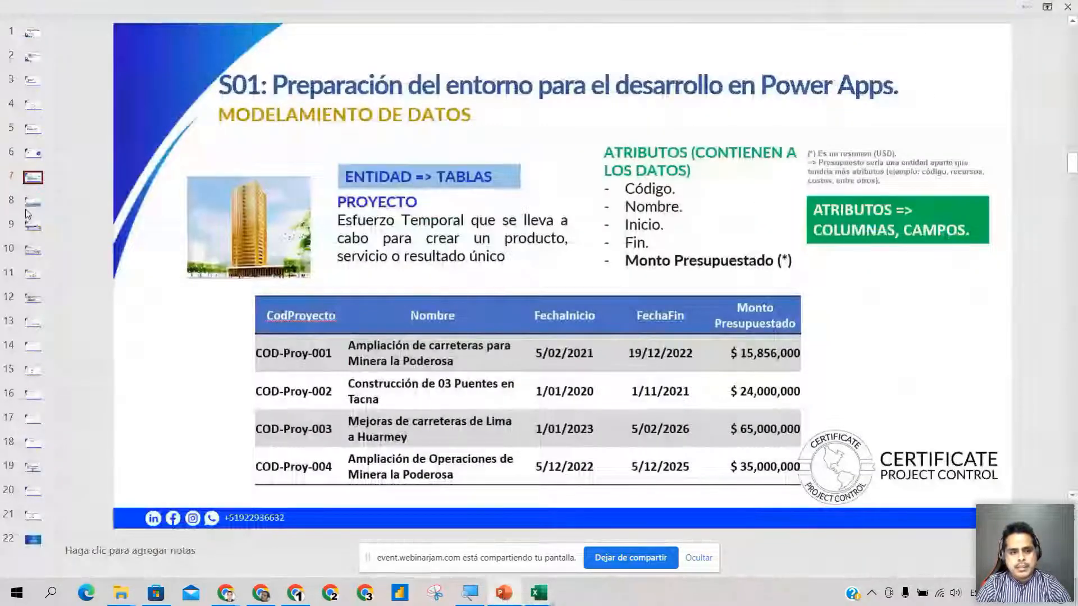
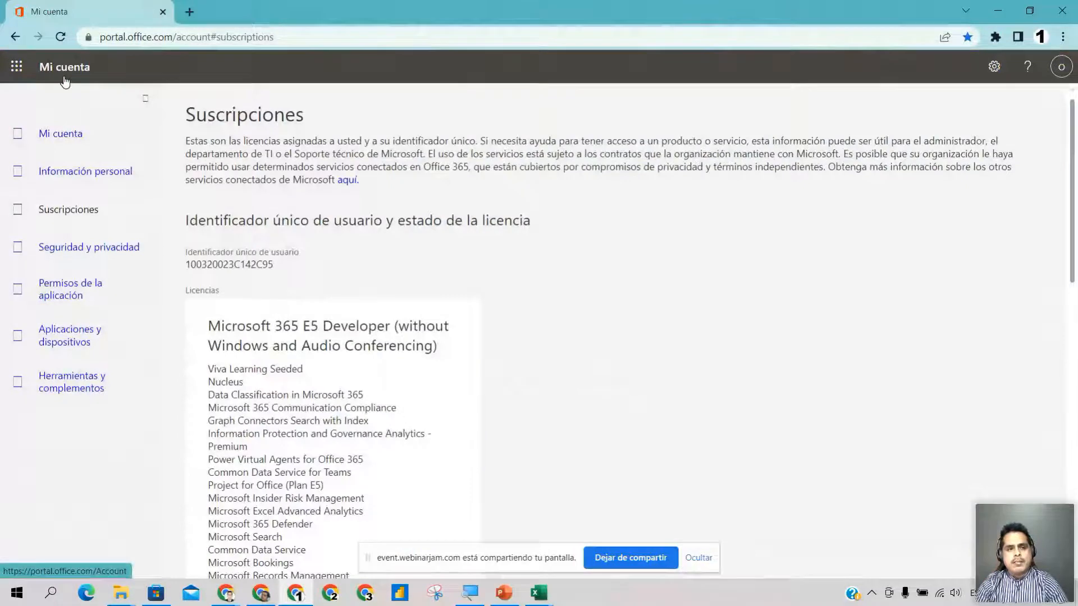
# Step: Show the list of Office applications in the account portal and switch to the Modelamiento workbook in Excel
pyautogui.click(15, 68)
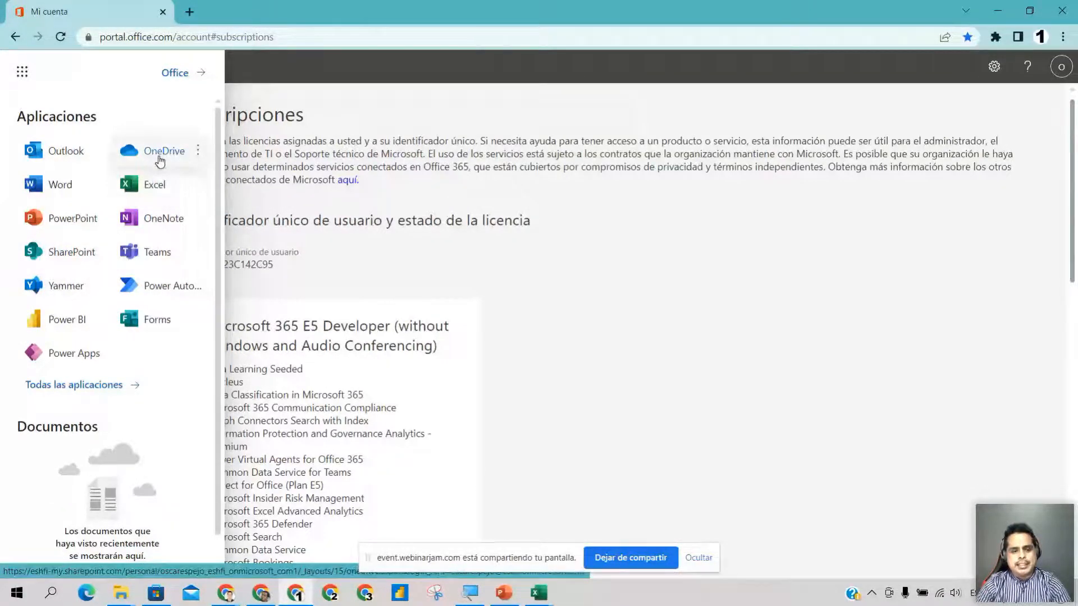
pyautogui.click(539, 593)
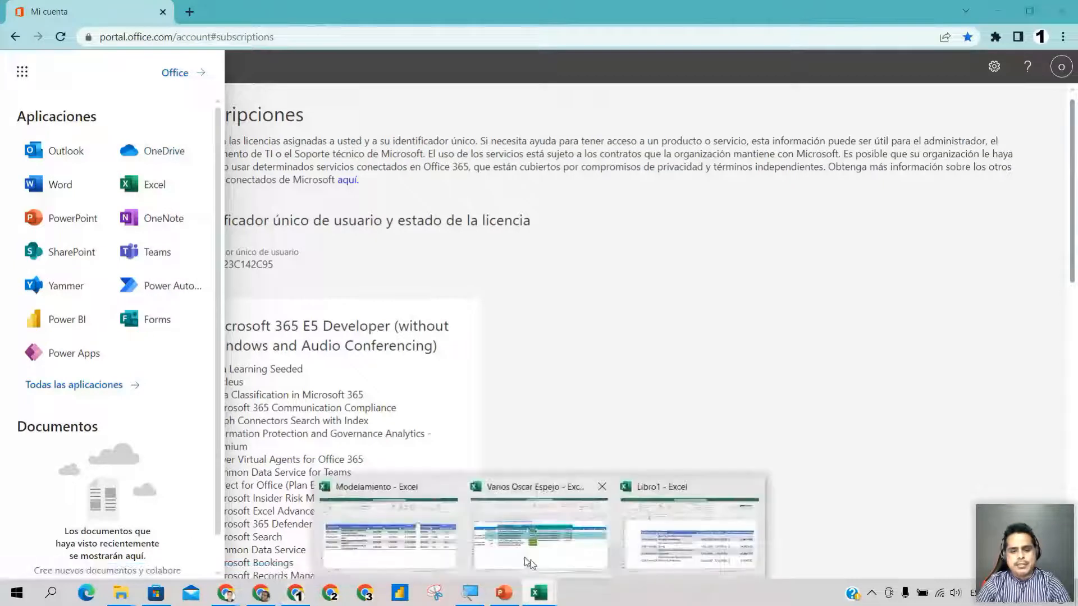
pyautogui.click(423, 538)
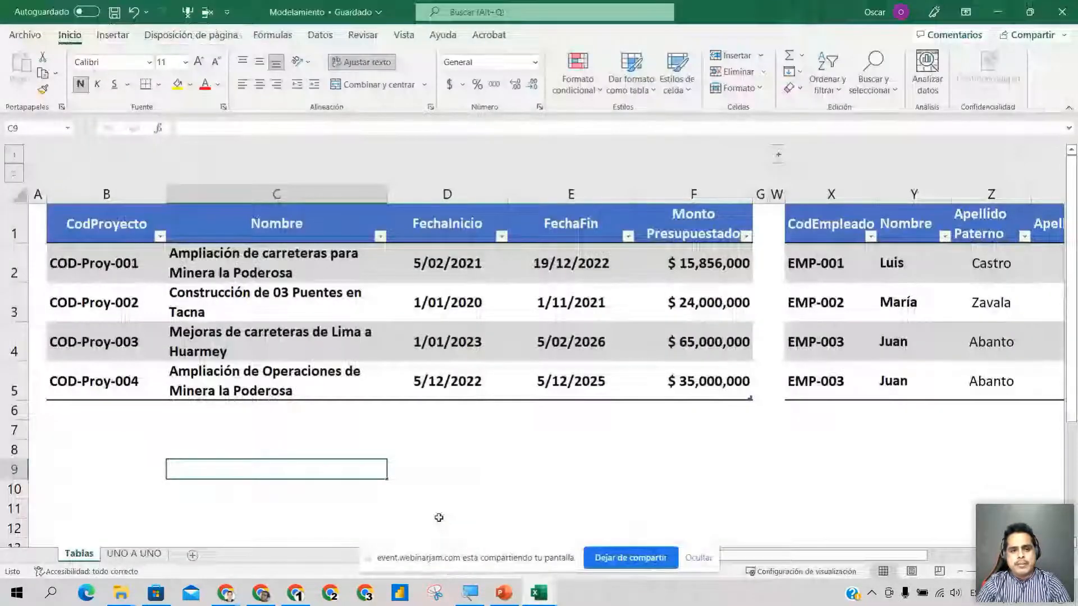
# Step: Review the project records in B2:F5 on the Tablas sheet and save the workbook
pyautogui.click(426, 311)
pyautogui.click(188, 274)
pyautogui.moveTo(130, 268); pyautogui.dragTo(749, 388)
pyautogui.click(662, 322)
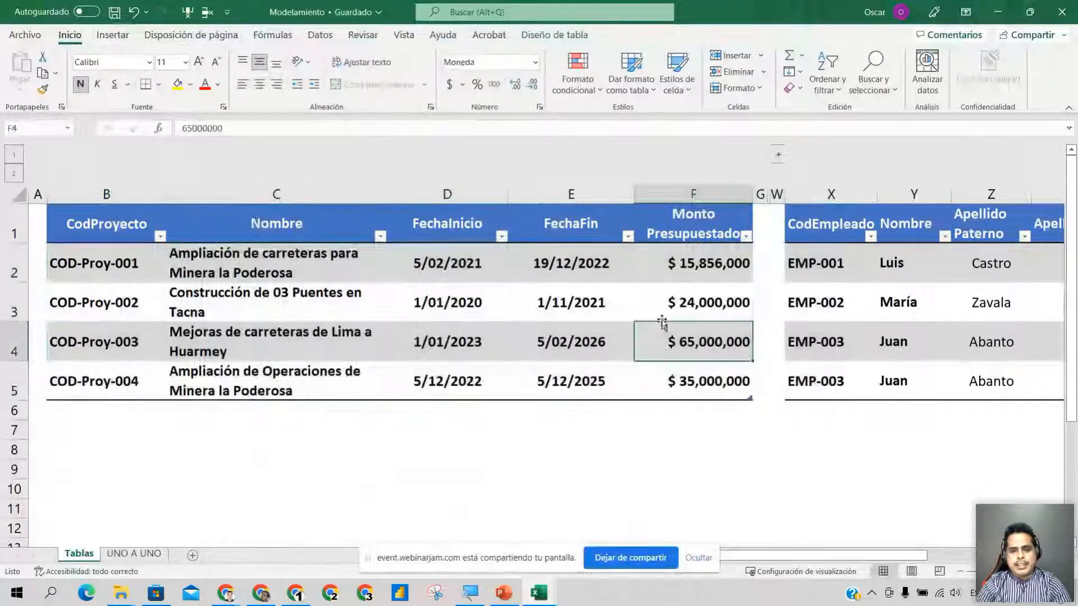
pyautogui.click(662, 317)
pyautogui.click(115, 13)
pyautogui.click(263, 331)
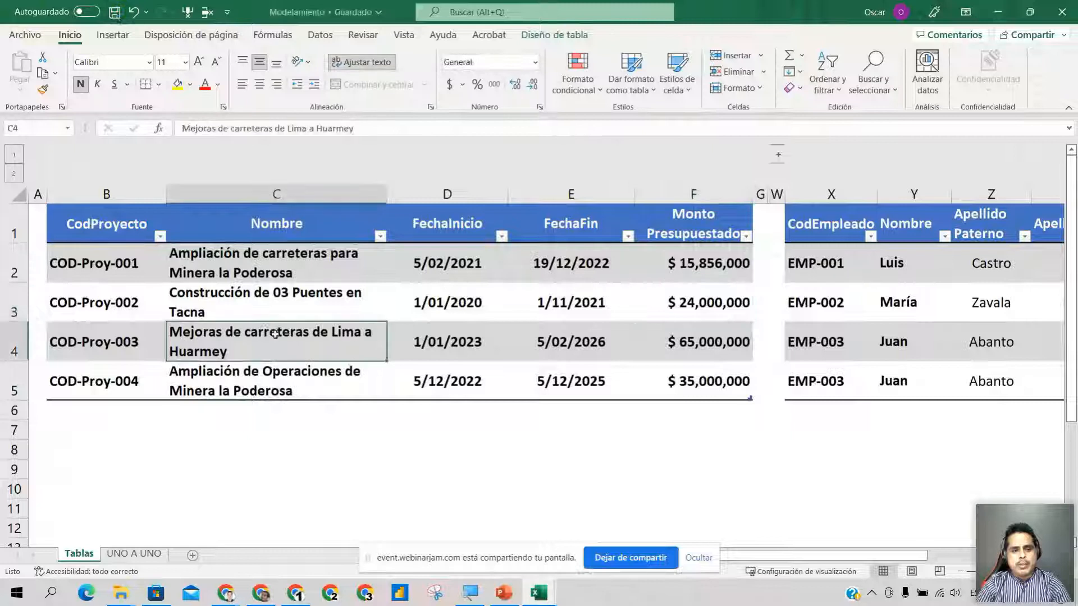
# Step: Expand the grouped columns beside the project table and select columns H to U
pyautogui.click(730, 313)
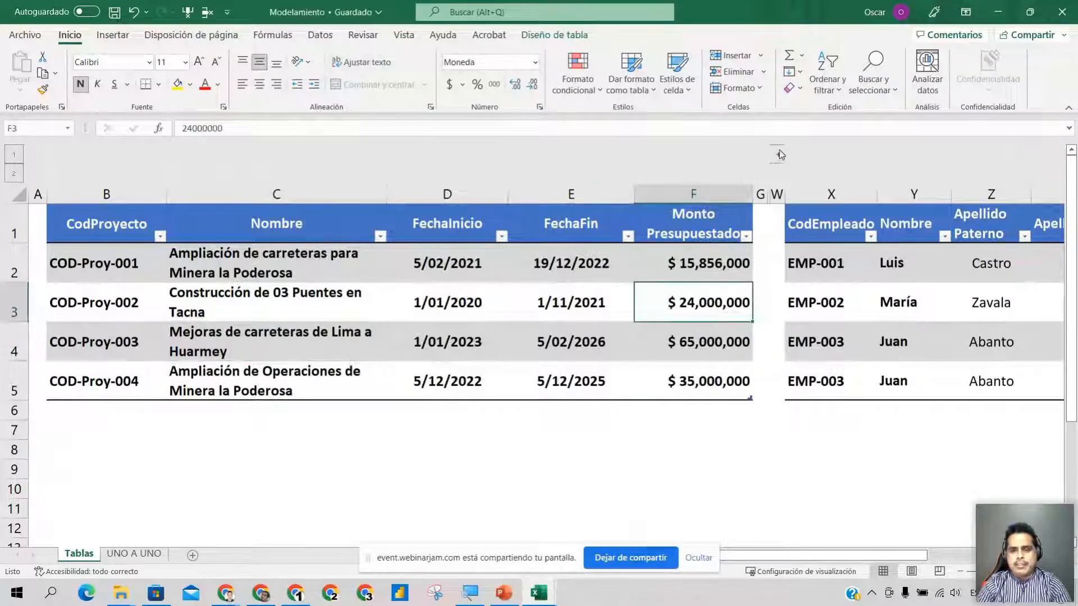
pyautogui.moveTo(78, 227); pyautogui.dragTo(764, 395)
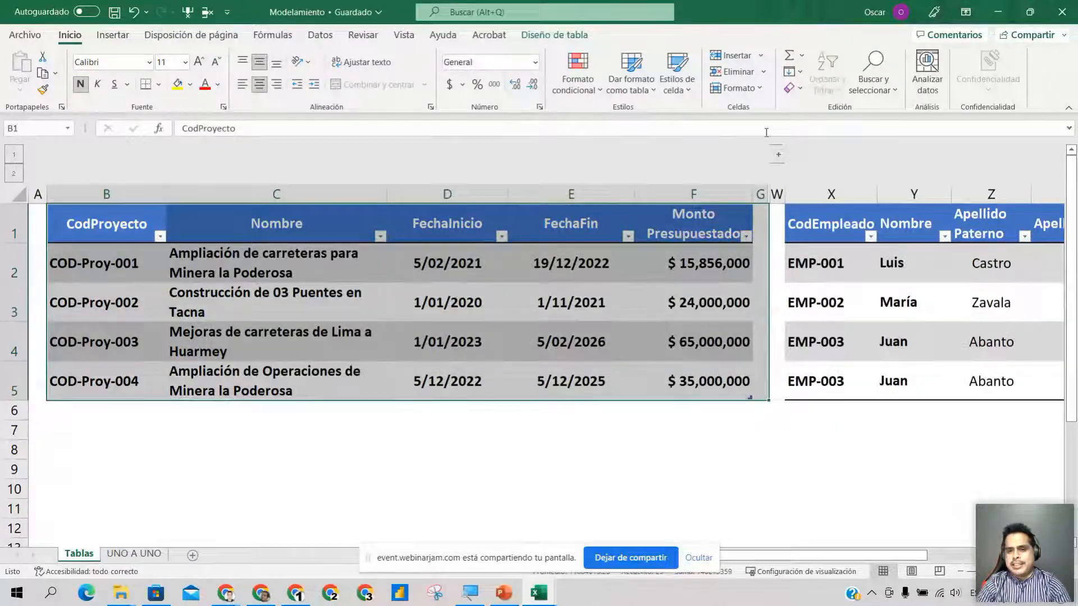
pyautogui.click(778, 155)
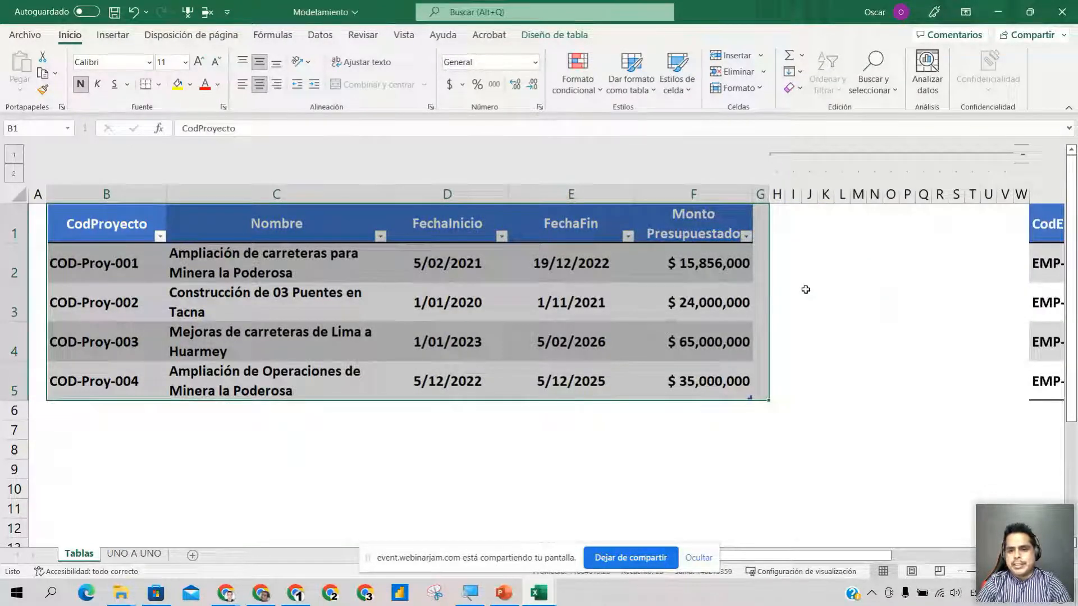
pyautogui.click(807, 301)
pyautogui.moveTo(777, 194); pyautogui.dragTo(982, 222)
pyautogui.click(873, 279)
pyautogui.moveTo(776, 194); pyautogui.dragTo(996, 230)
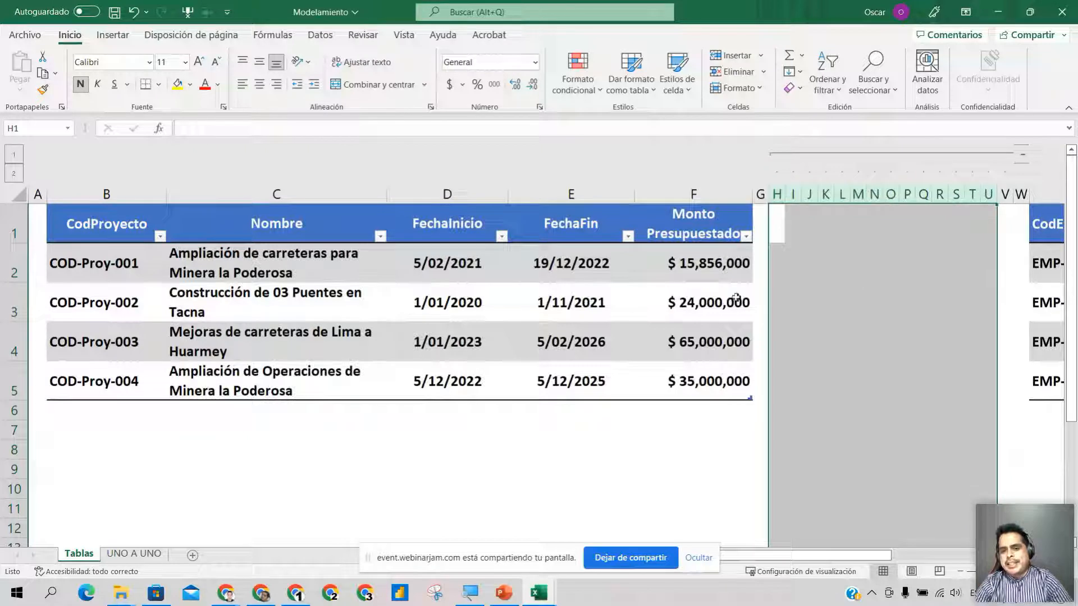
# Step: Inspect the blank cells between the project and employee tables and collapse grouped columns H to V again
pyautogui.moveTo(756, 264); pyautogui.dragTo(766, 386)
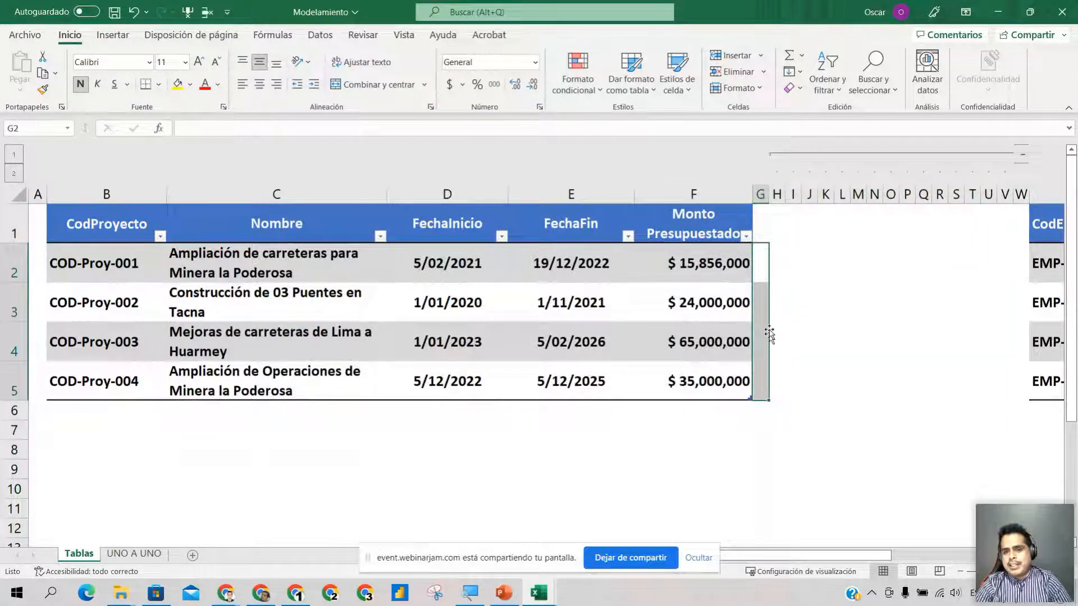
pyautogui.click(811, 227)
pyautogui.click(760, 267)
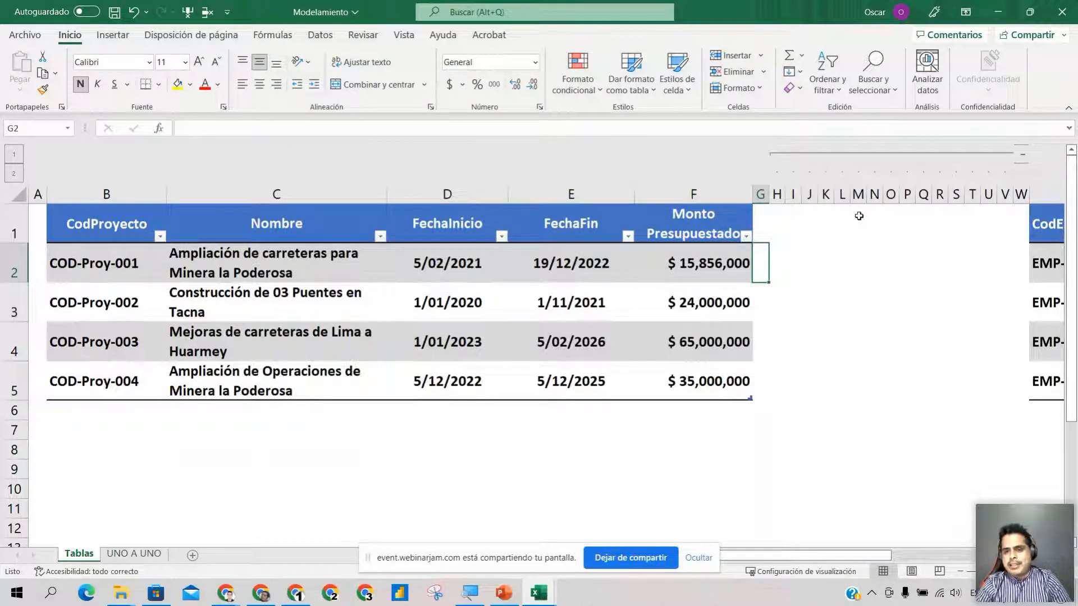
pyautogui.click(981, 240)
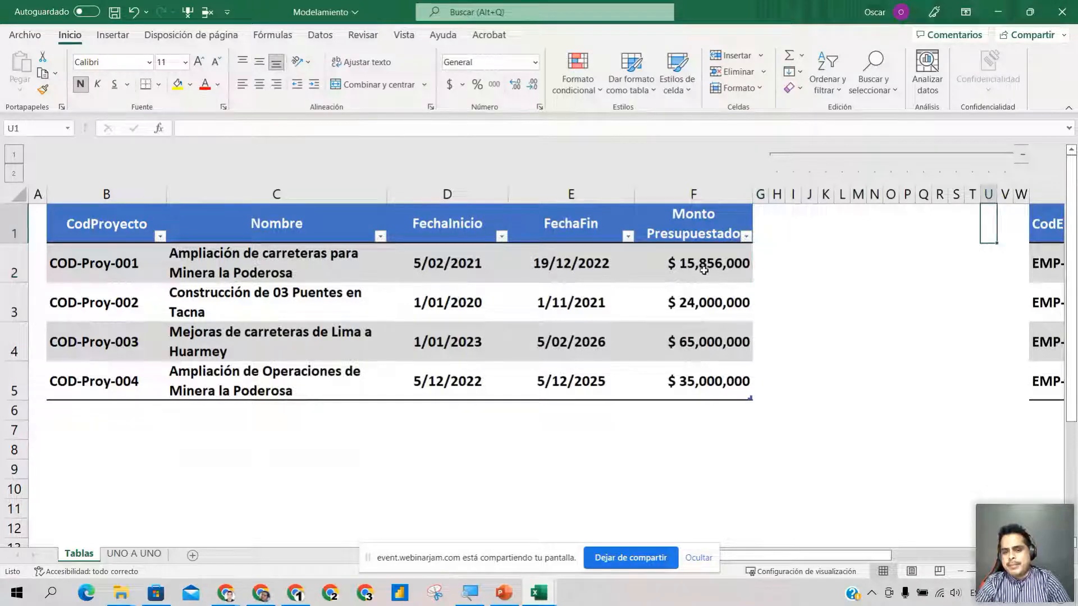
pyautogui.moveTo(777, 194); pyautogui.dragTo(1005, 194)
pyautogui.click(1020, 158)
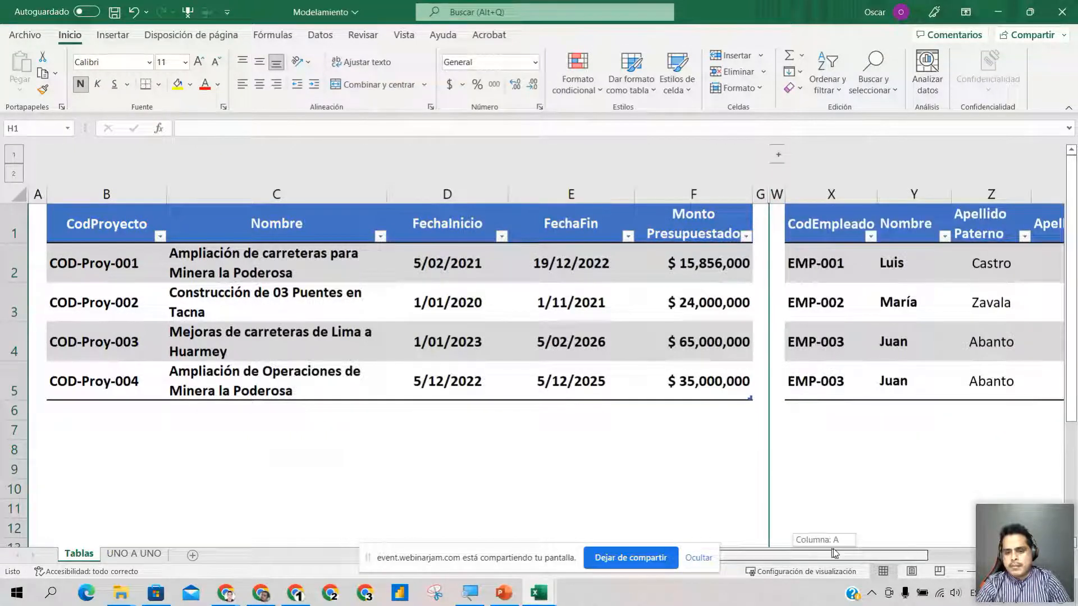
# Step: Check the name of the employee table on the Tablas sheet in its design settings
pyautogui.moveTo(835, 552); pyautogui.dragTo(954, 552)
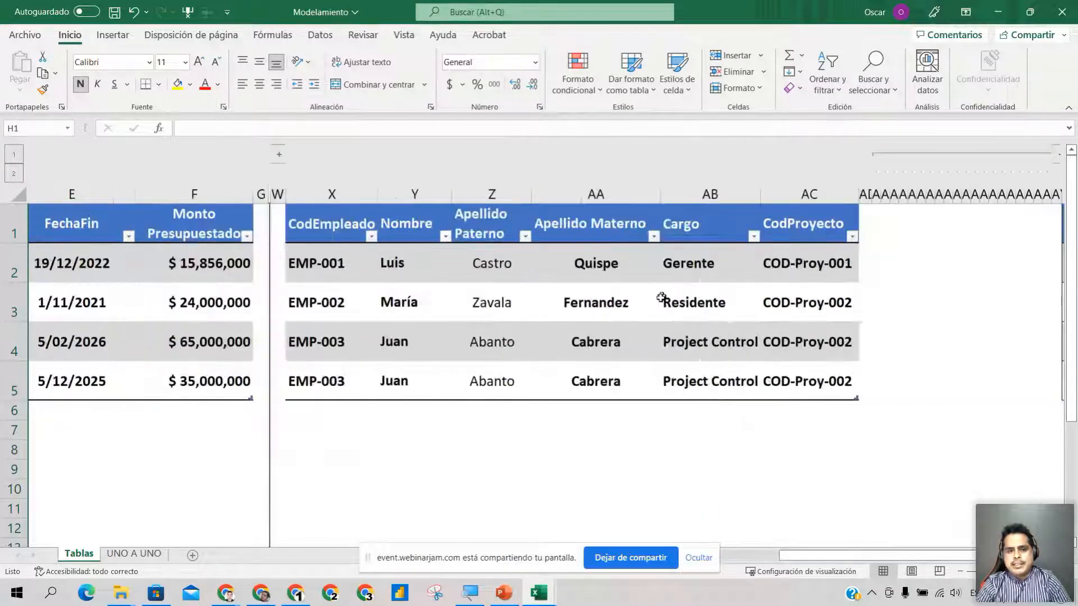
pyautogui.click(654, 301)
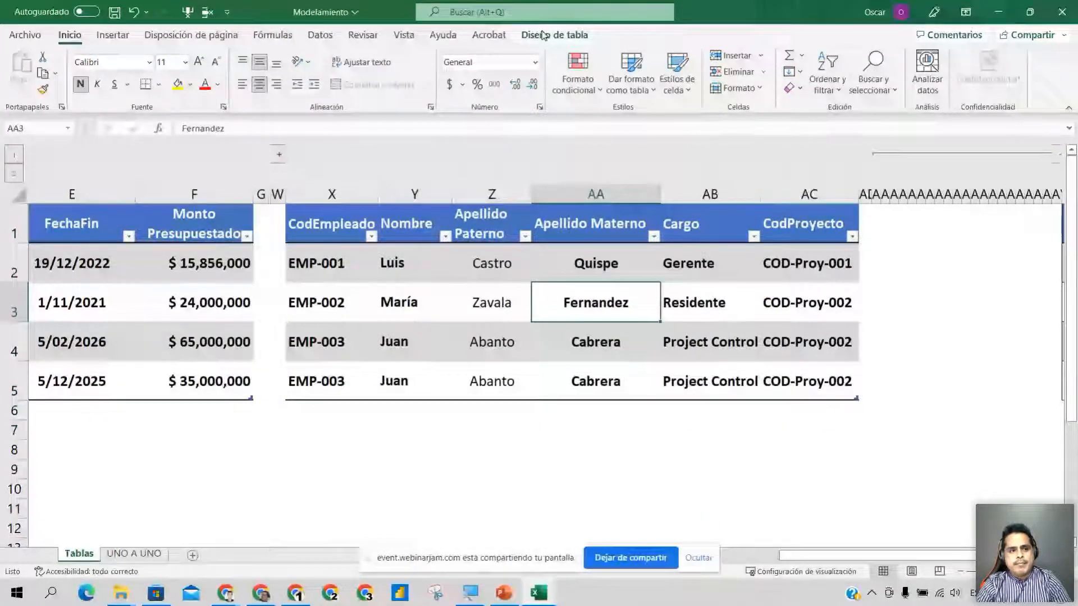
pyautogui.click(543, 35)
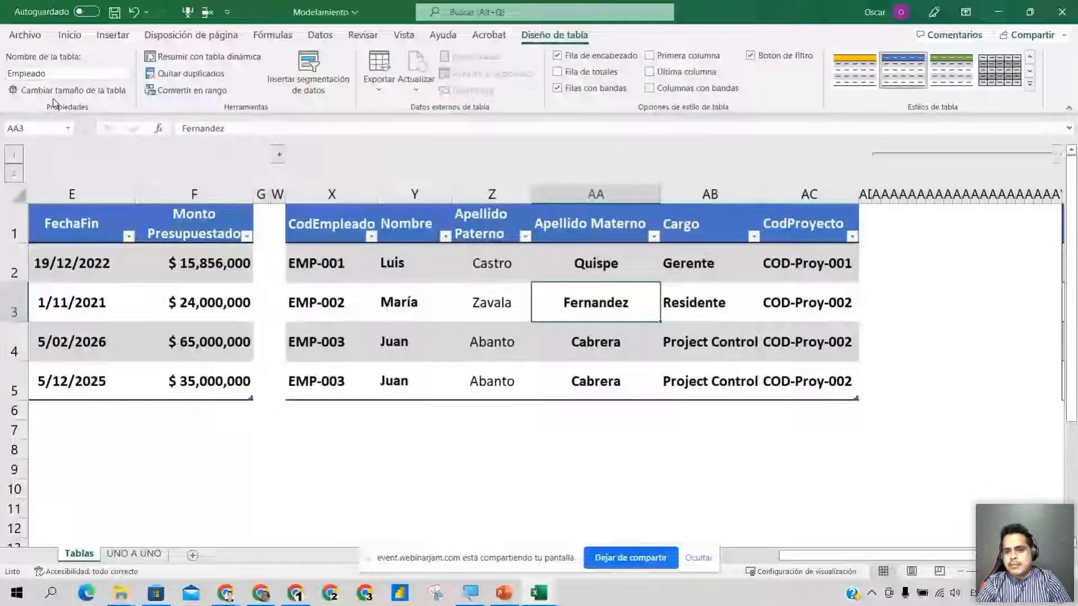
# Step: Collapse the grouped columns after the employee table and return to the FechaInicio dates in the project table
pyautogui.click(876, 153)
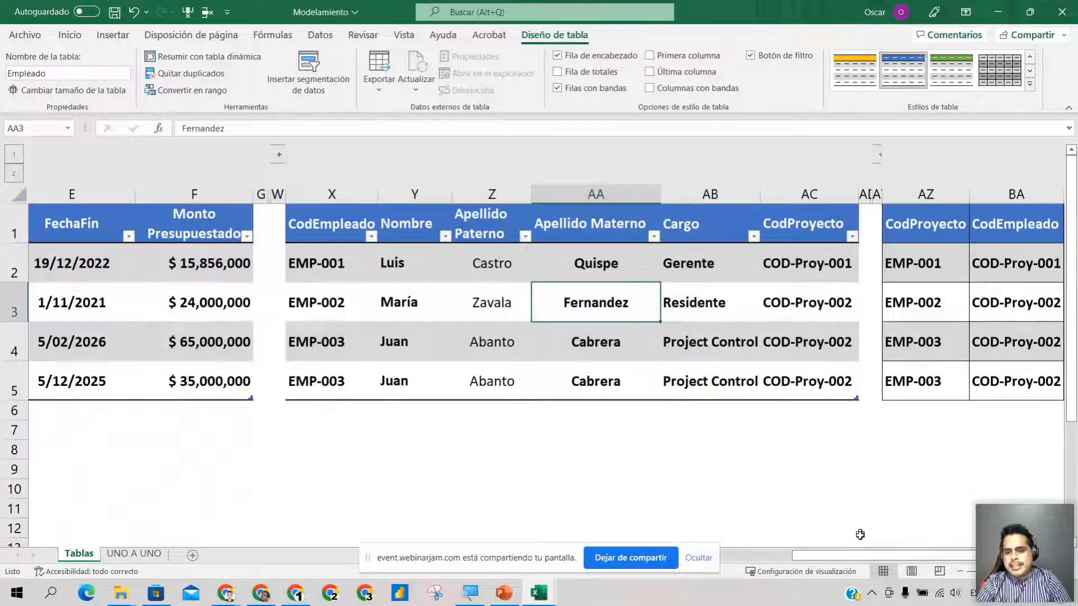
pyautogui.moveTo(857, 557); pyautogui.dragTo(786, 558)
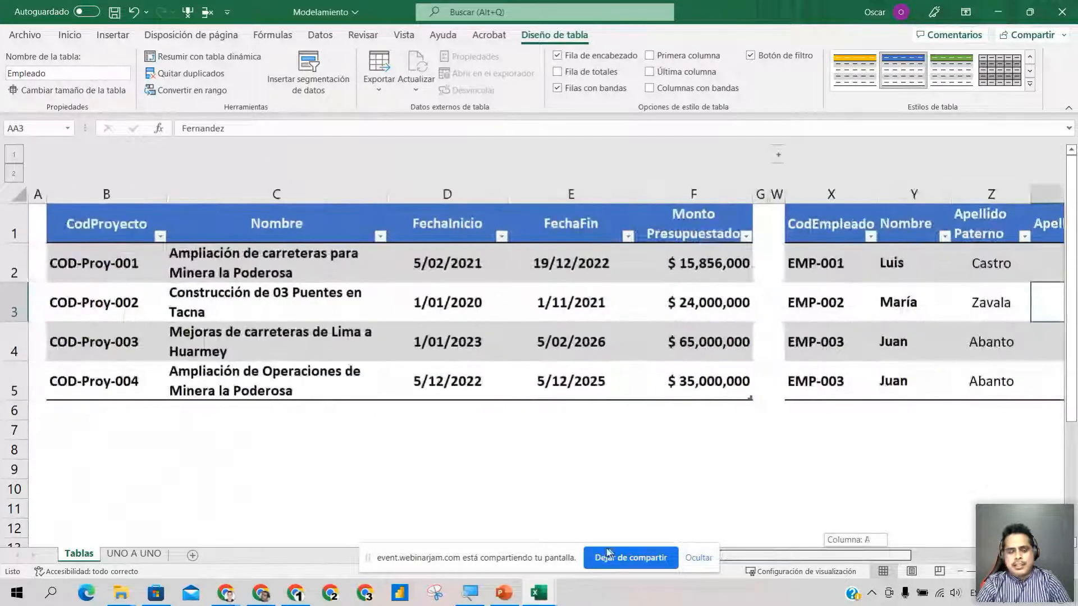
pyautogui.click(446, 340)
pyautogui.press('Up')
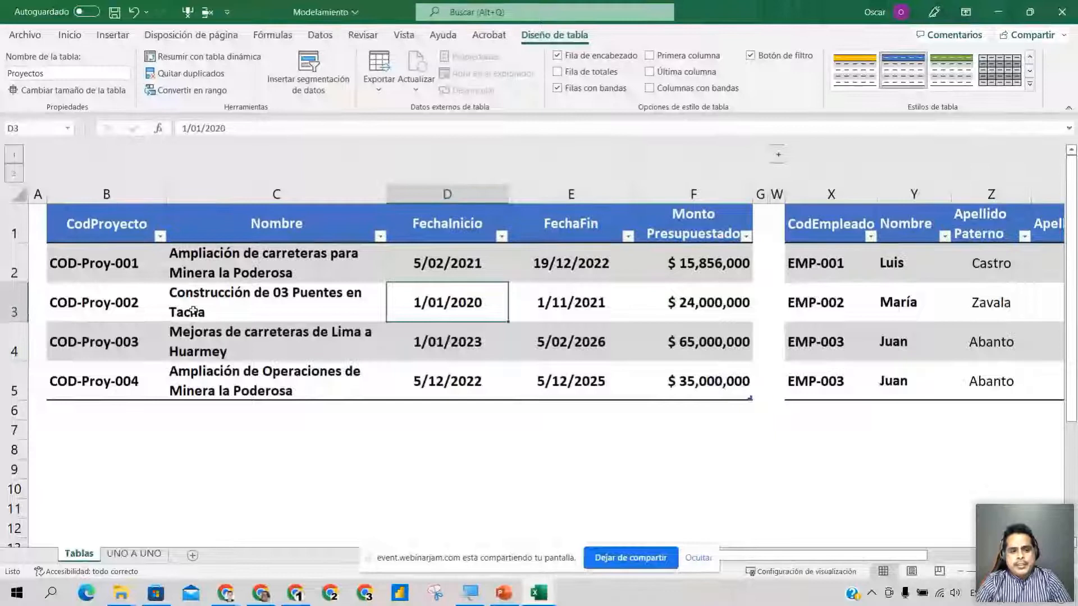
# Step: Examine the whole project table in B1:F5, including the name and dates of COD-Proy-003
pyautogui.click(111, 262)
pyautogui.moveTo(117, 230); pyautogui.dragTo(720, 393)
pyautogui.click(449, 346)
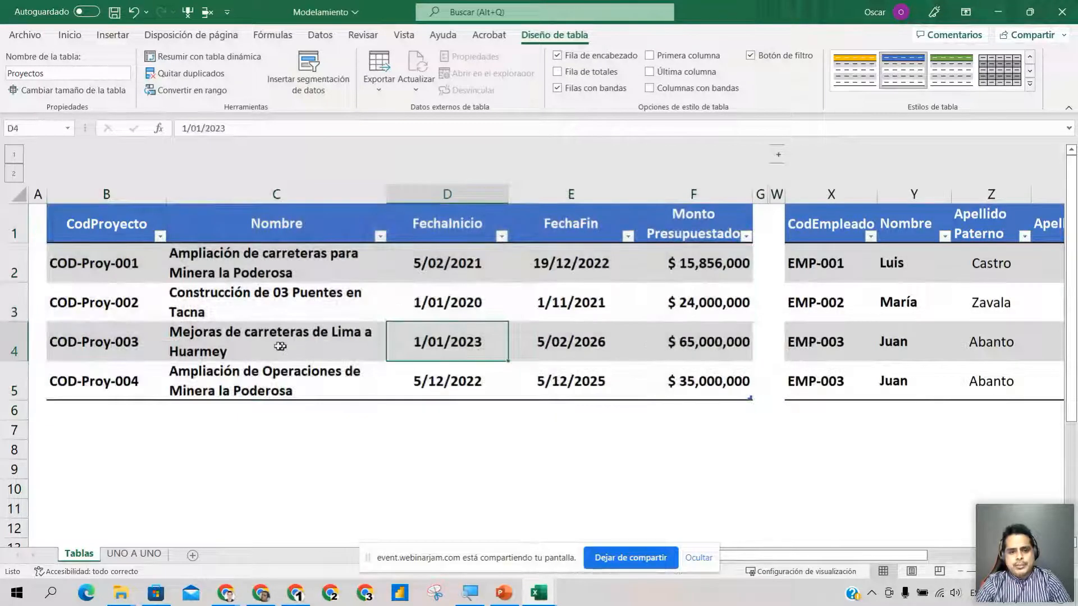
pyautogui.click(281, 346)
pyautogui.click(599, 345)
pyautogui.moveTo(456, 346); pyautogui.dragTo(650, 353)
pyautogui.click(472, 357)
pyautogui.click(585, 360)
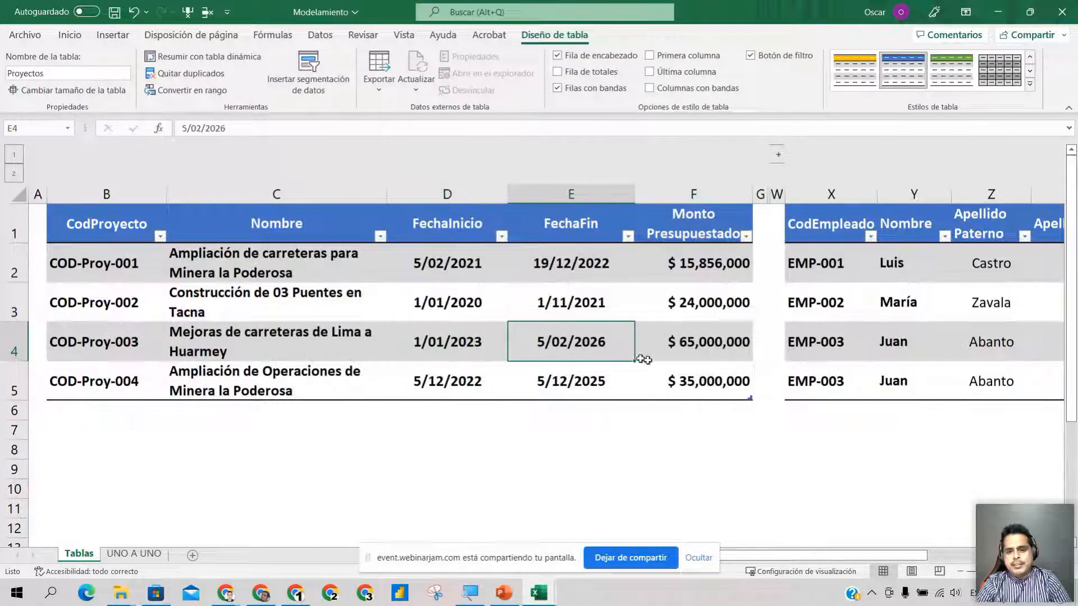
# Step: Examine the Monto Presupuestado amounts in column F and the FechaInicio and FechaFin dates of the projects
pyautogui.click(682, 351)
pyautogui.click(681, 285)
pyautogui.click(687, 262)
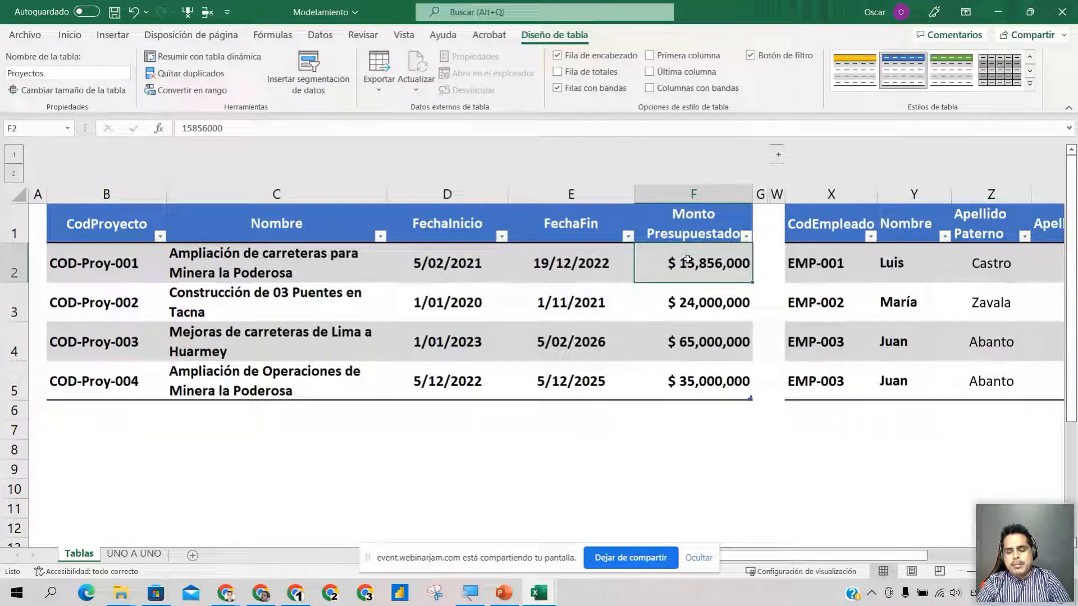
pyautogui.click(552, 374)
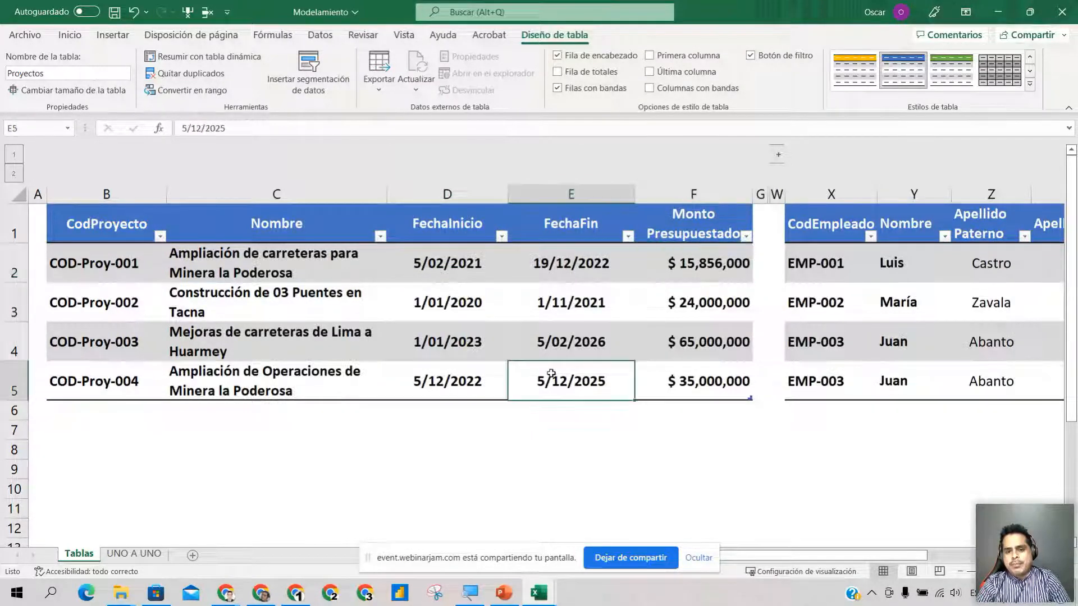
pyautogui.click(568, 325)
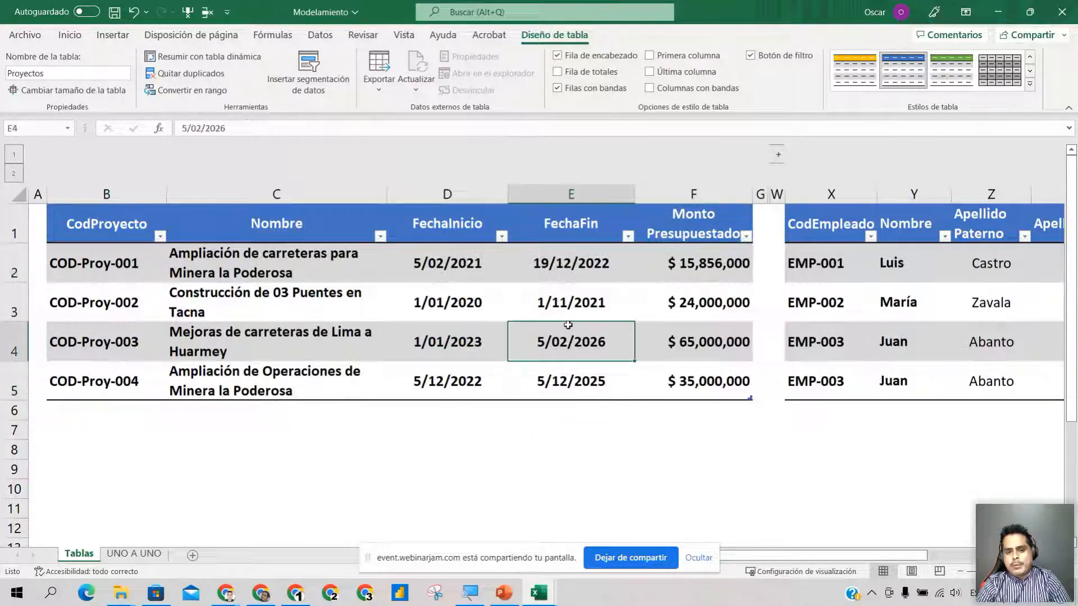
pyautogui.click(581, 296)
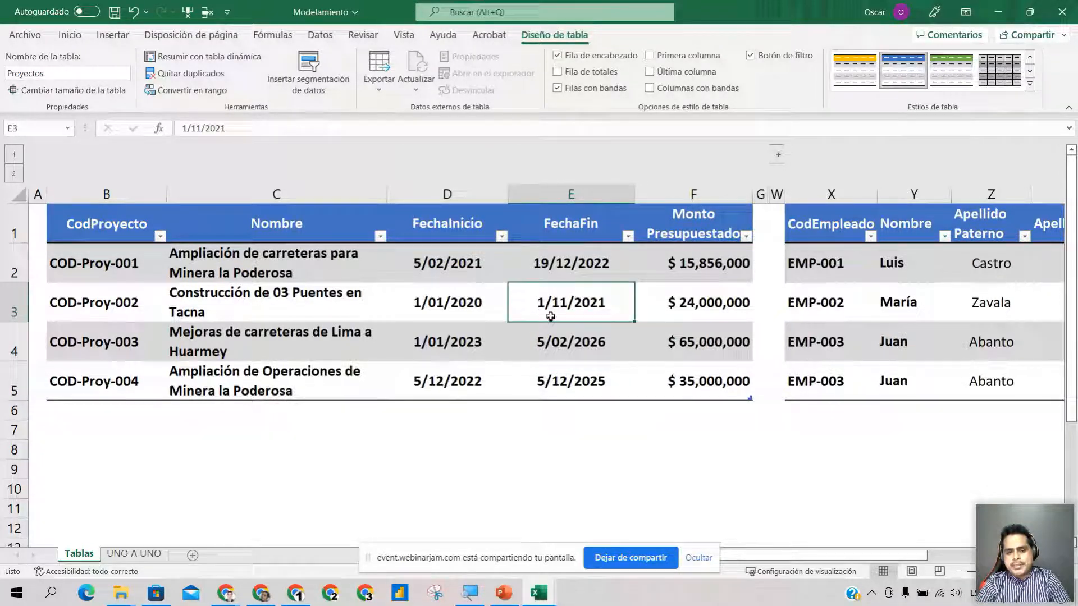
pyautogui.click(428, 298)
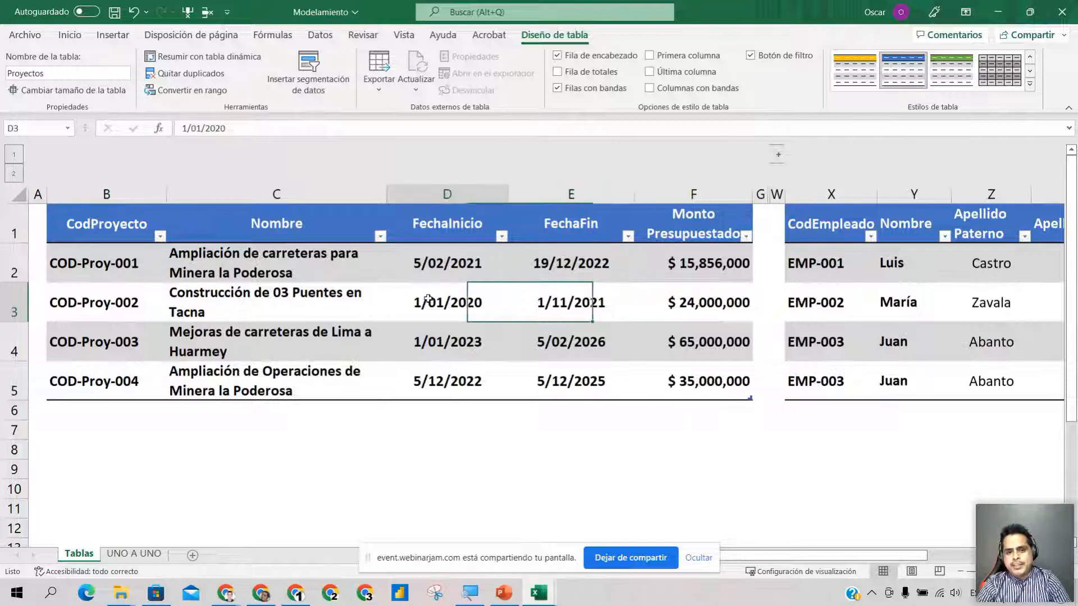
pyautogui.click(592, 289)
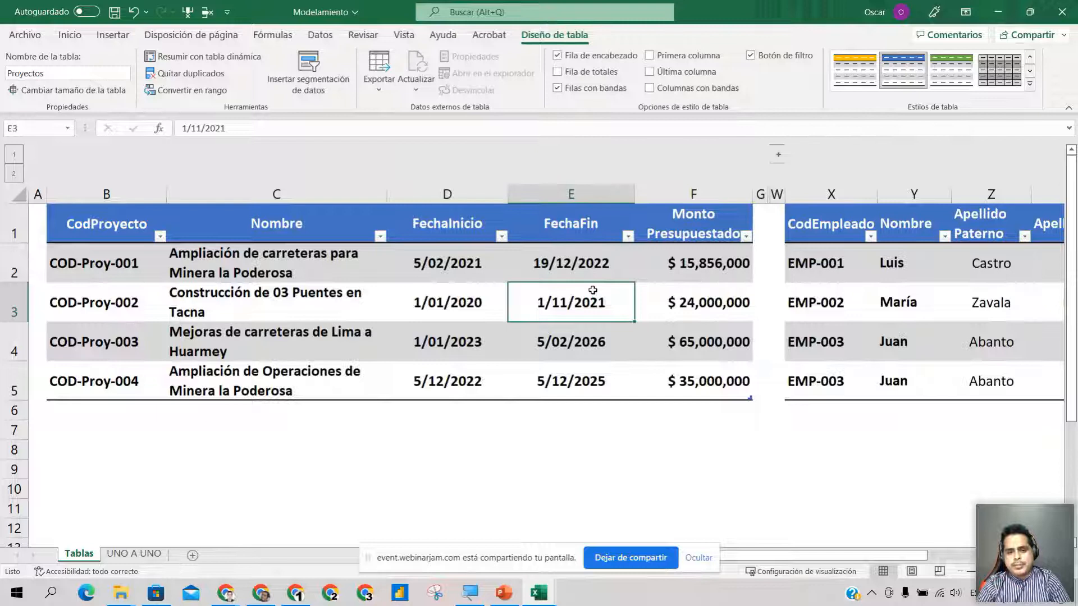
# Step: Save the Modelamiento workbook after looking over the FechaInicio and FechaFin dates of COD-Proy-003
pyautogui.moveTo(488, 344); pyautogui.dragTo(584, 342)
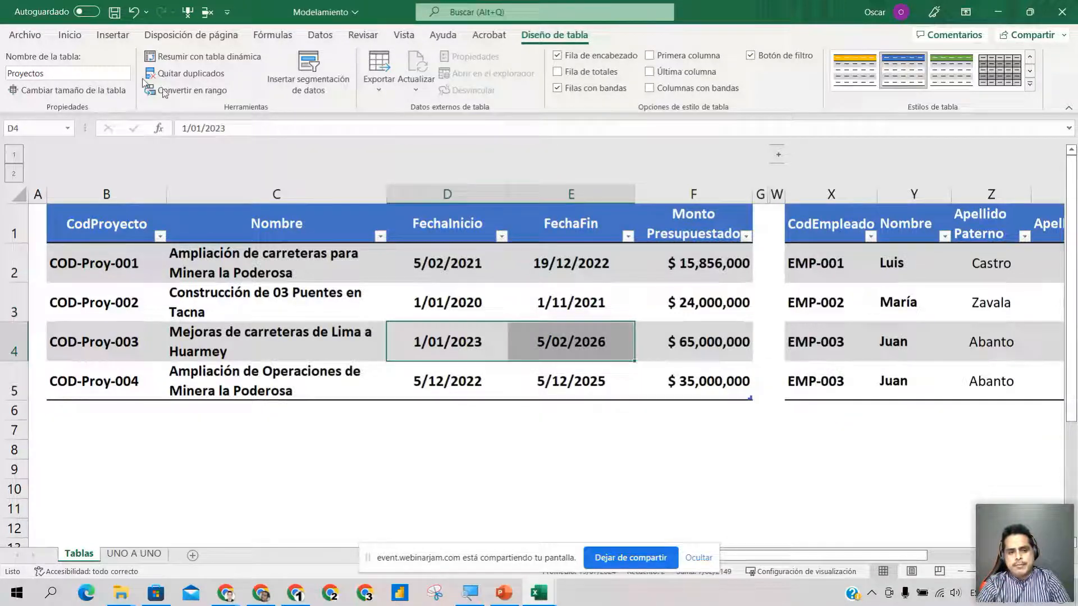
pyautogui.click(114, 11)
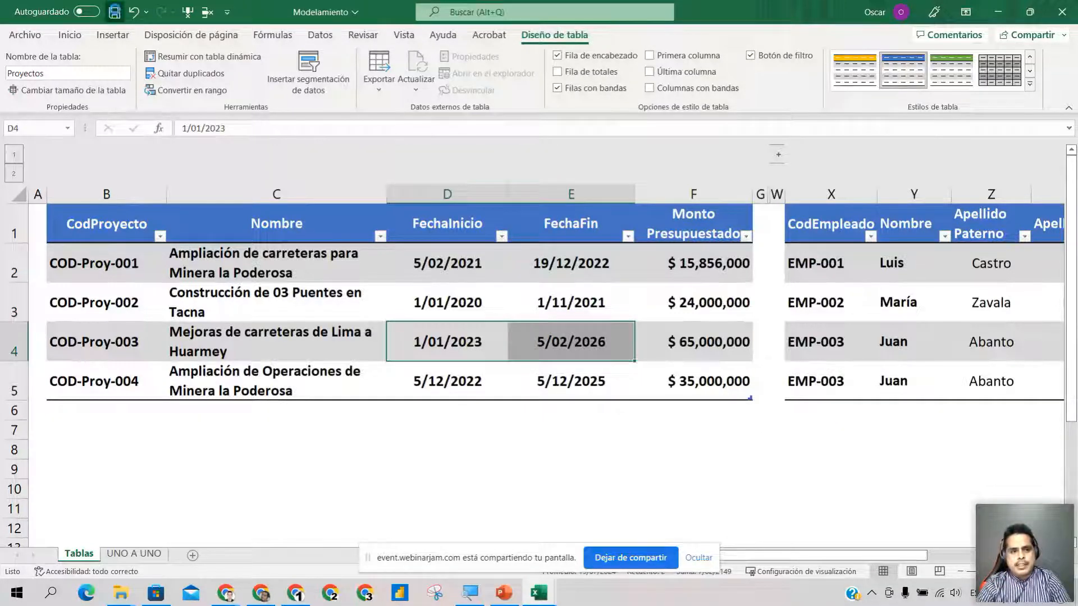
pyautogui.click(447, 492)
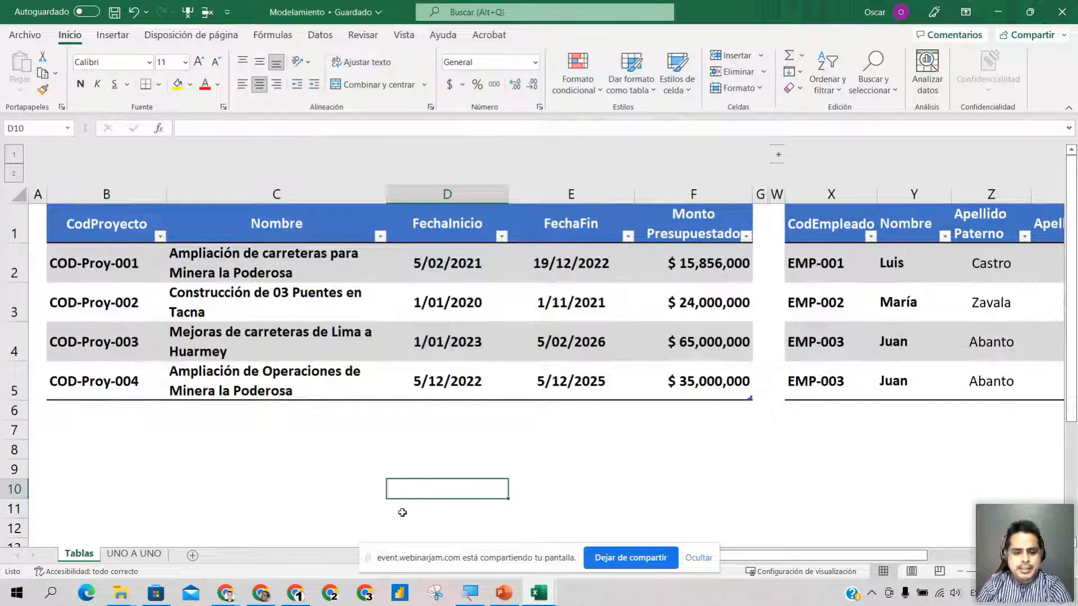
# Step: Switch to the Office portal in Chrome and open OneDrive from its list of applications
pyautogui.click(296, 592)
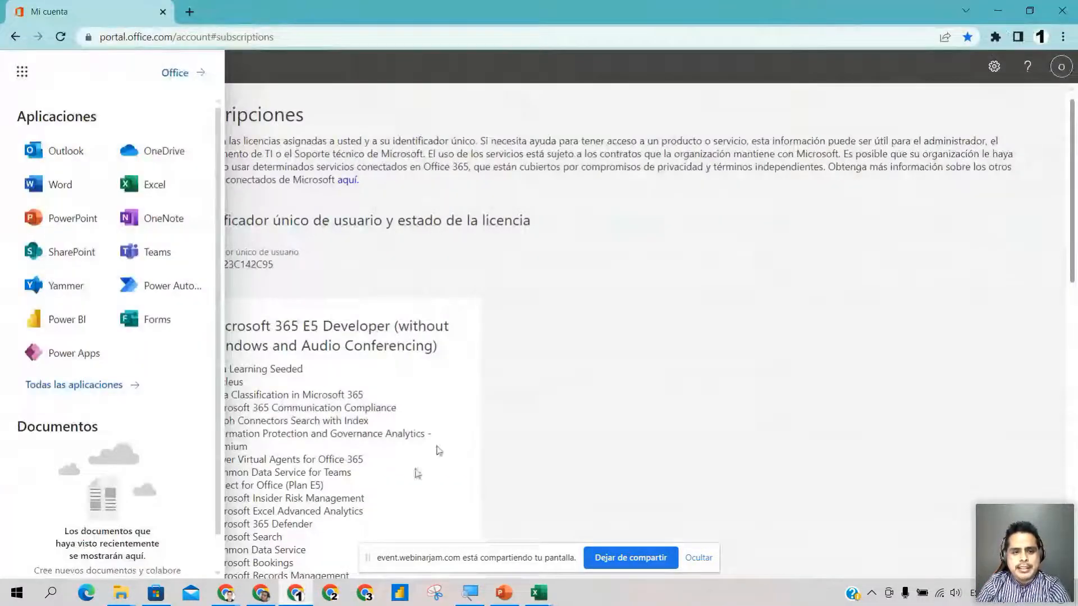
pyautogui.click(153, 157)
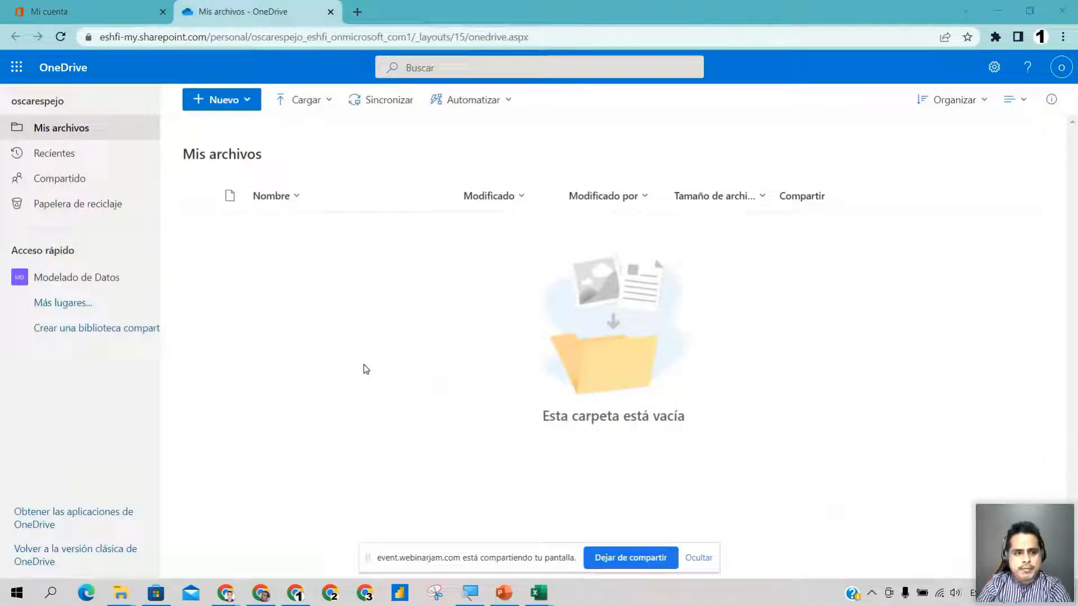
# Step: Return to the Modelamiento workbook in Excel, save it again and close it
pyautogui.moveTo(539, 593)
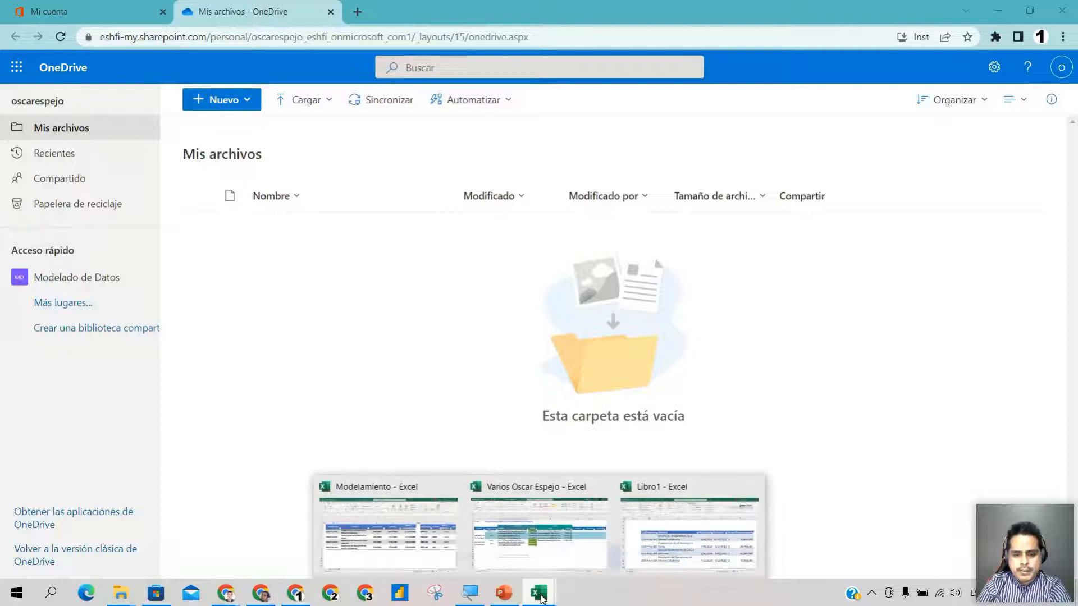
pyautogui.click(418, 553)
pyautogui.press('Up')
pyautogui.press('Up')
pyautogui.press('Up')
pyautogui.press('Up')
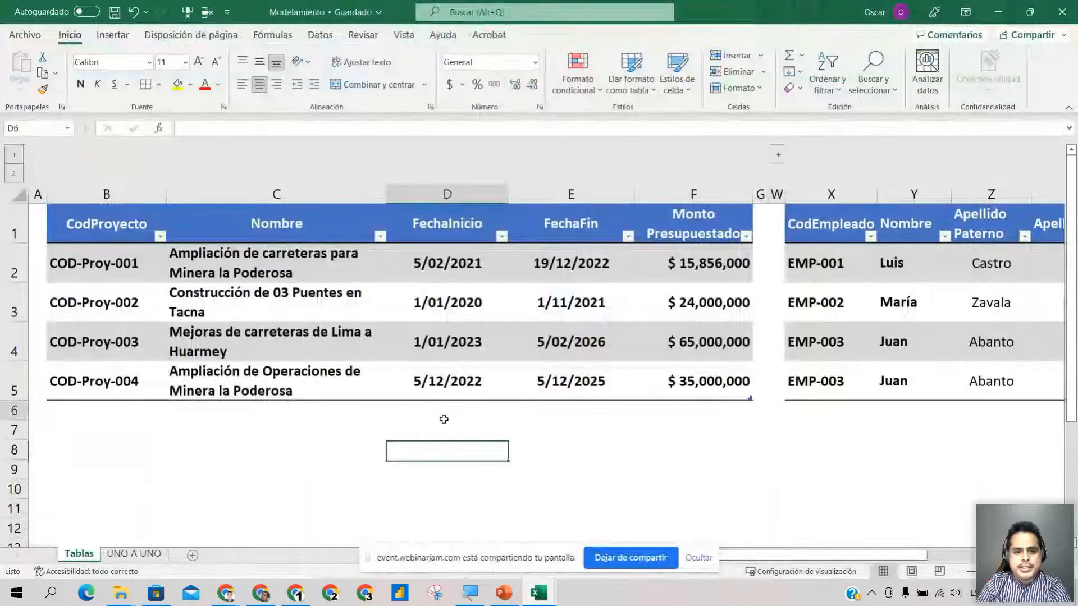
pyautogui.click(115, 17)
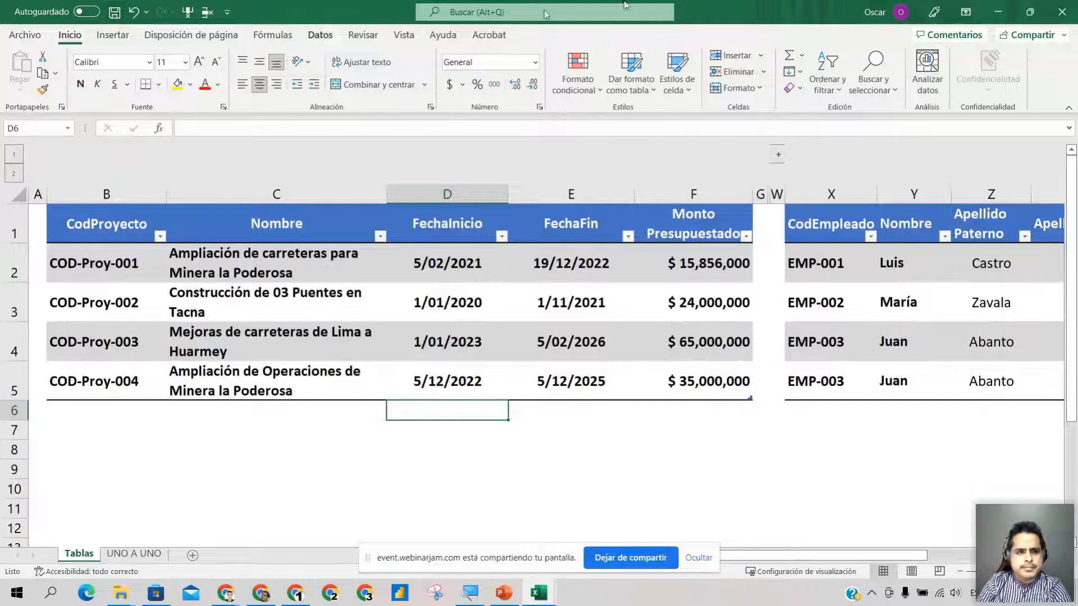
pyautogui.click(1068, 14)
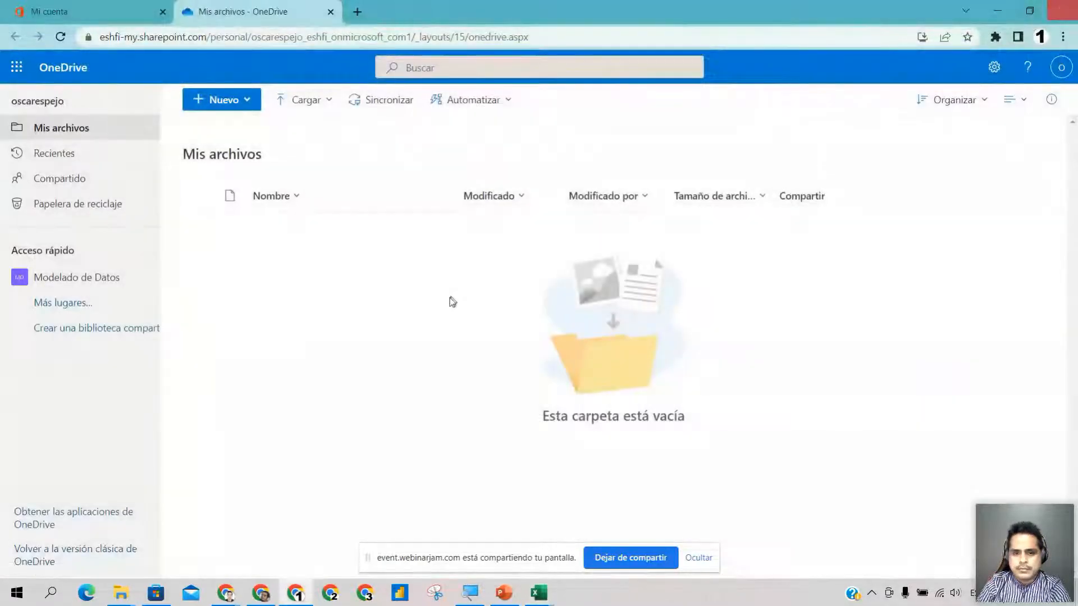
# Step: Bring up the PowerPlatform folder in File Explorer as a smaller window over the OneDrive page
pyautogui.moveTo(121, 593)
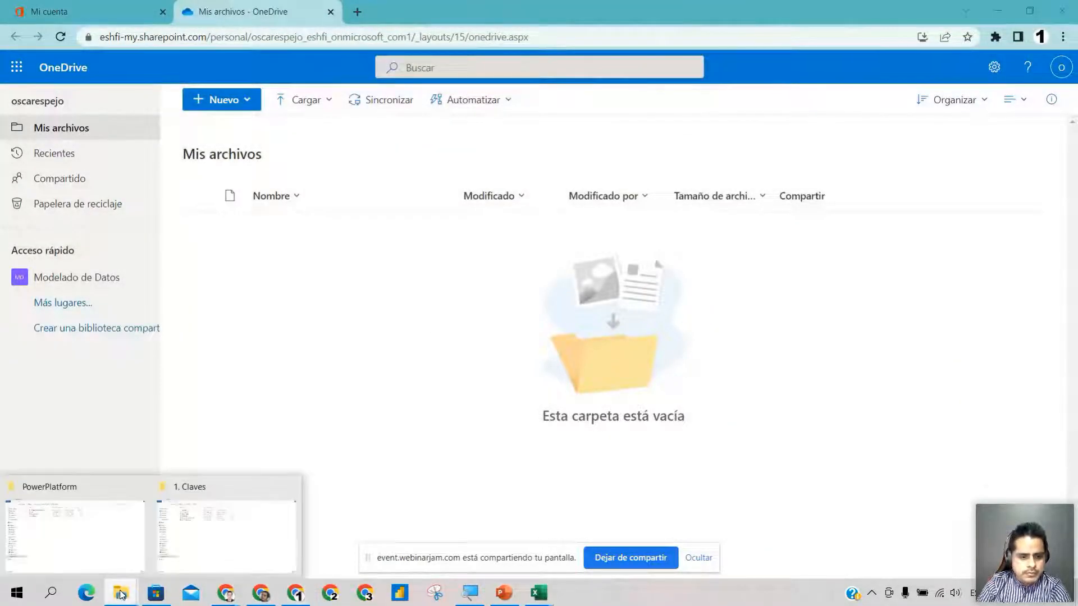
pyautogui.click(110, 541)
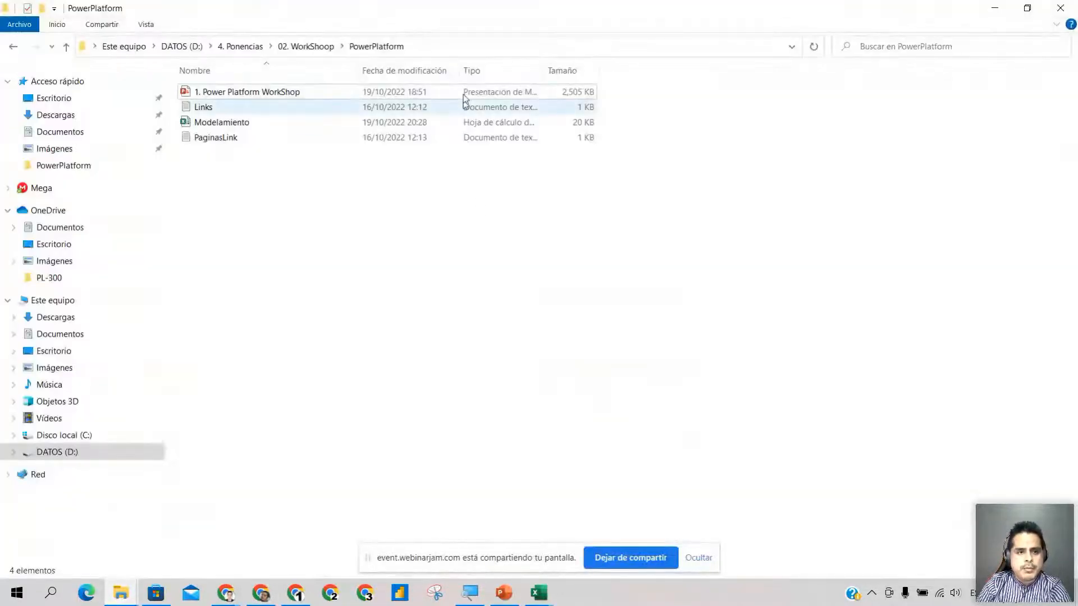
pyautogui.doubleClick(516, 16)
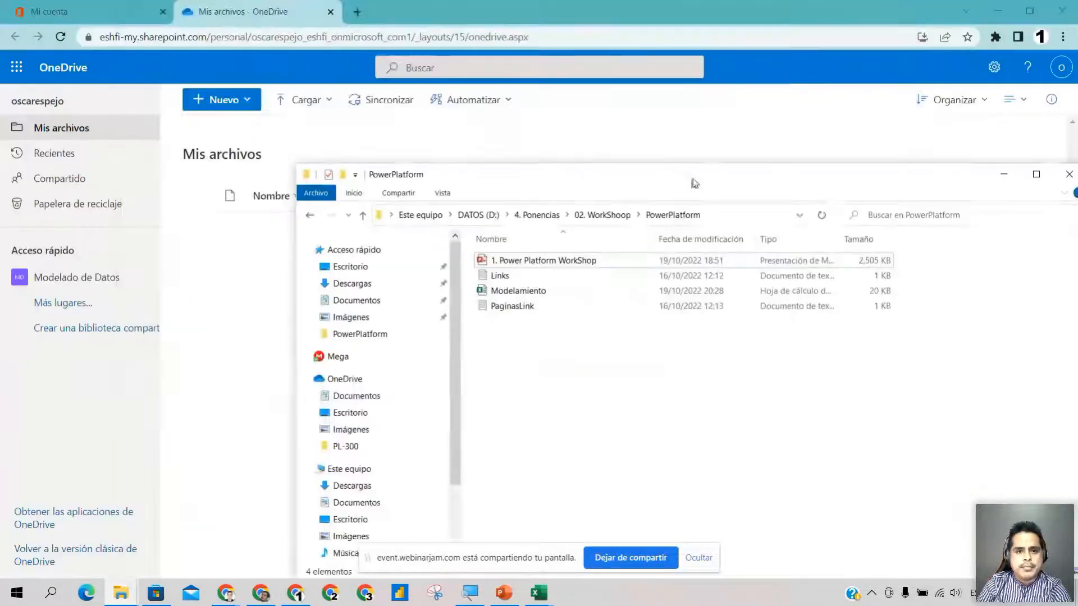
# Step: Open Modelamiento from the PowerPlatform folder and close it along with the Libro1 workbook
pyautogui.click(547, 292)
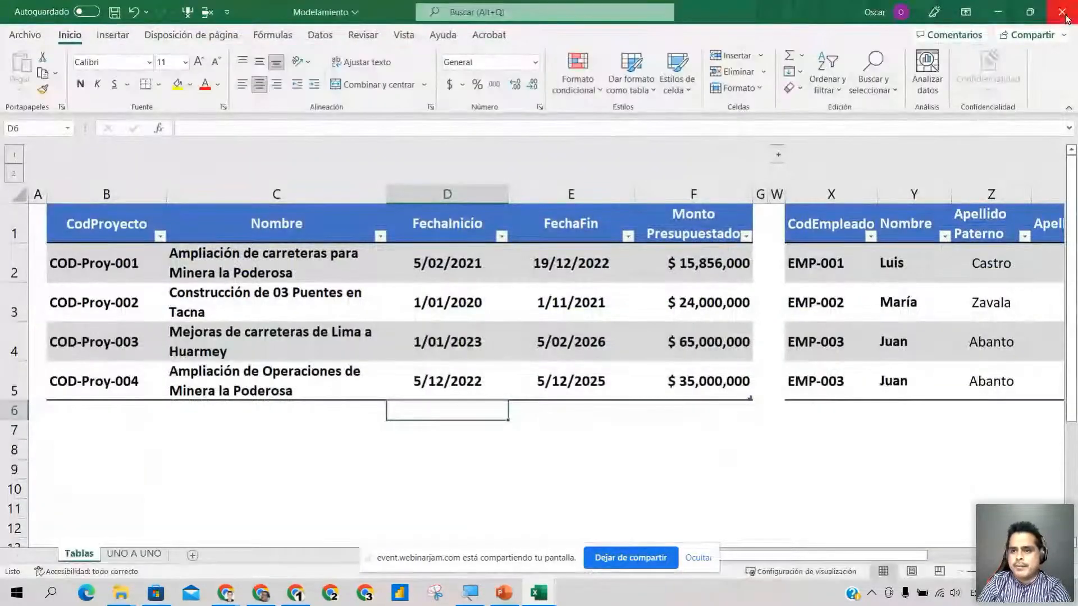
pyautogui.click(1062, 12)
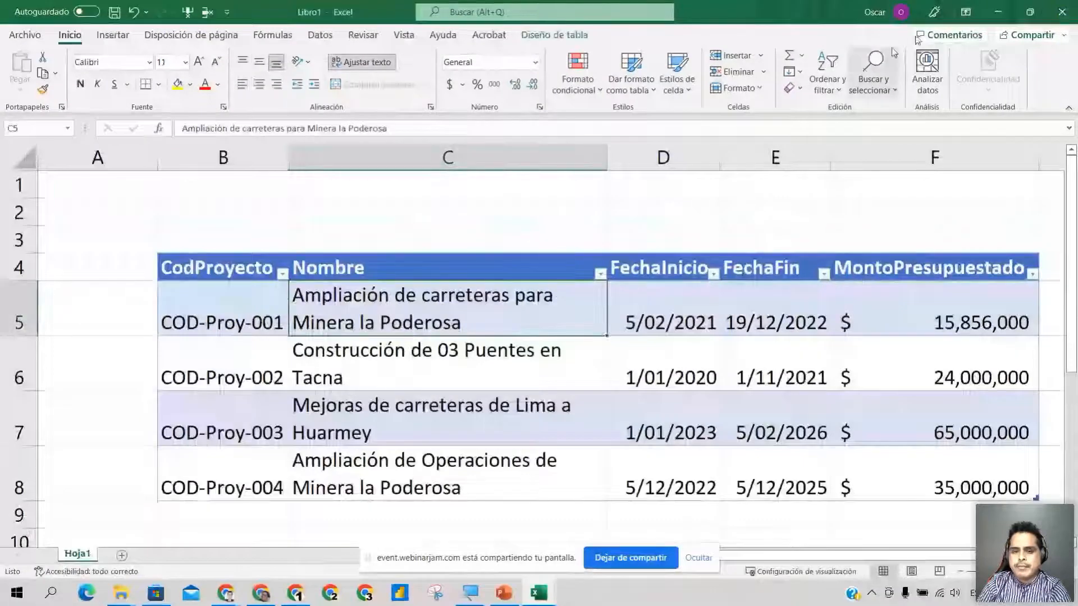
pyautogui.click(1062, 12)
pyautogui.click(596, 383)
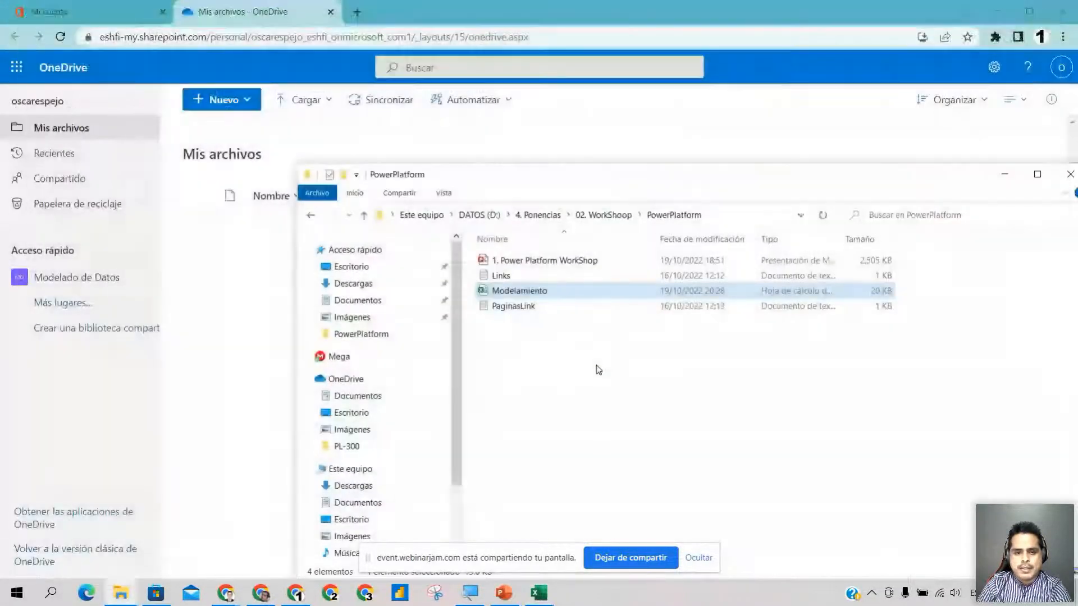
# Step: Upload the Modelamiento file from the PowerPlatform folder to Mis archivos in OneDrive
pyautogui.moveTo(521, 179); pyautogui.dragTo(710, 165)
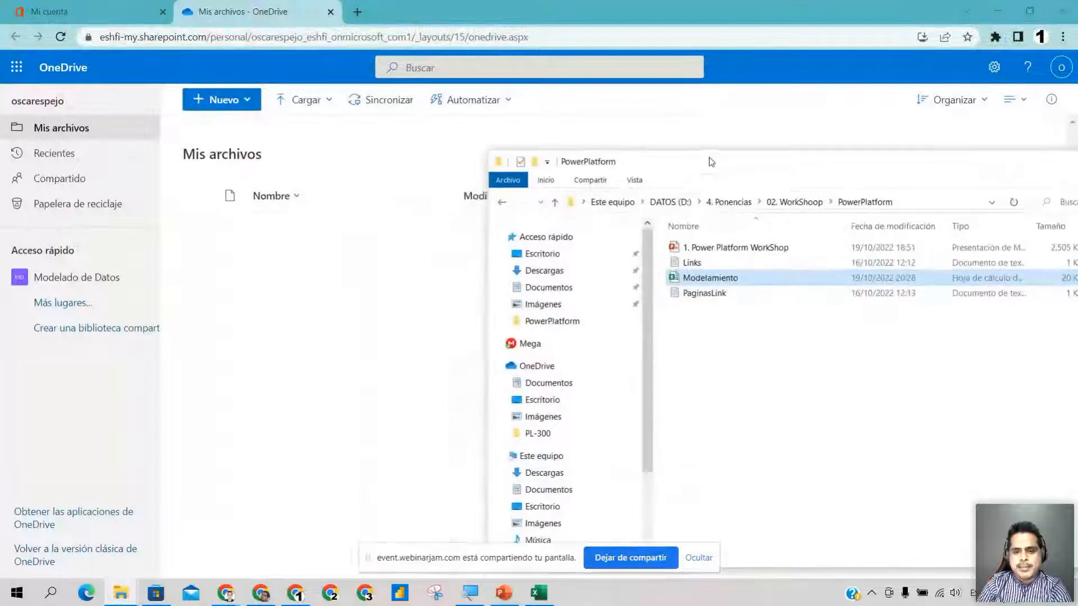
pyautogui.click(704, 279)
pyautogui.click(718, 318)
pyautogui.click(719, 281)
pyautogui.moveTo(716, 285); pyautogui.dragTo(299, 306)
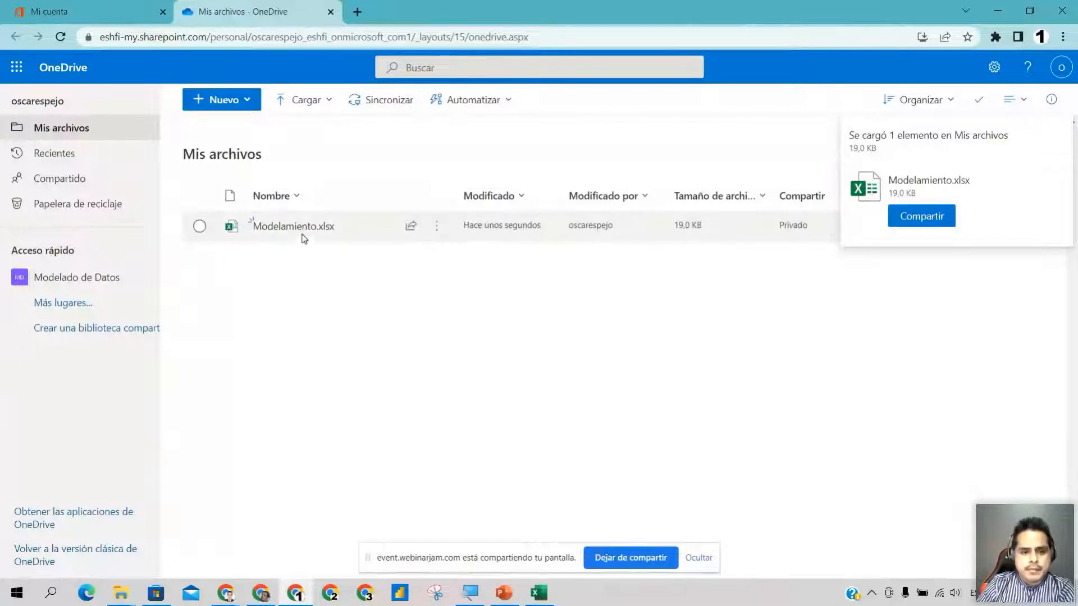
# Step: Open the uploaded Modelamiento.xlsx in Excel for the web and dismiss the privacy notice
pyautogui.moveTo(308, 230)
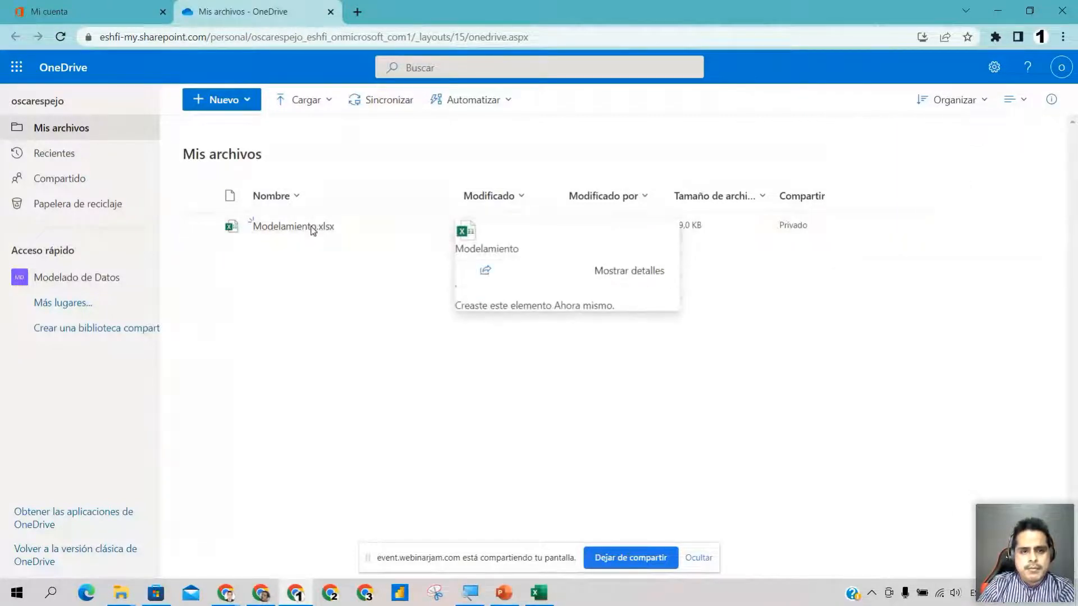
pyautogui.click(312, 227)
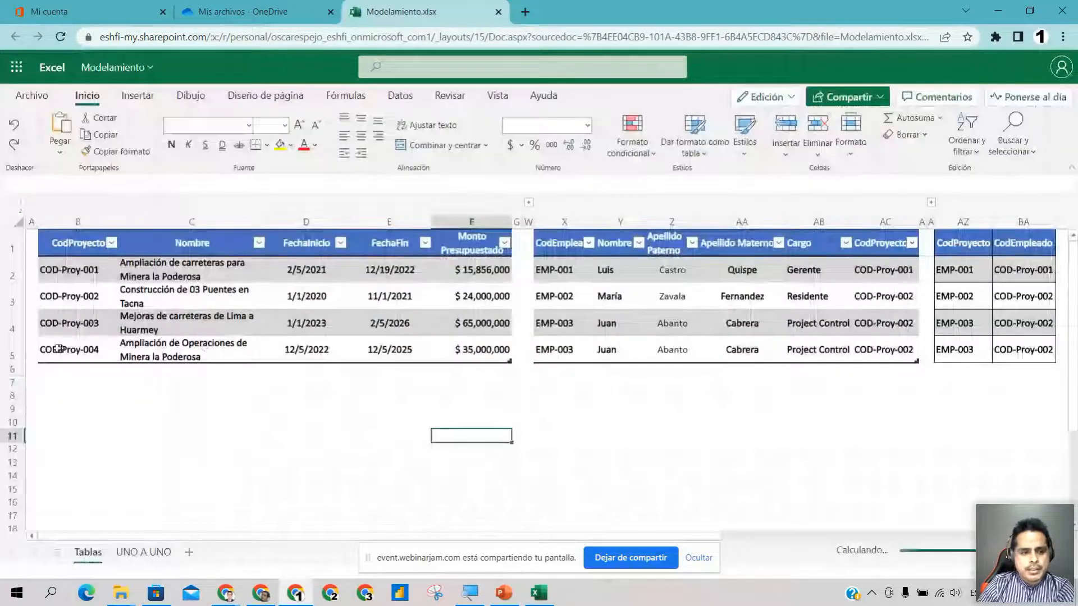
pyautogui.click(57, 349)
pyautogui.click(89, 275)
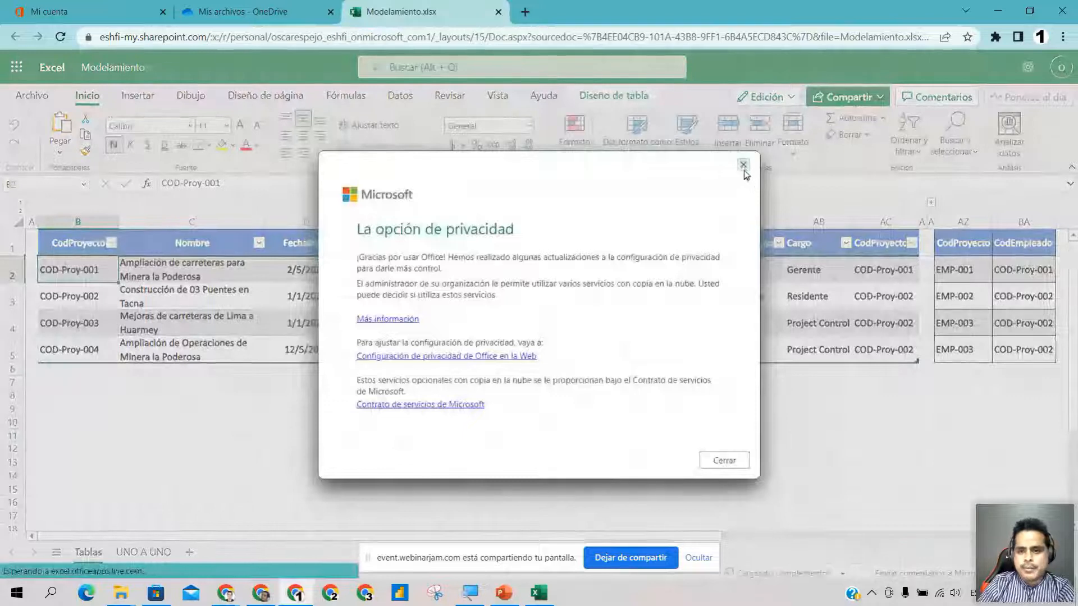
pyautogui.click(743, 165)
# Step: Examine the FechaFin dates, Monto Presupuestado amounts and all data rows of the project table in the online workbook
pyautogui.click(389, 296)
pyautogui.click(392, 322)
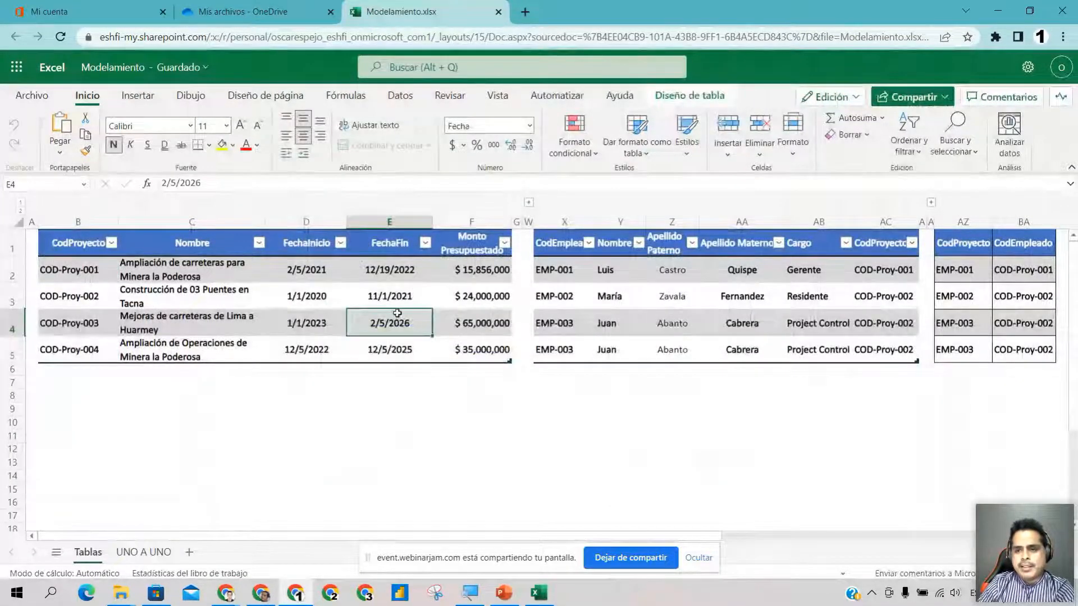
pyautogui.click(473, 353)
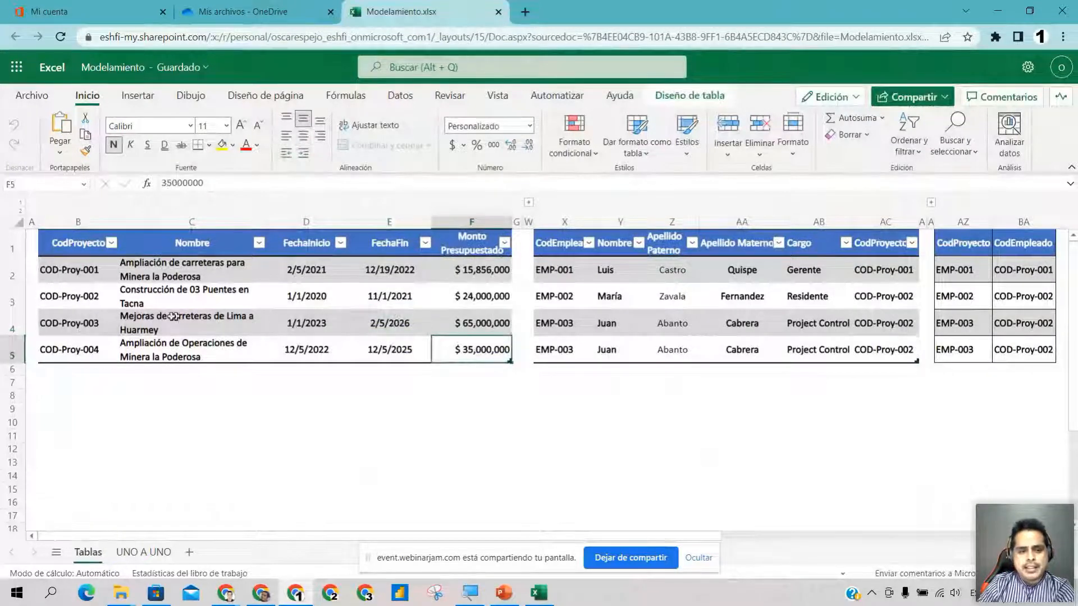
pyautogui.click(361, 404)
pyautogui.moveTo(474, 355); pyautogui.dragTo(112, 269)
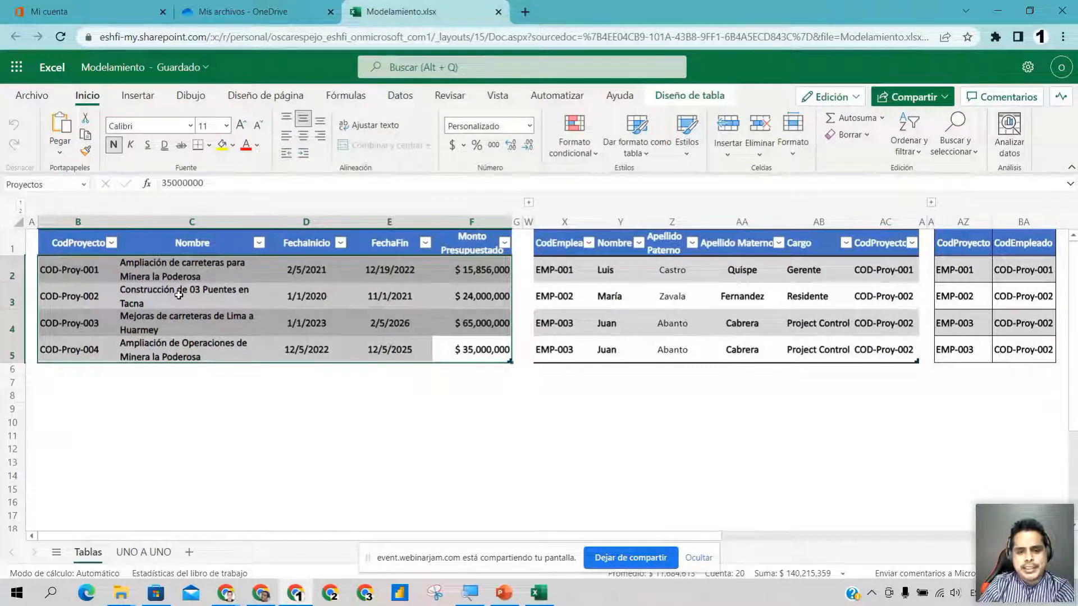
# Step: Check the name of the project table in the online workbook's table design settings
pyautogui.click(248, 12)
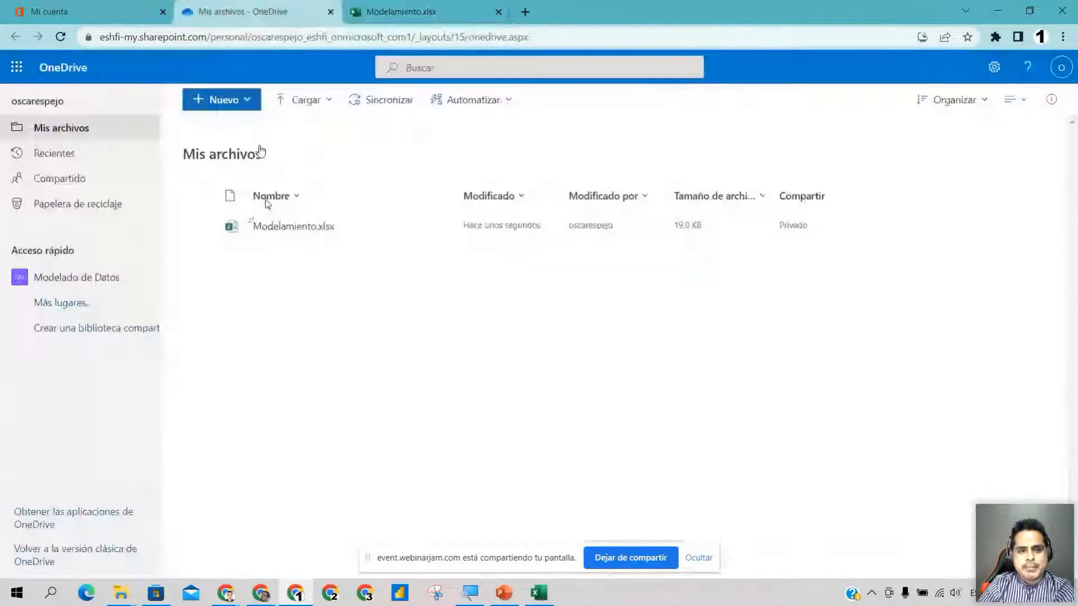
pyautogui.click(430, 14)
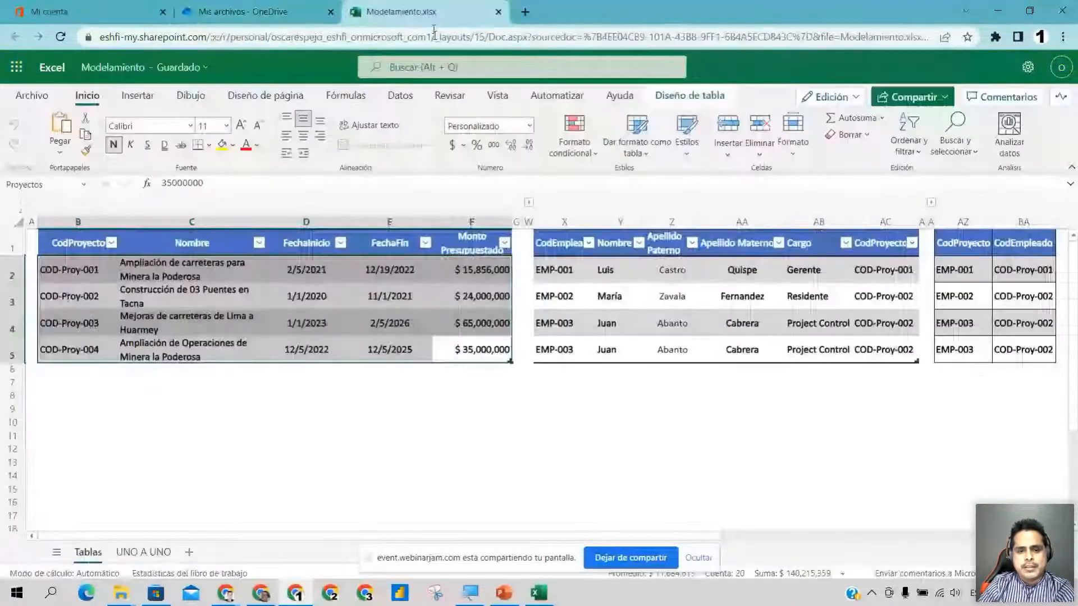
pyautogui.click(710, 96)
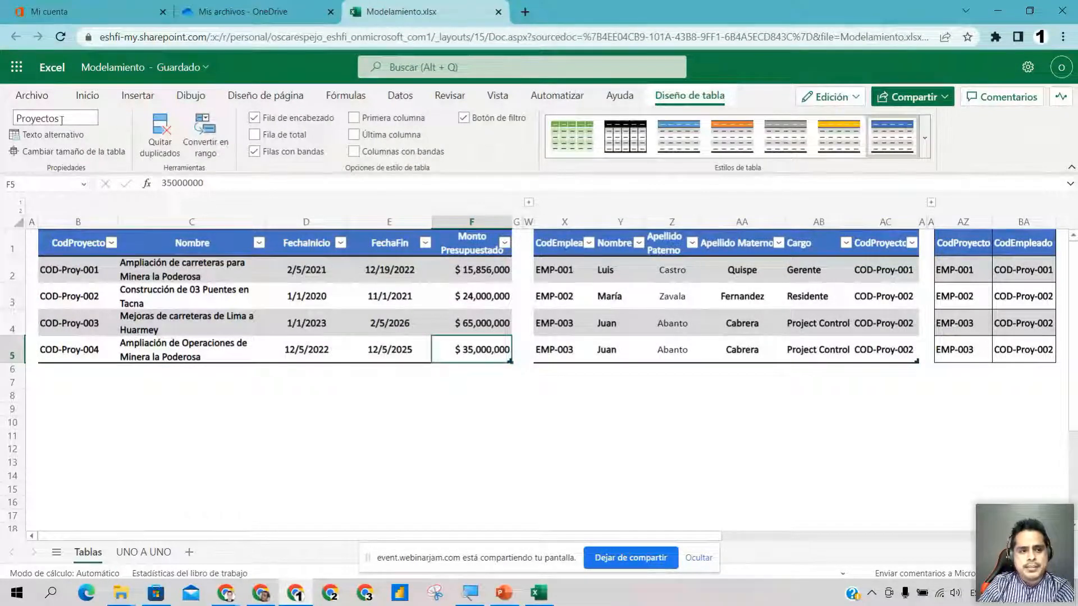
pyautogui.click(211, 335)
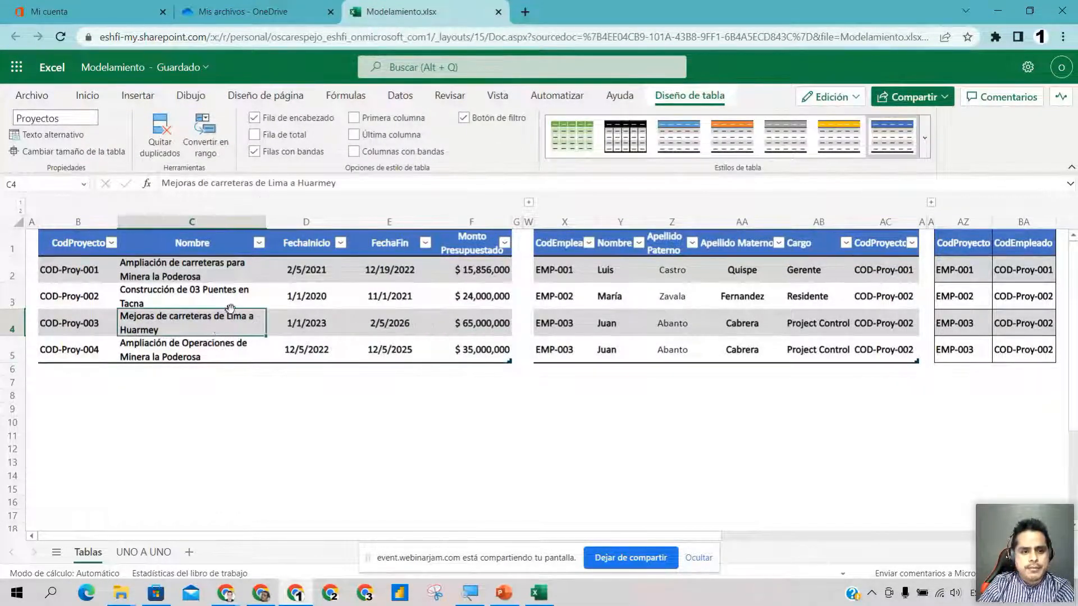
pyautogui.click(230, 308)
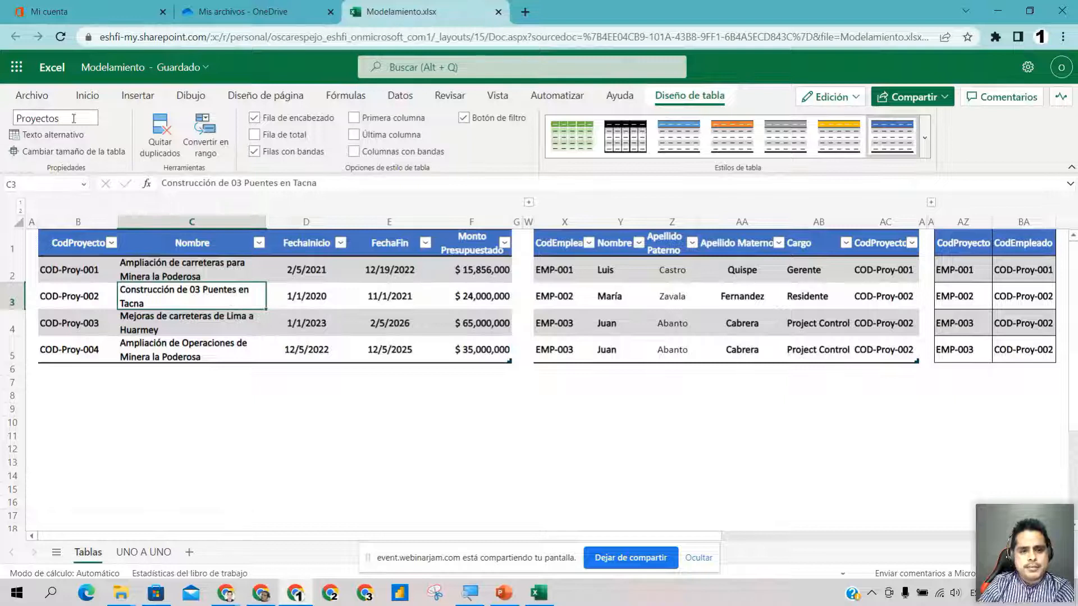
pyautogui.click(372, 311)
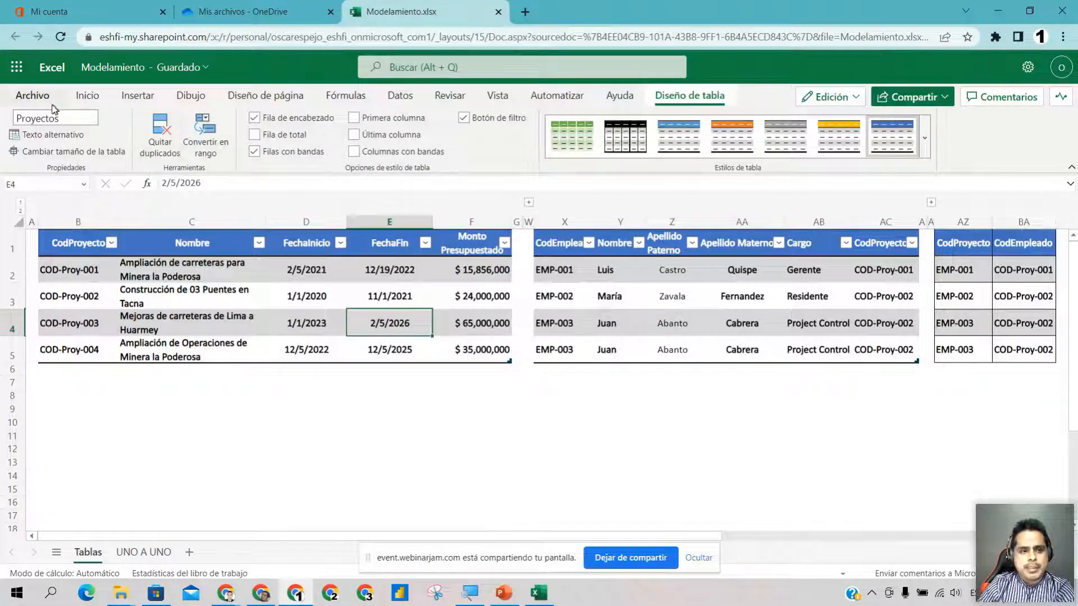
# Step: Close the online Modelamiento workbook and open Power Apps from the Office application launcher
pyautogui.click(498, 12)
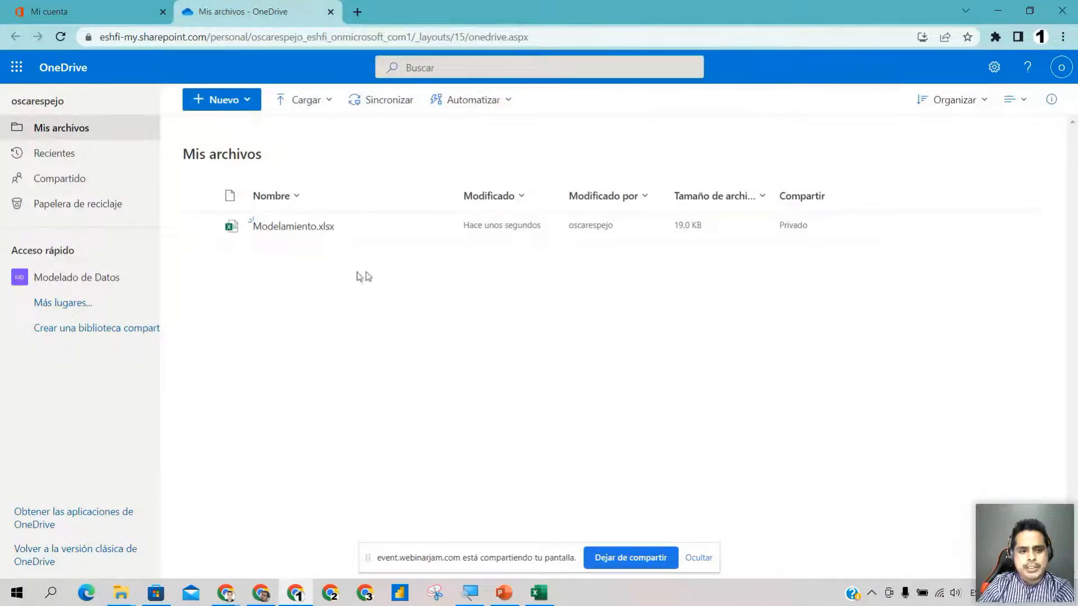
pyautogui.click(17, 67)
pyautogui.click(431, 390)
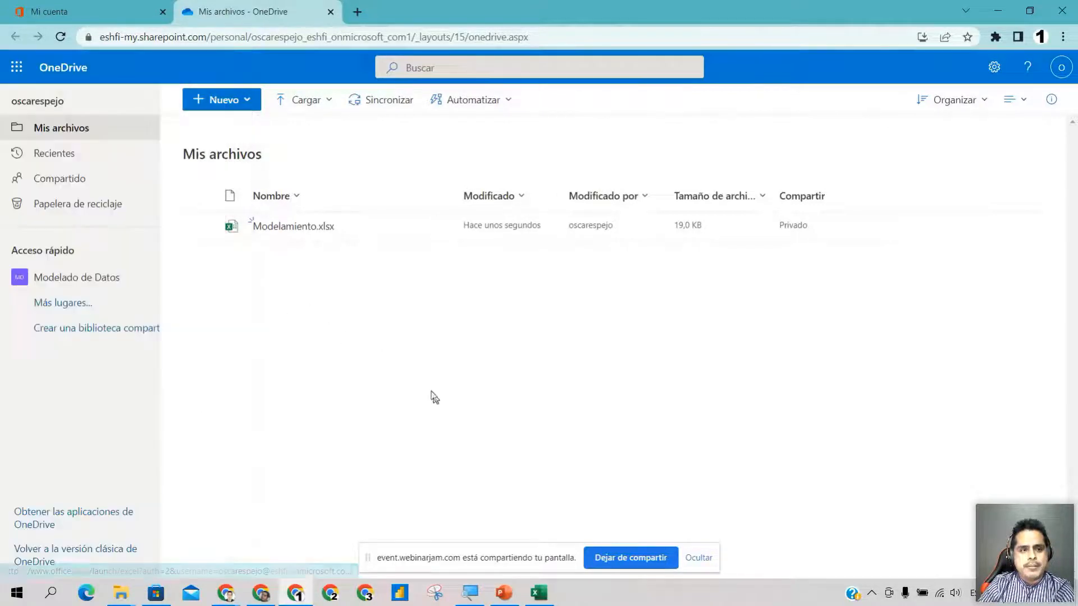
pyautogui.click(17, 67)
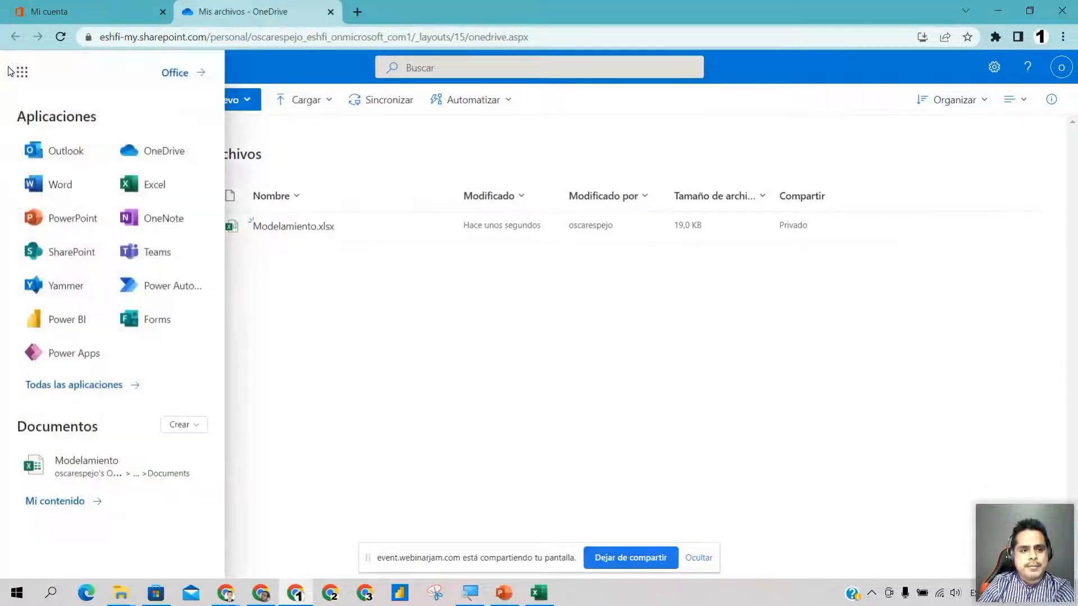
pyautogui.click(70, 353)
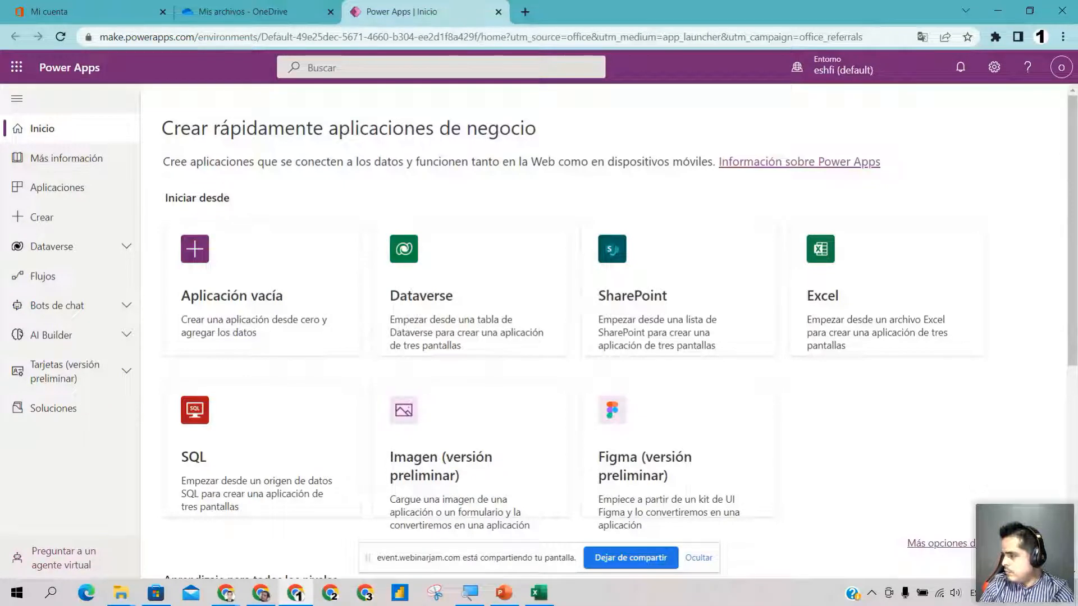
# Step: Review the main heading about creating business applications on the Power Apps home page
pyautogui.hotkey('alt', 'Tab')
pyautogui.hotkey('alt', 'Tab')
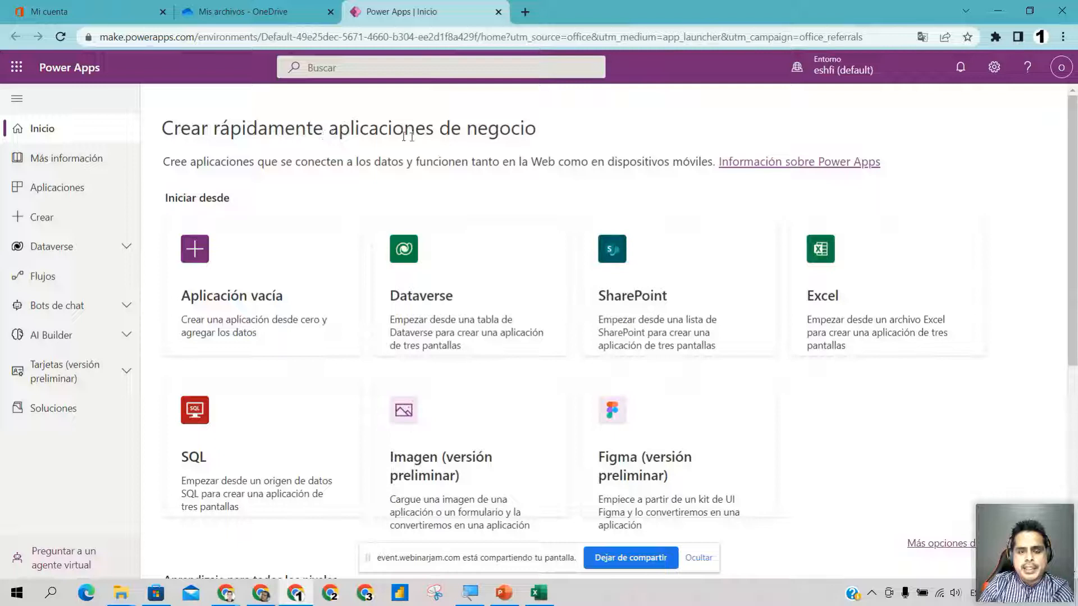
pyautogui.moveTo(534, 128); pyautogui.dragTo(159, 132)
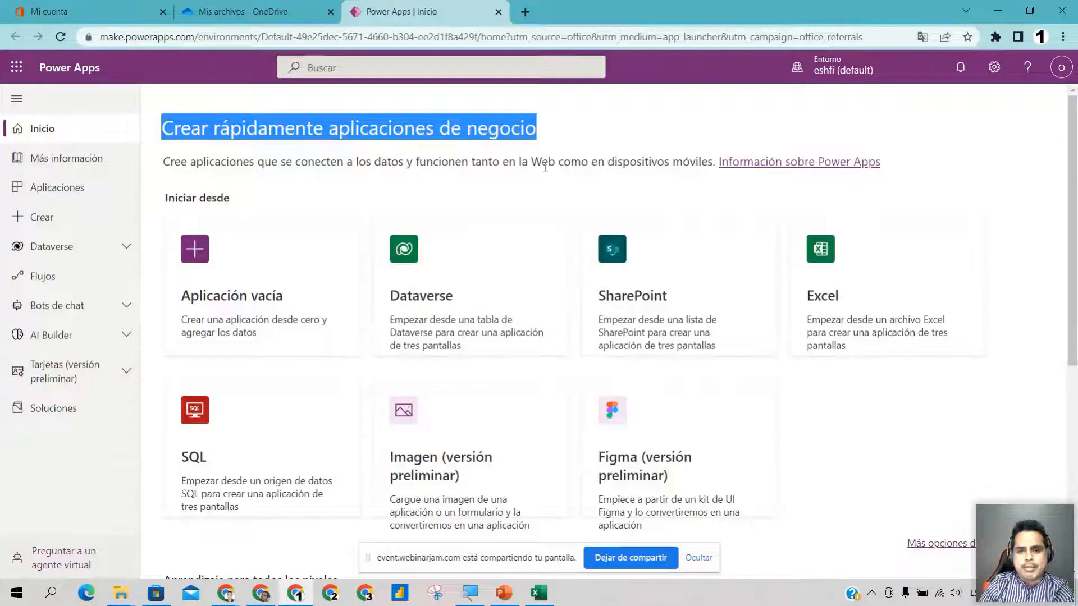
# Step: Examine the data source options for starting an app on the Power Apps home page
pyautogui.click(698, 185)
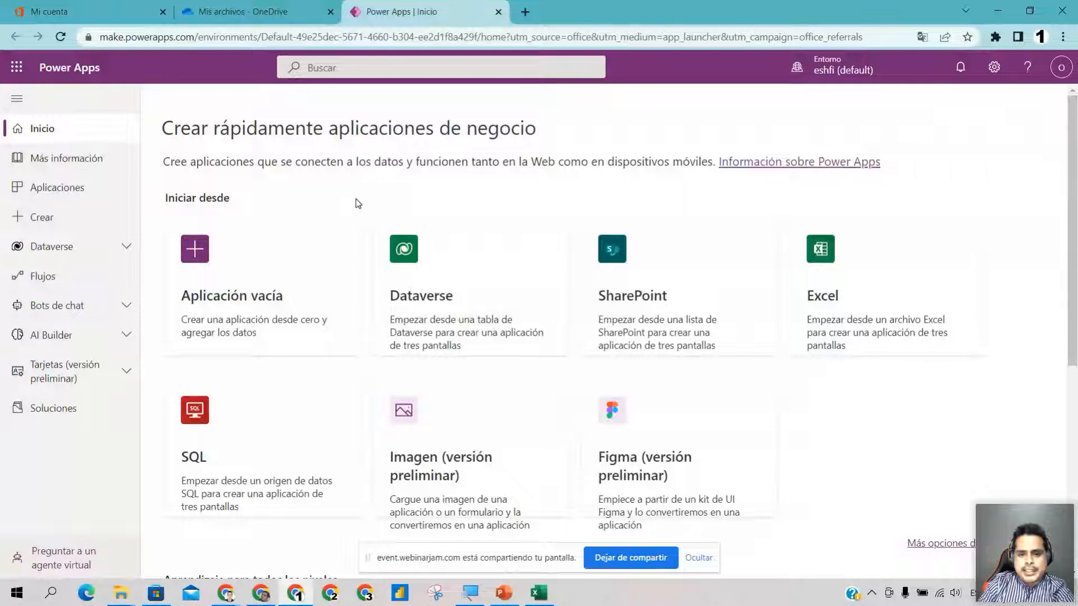
pyautogui.scroll(-1, 405, 251)
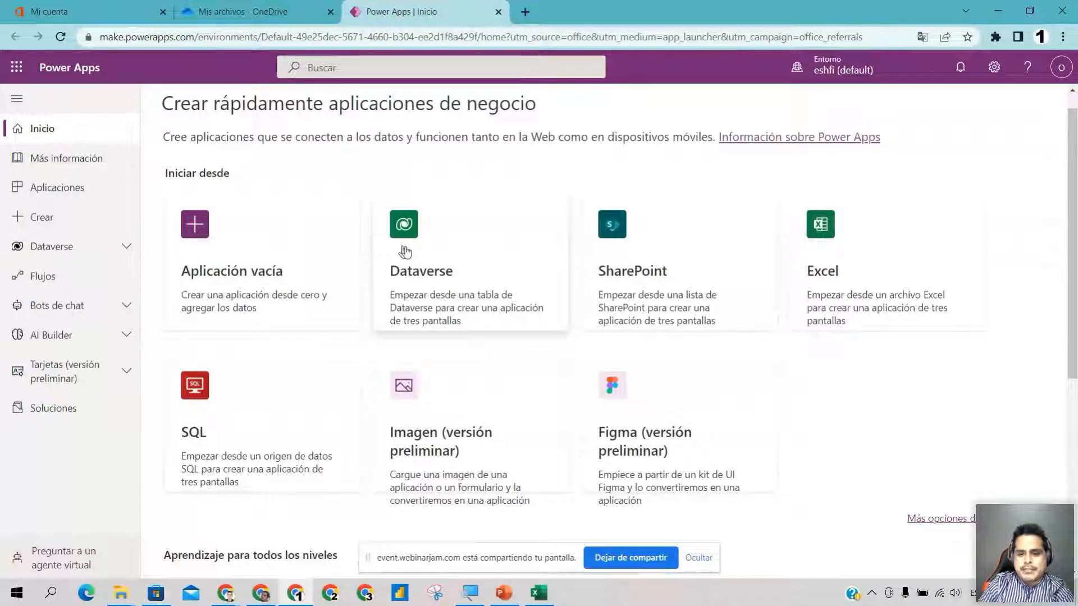
pyautogui.scroll(1, 404, 250)
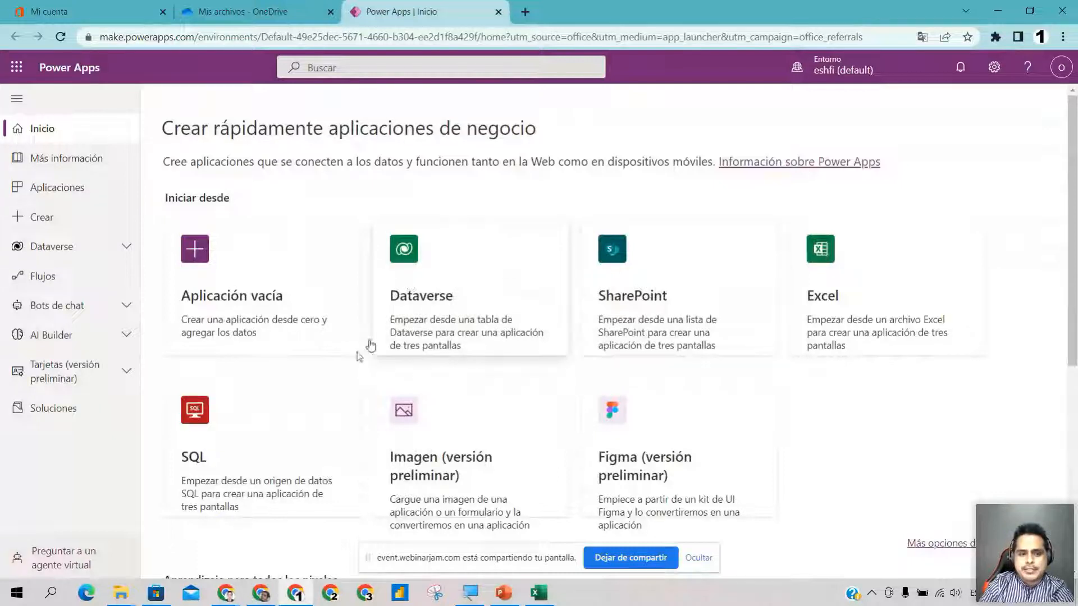
pyautogui.scroll(-1, 332, 444)
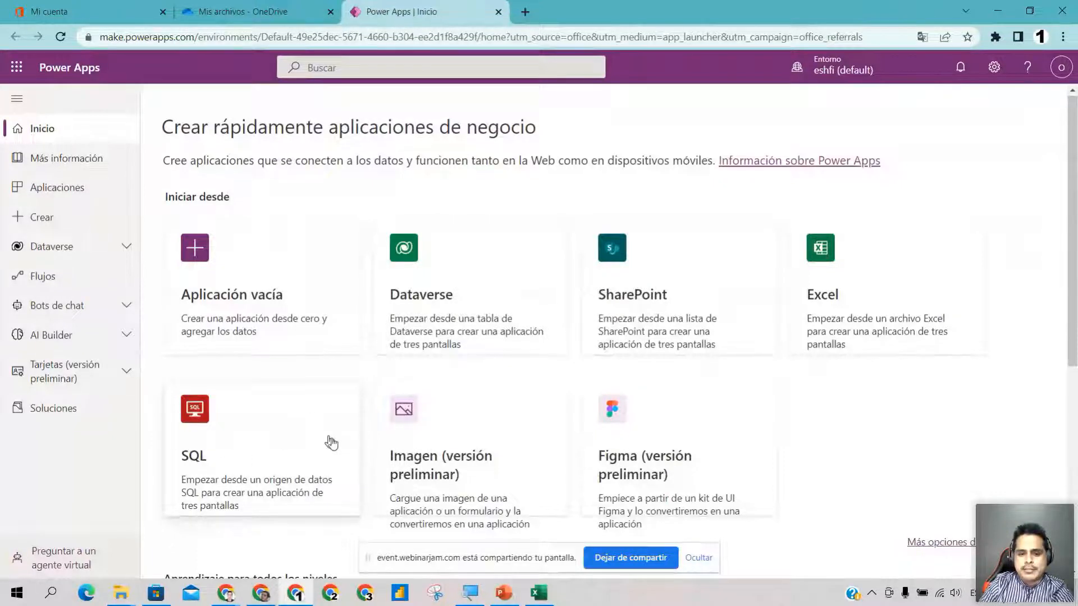
pyautogui.scroll(-2, 332, 444)
pyautogui.scroll(3, 608, 426)
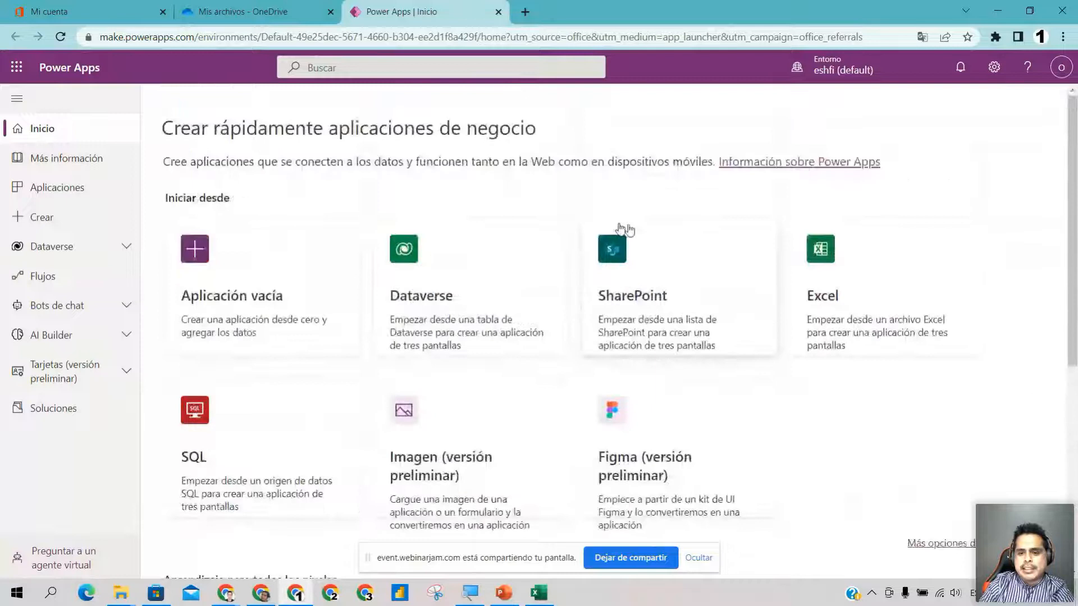
# Step: Check the Modelamiento.xlsx file in OneDrive and start a new Power Apps app from an Excel file
pyautogui.click(217, 4)
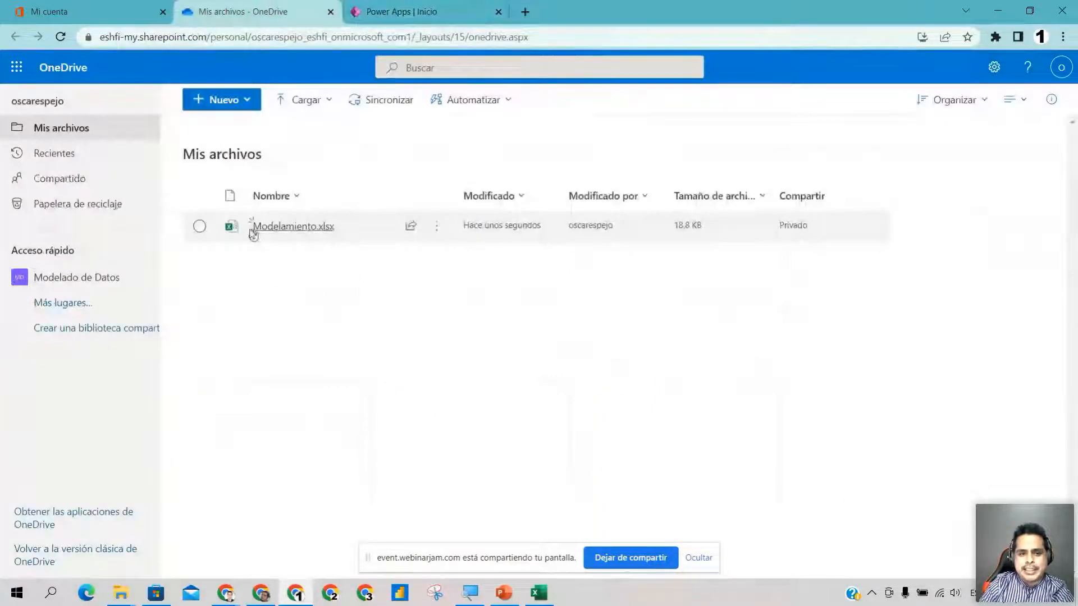
pyautogui.click(408, 8)
pyautogui.click(849, 268)
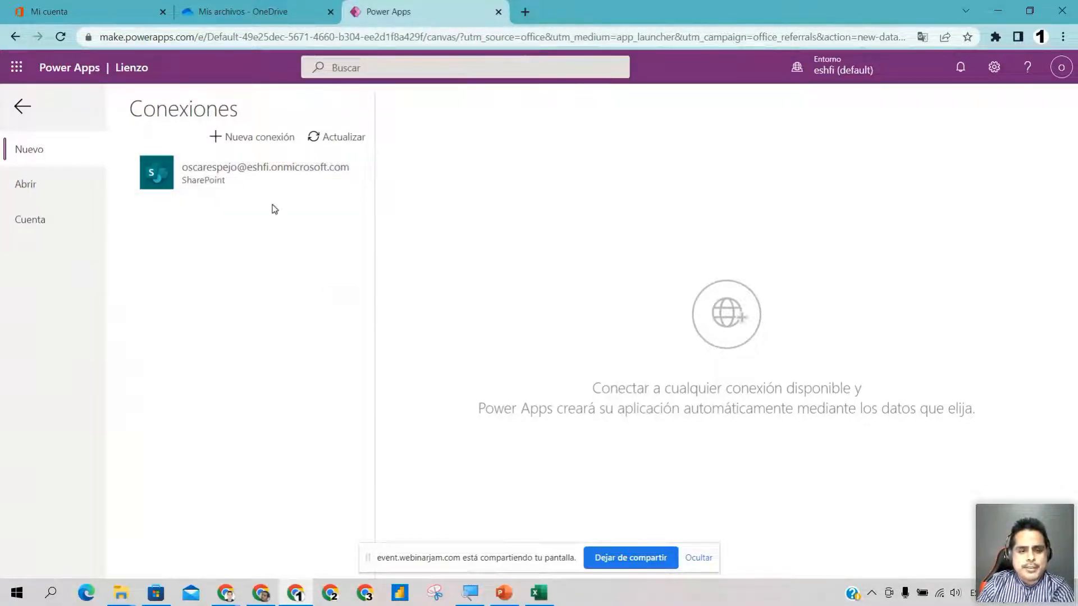
# Step: Start adding a new connection for the app so that the available cloud services are listed
pyautogui.click(255, 12)
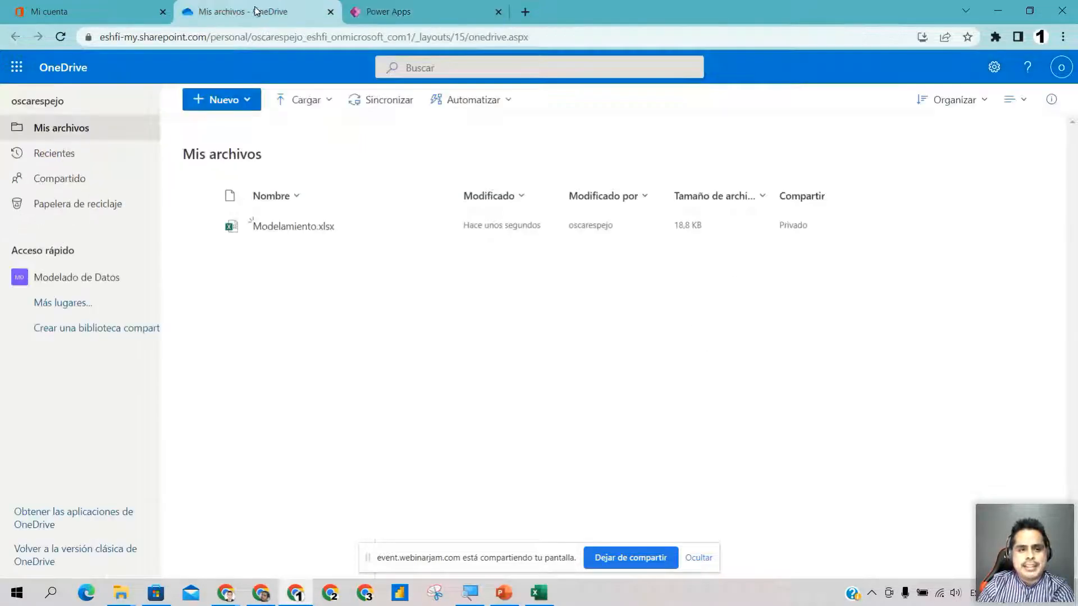
pyautogui.click(17, 67)
pyautogui.click(474, 7)
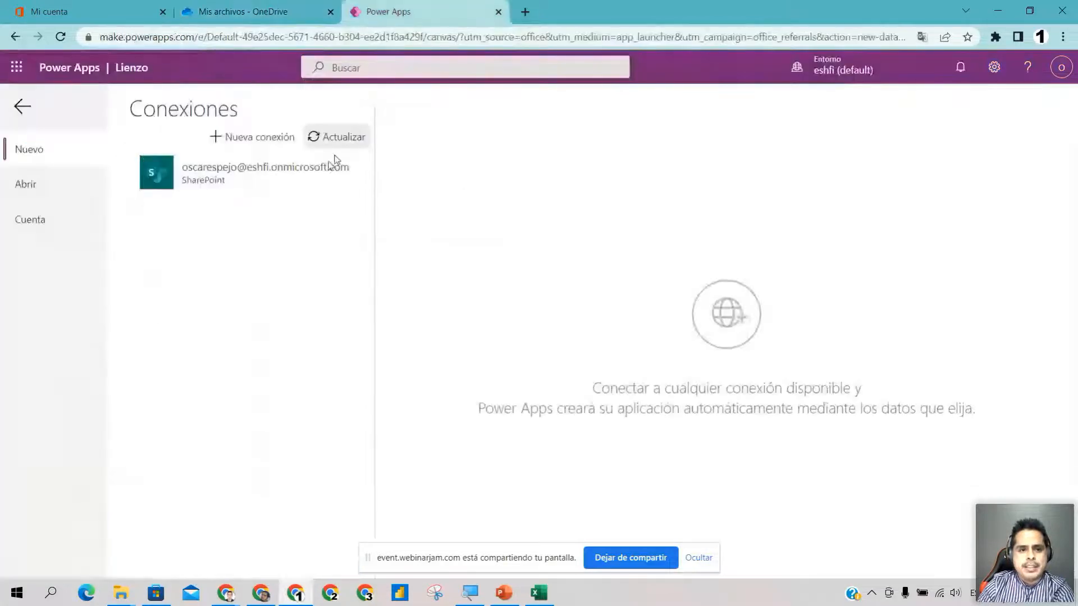
pyautogui.click(245, 142)
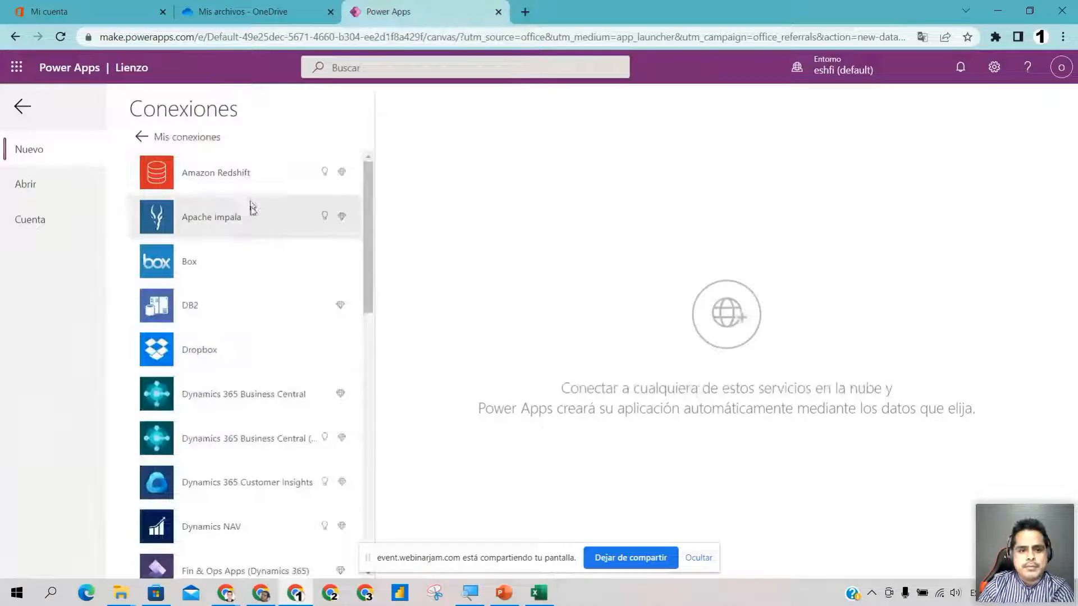
# Step: Magnify the screen to 200% and examine the available connectors and their diamond markers, then restore the 100% view
pyautogui.click(471, 592)
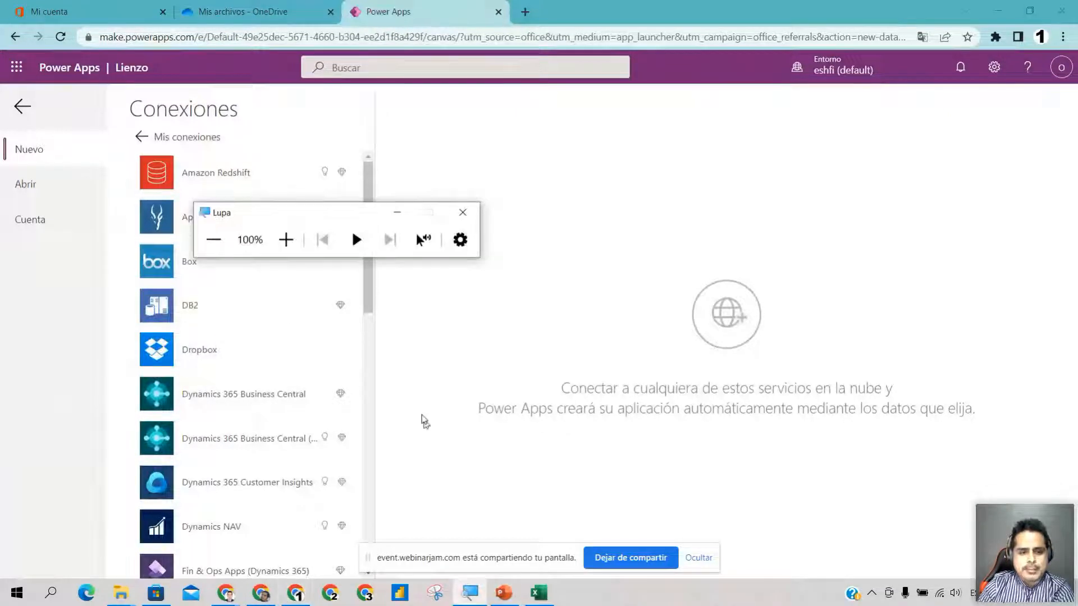
pyautogui.click(281, 232)
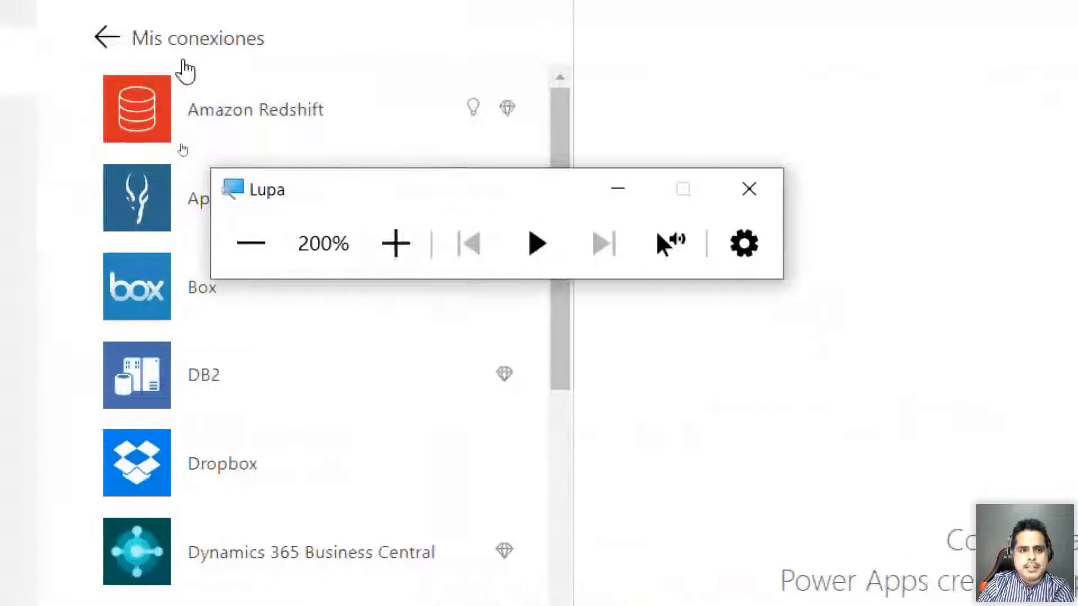
pyautogui.moveTo(362, 194); pyautogui.dragTo(816, 234)
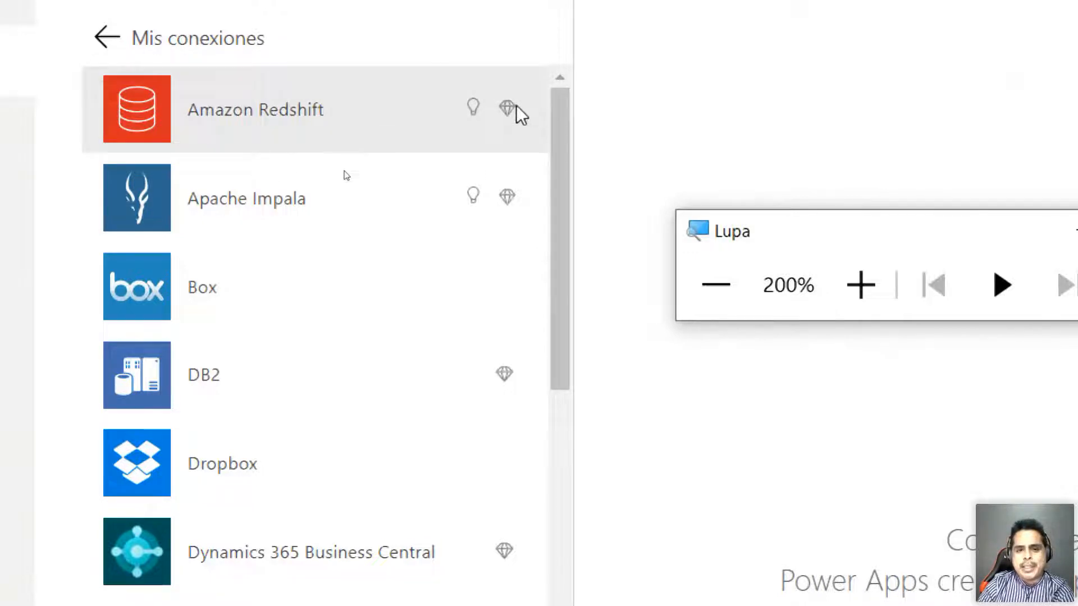
pyautogui.moveTo(515, 120)
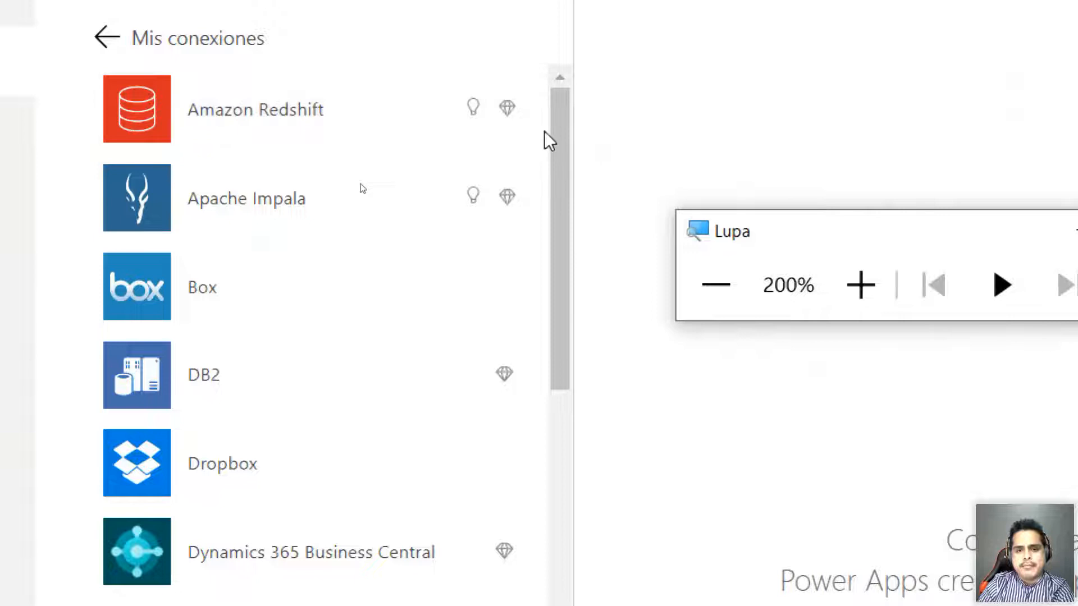
pyautogui.click(554, 129)
pyautogui.moveTo(554, 129); pyautogui.dragTo(534, 399)
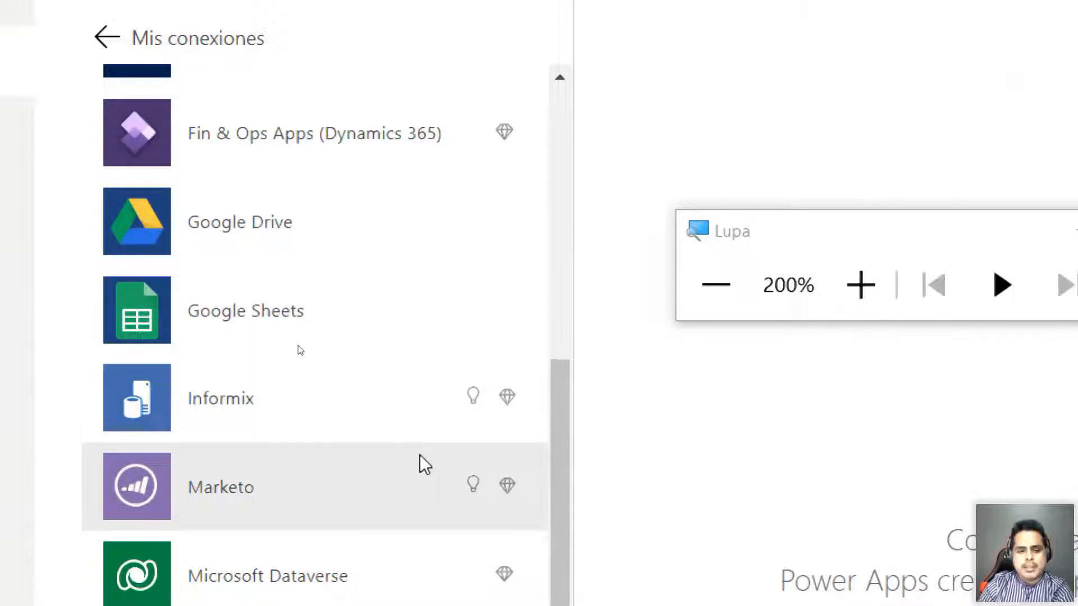
pyautogui.scroll(-2, 419, 455)
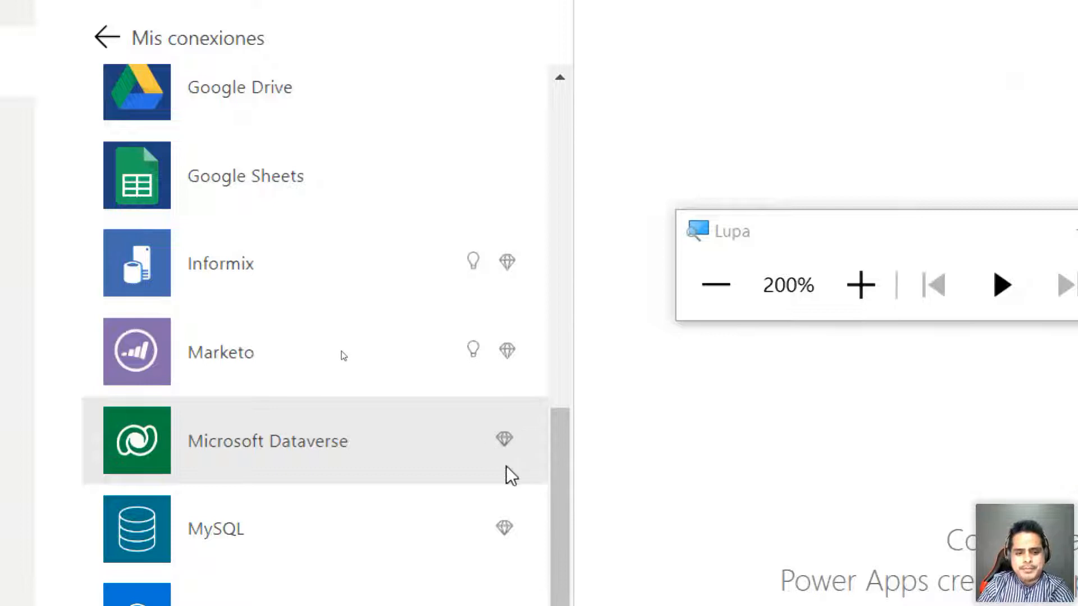
pyautogui.scroll(-3, 506, 466)
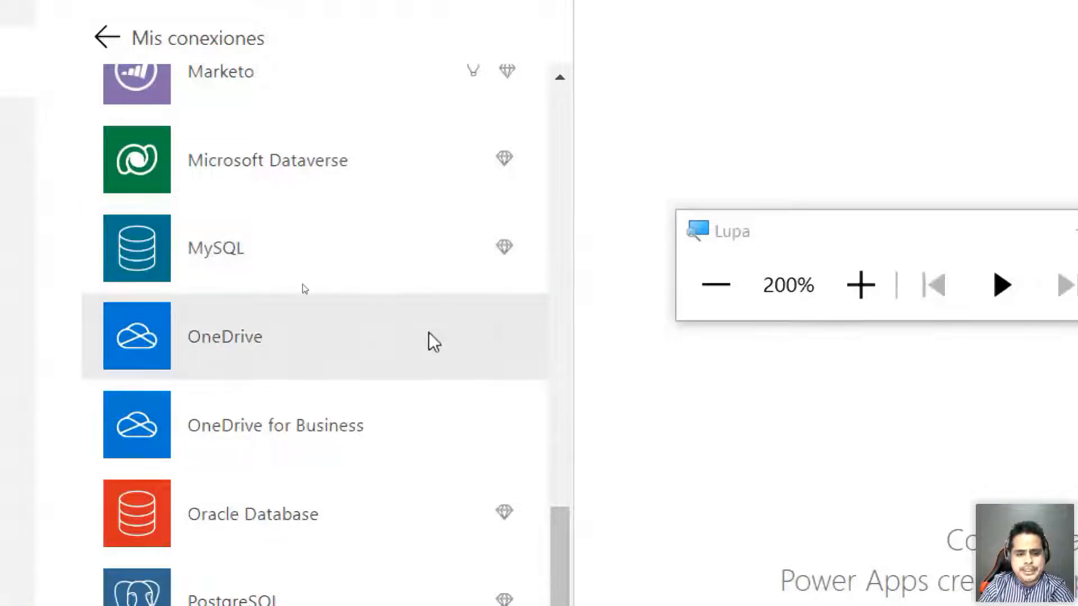
pyautogui.scroll(-5, 429, 332)
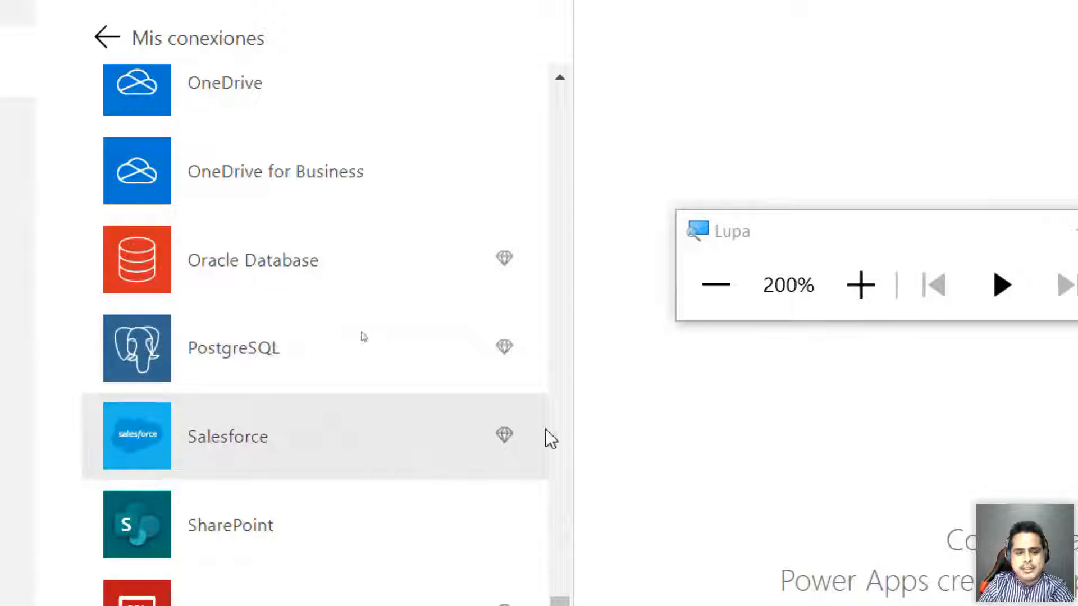
pyautogui.scroll(5, 533, 387)
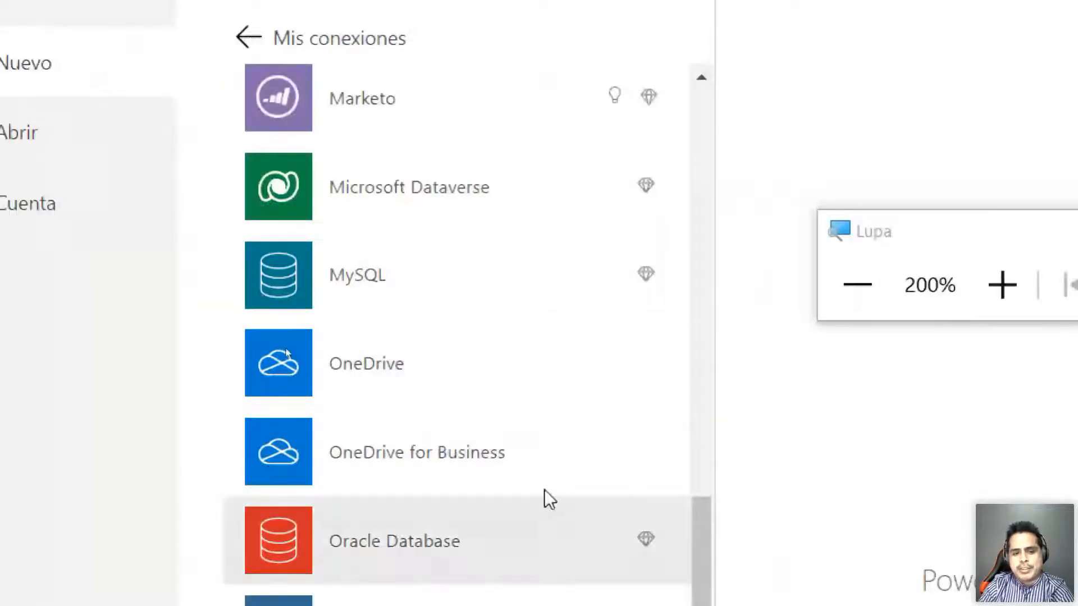
pyautogui.scroll(-5, 470, 418)
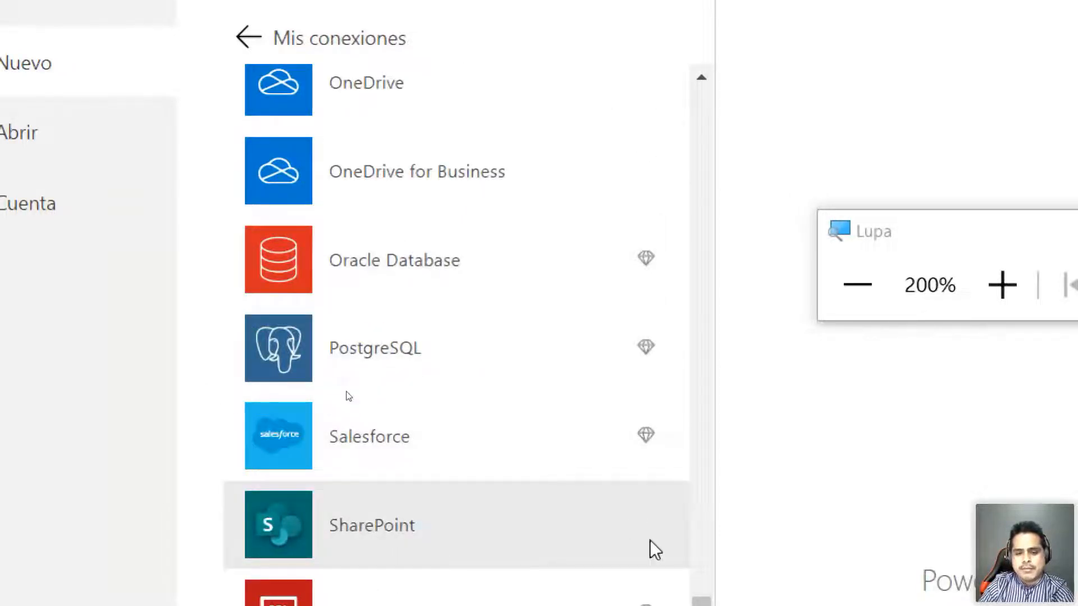
pyautogui.click(857, 284)
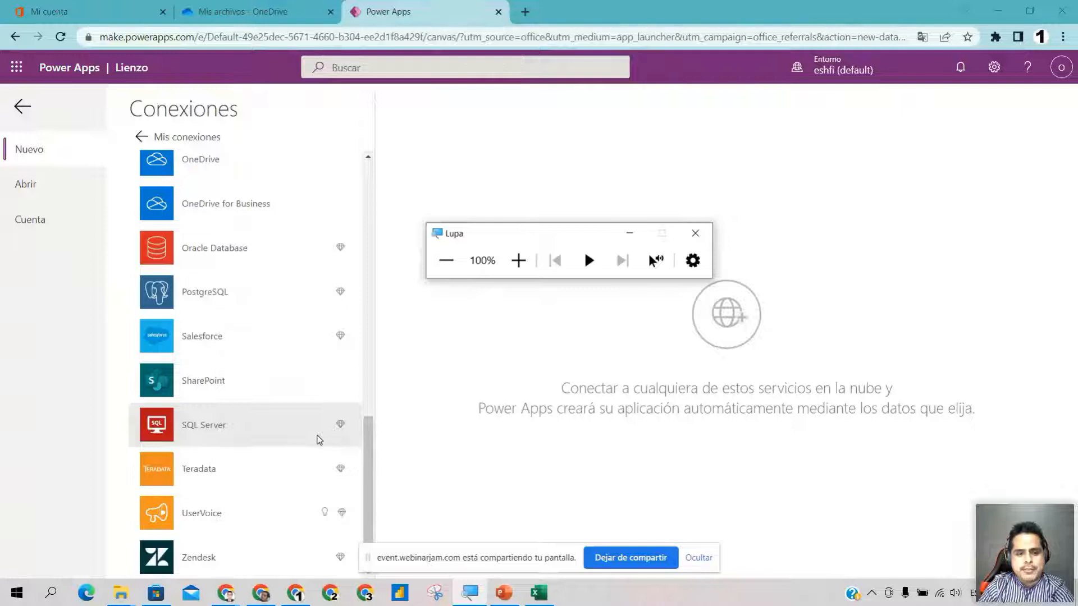
# Step: Create a OneDrive for Business connection for the app
pyautogui.scroll(10, 296, 418)
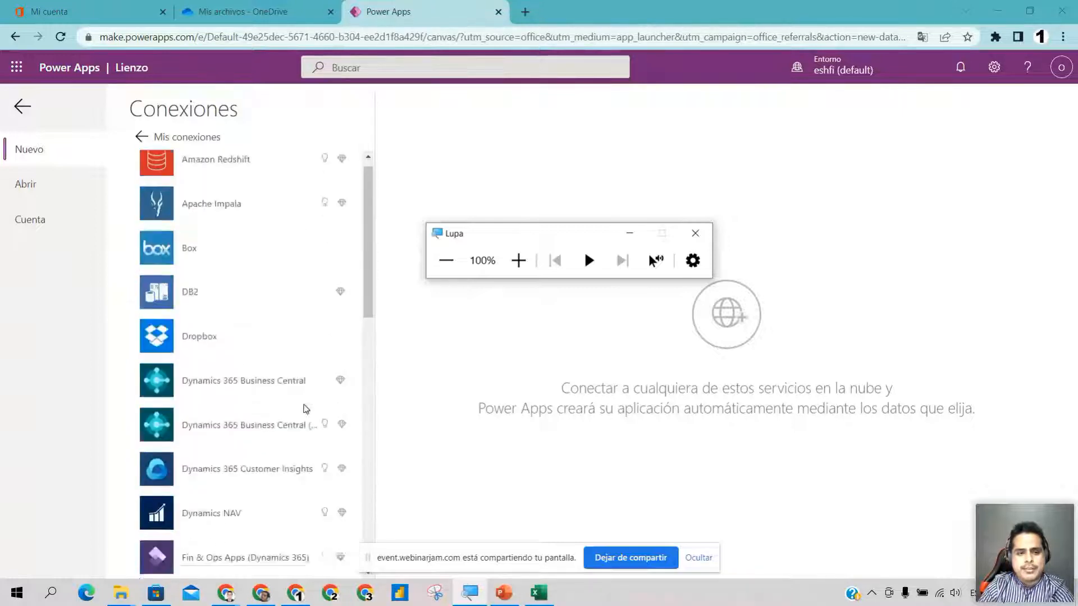
pyautogui.scroll(1, 306, 408)
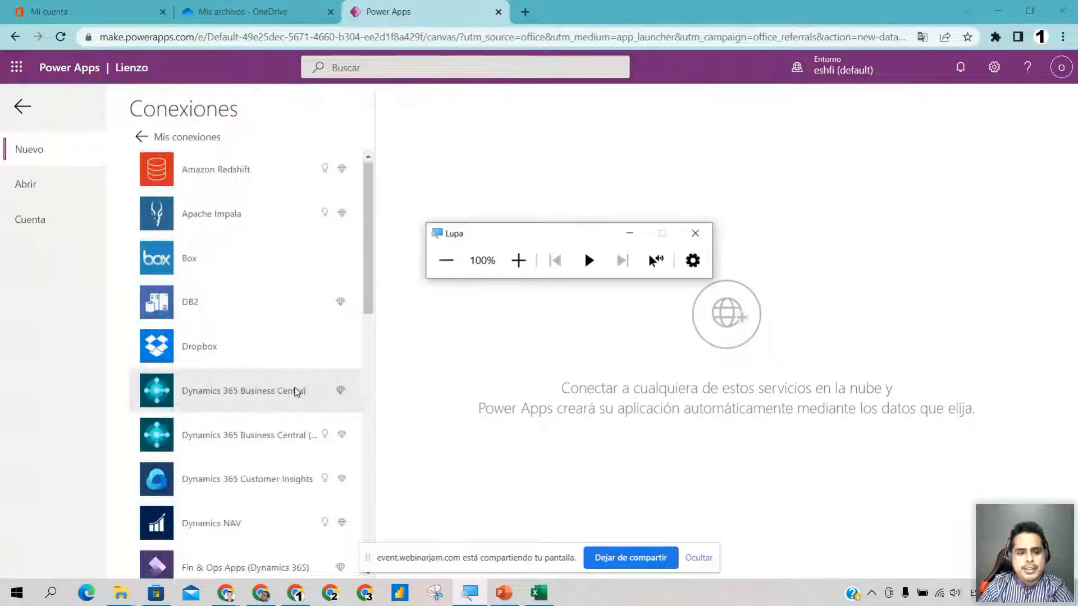
pyautogui.scroll(-6, 296, 391)
pyautogui.scroll(-3, 296, 392)
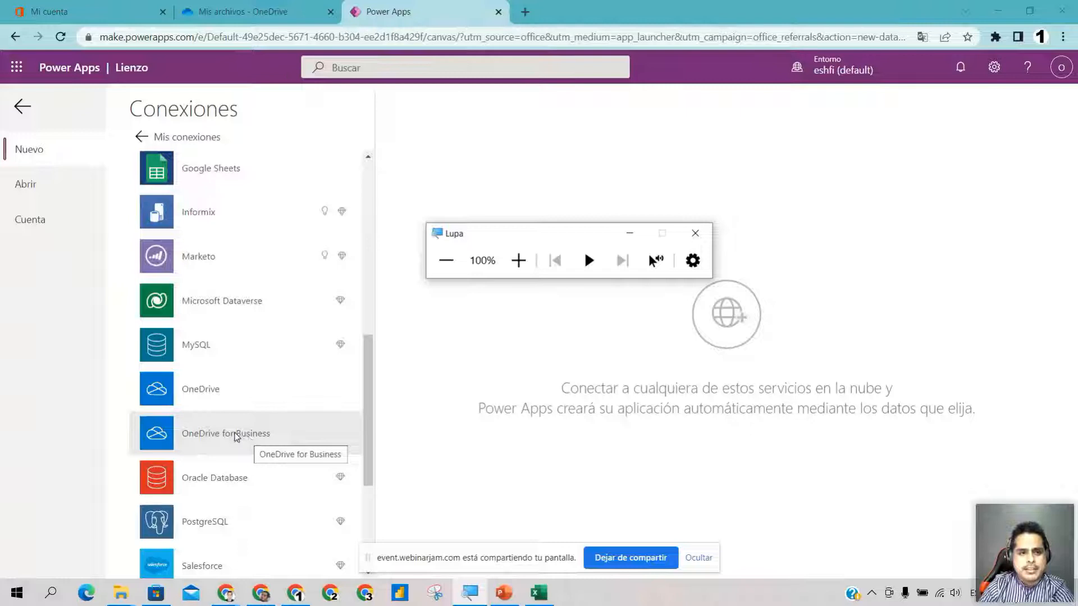
pyautogui.click(233, 14)
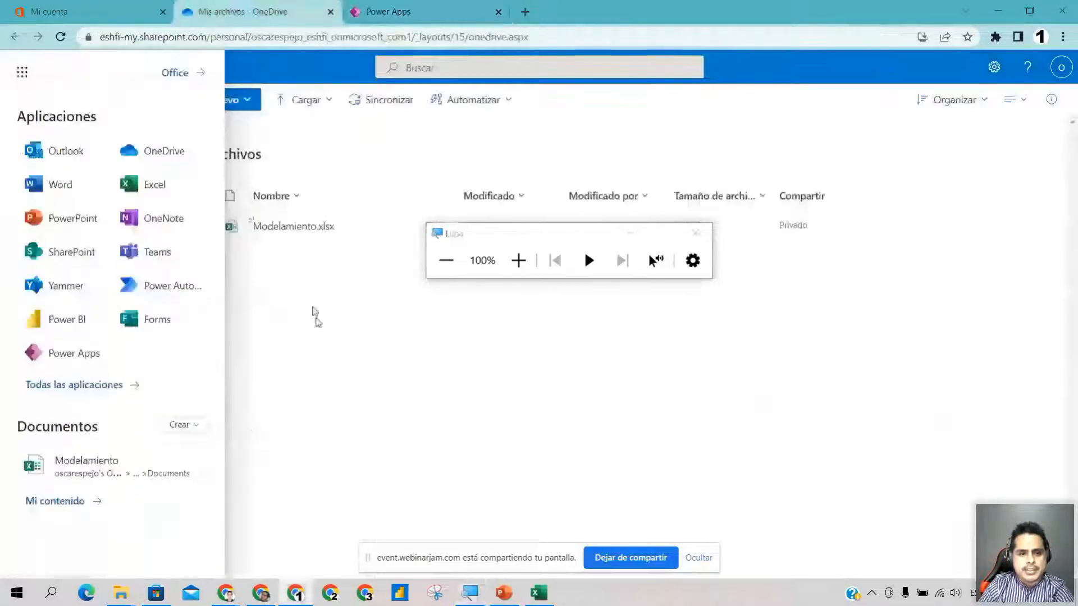
pyautogui.click(385, 5)
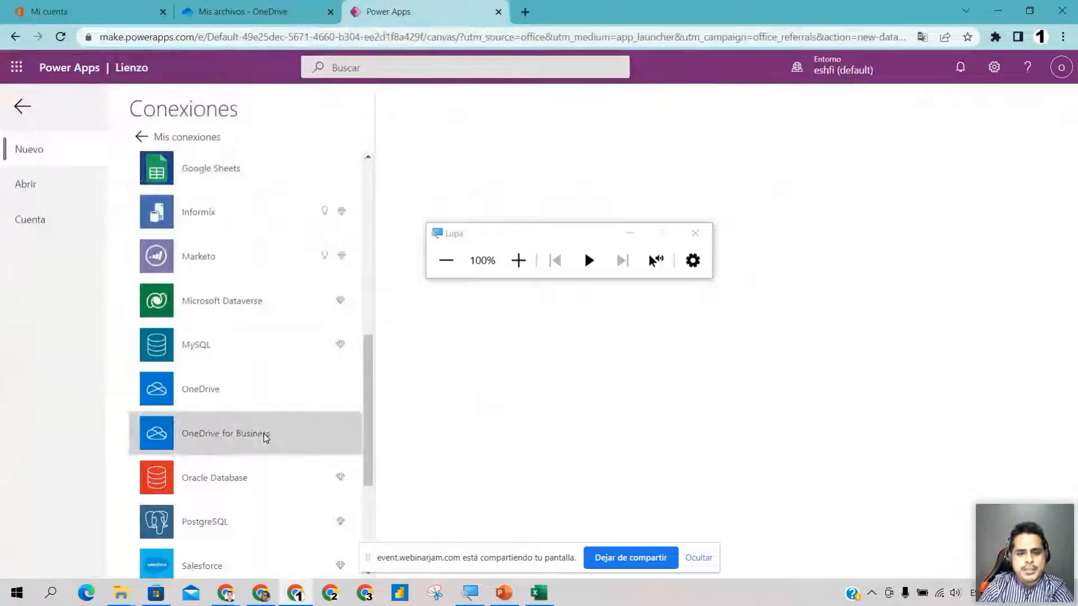
pyautogui.click(629, 233)
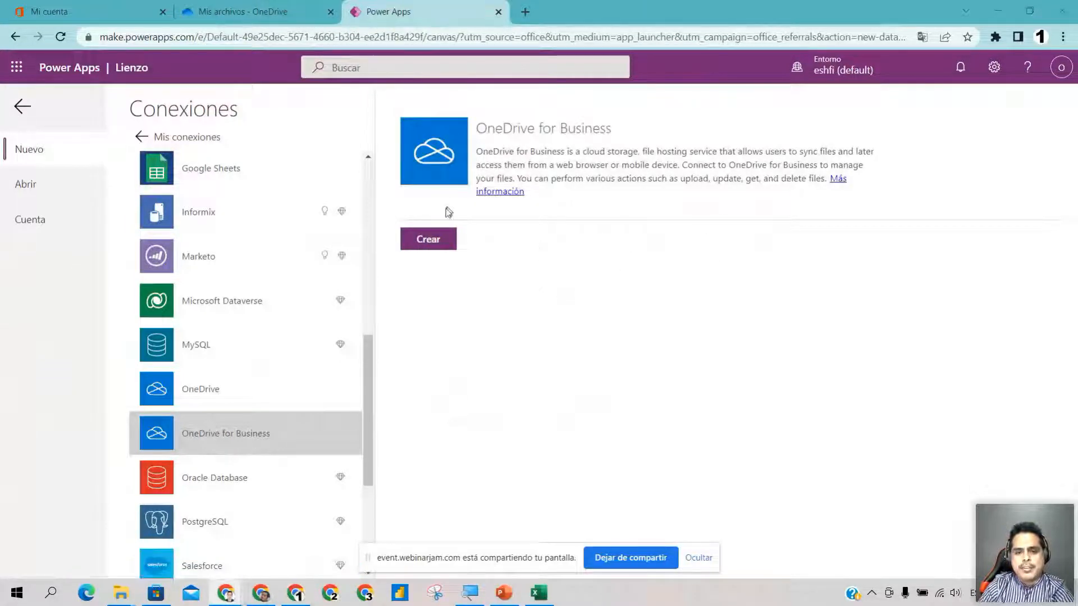
pyautogui.click(429, 243)
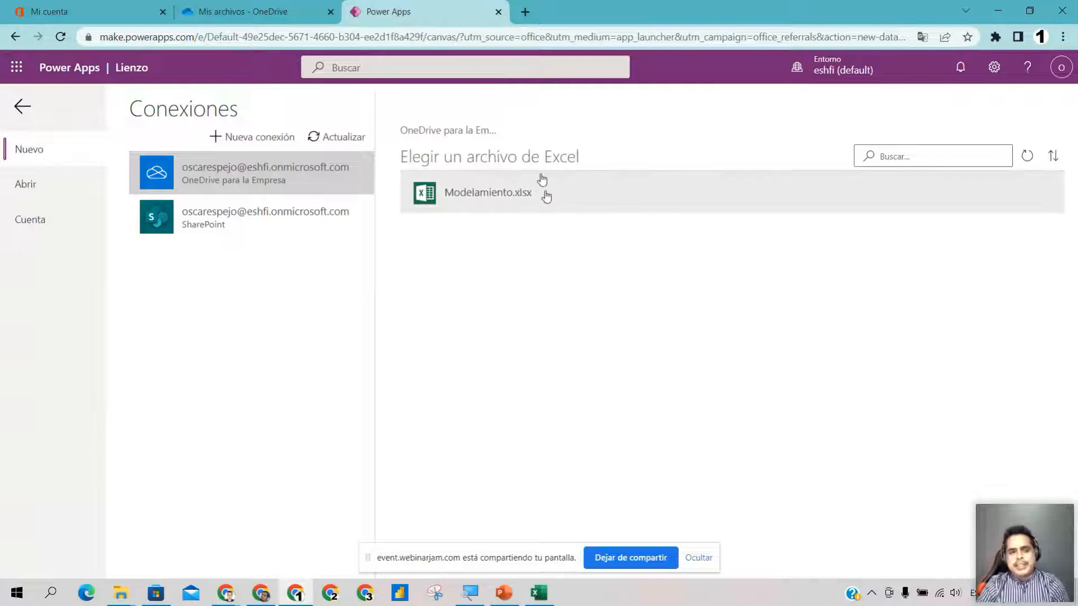
# Step: Compare the connection's file list with OneDrive and choose Modelamiento.xlsx as the app's Excel file
pyautogui.click(245, 5)
pyautogui.click(462, 414)
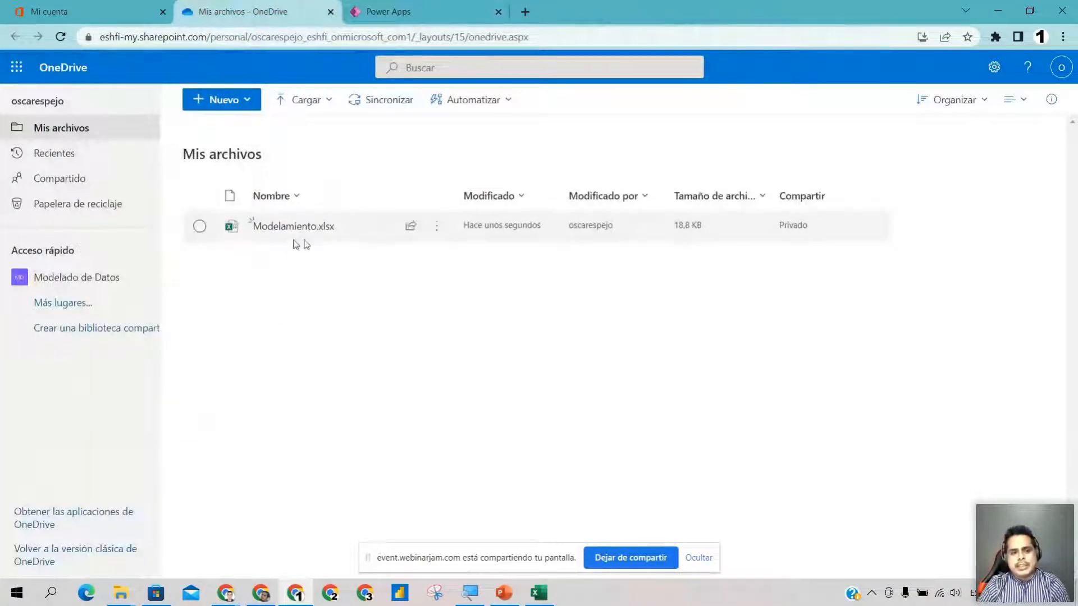
pyautogui.click(427, 8)
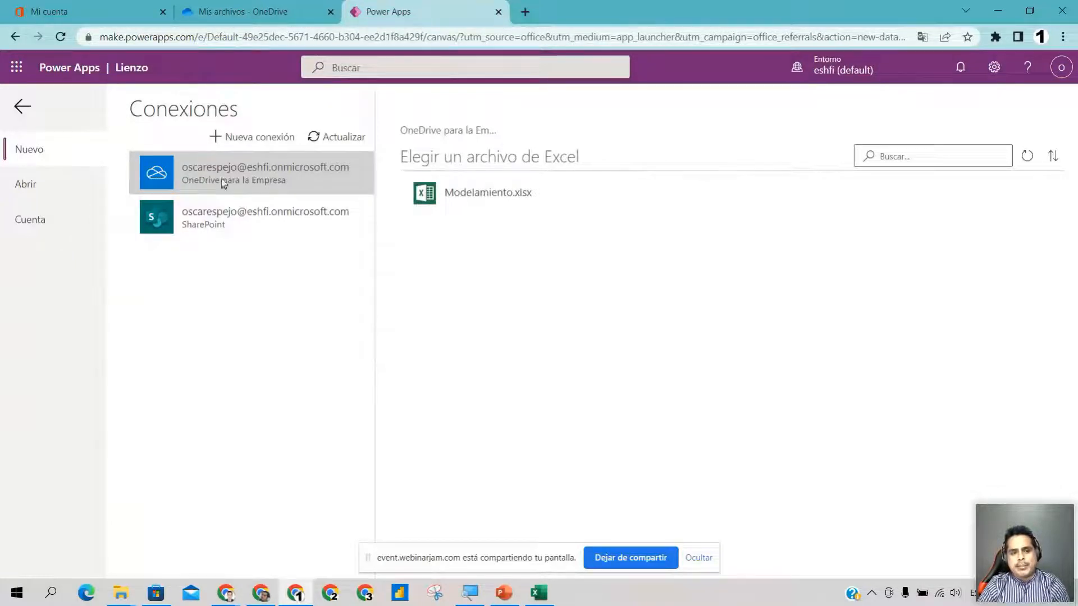
pyautogui.click(483, 203)
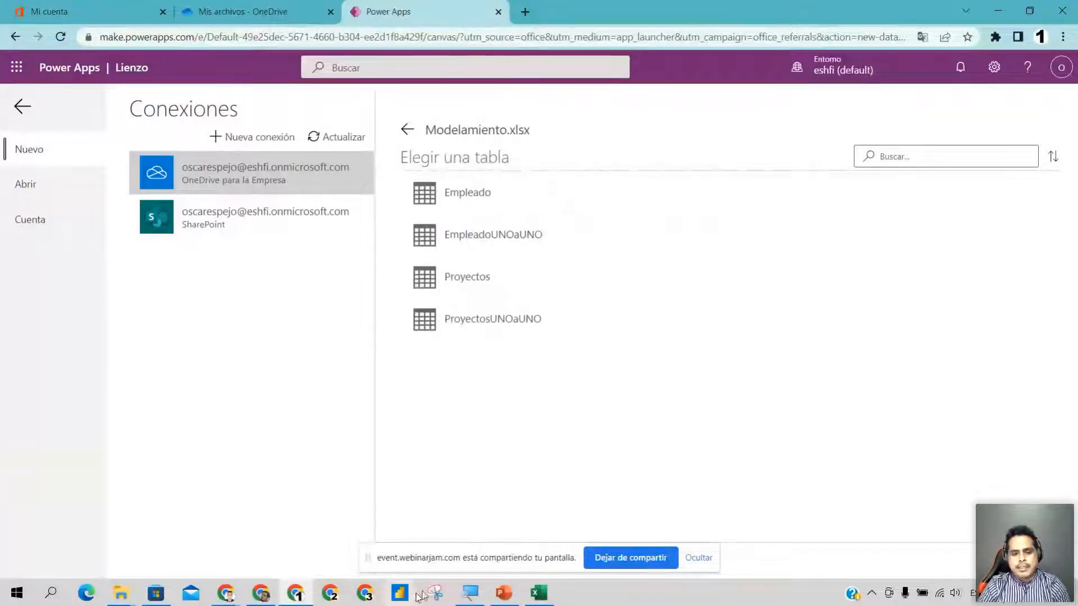
# Step: Check the source workbook in OneDrive against the tables offered for Modelamiento.xlsx in Power Apps
pyautogui.click(552, 597)
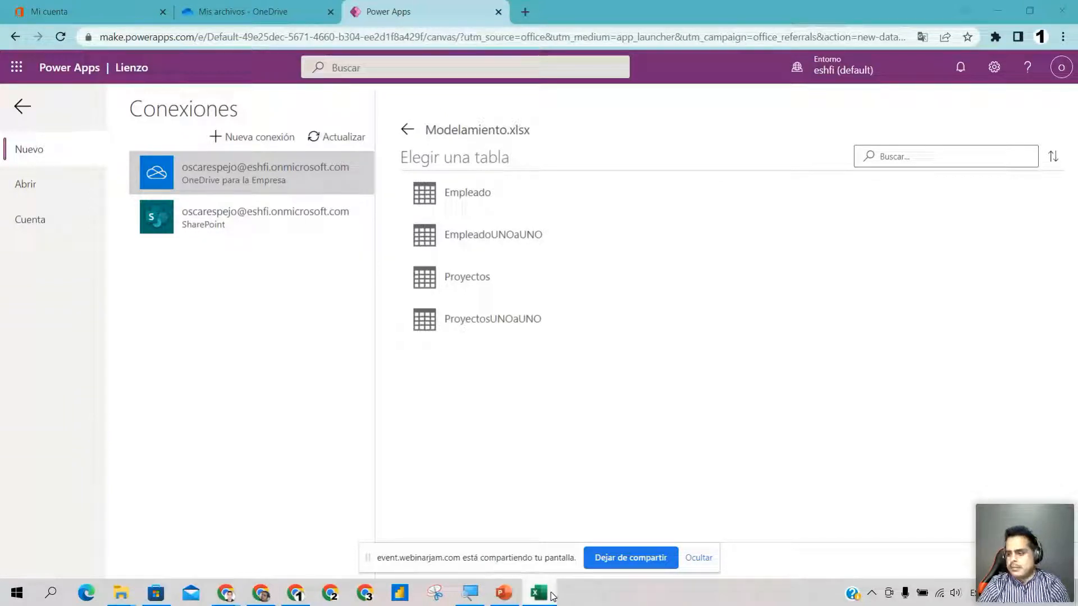
pyautogui.click(551, 596)
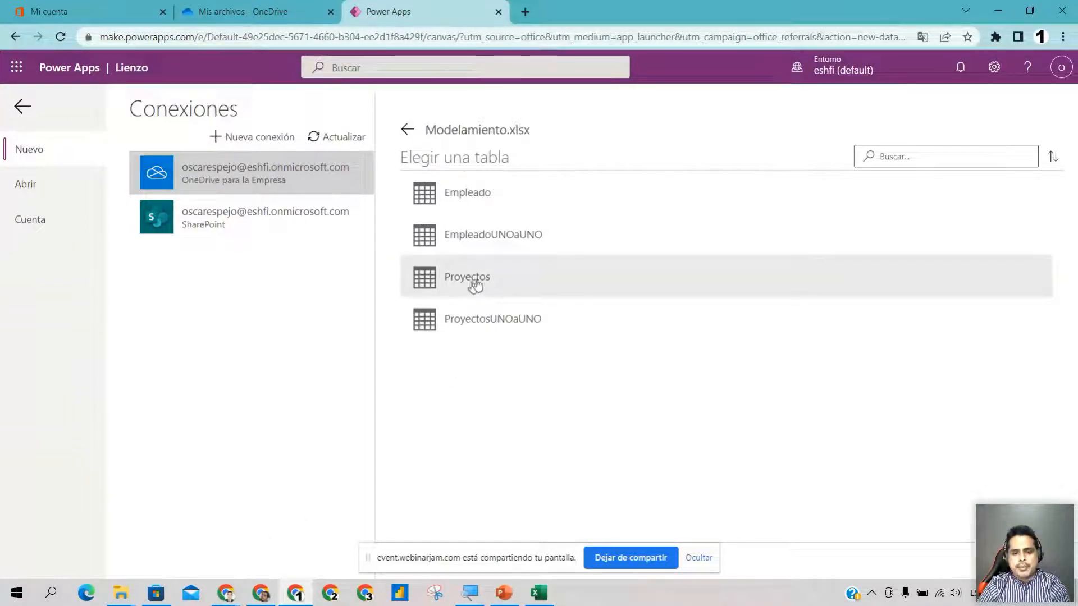
pyautogui.click(263, 6)
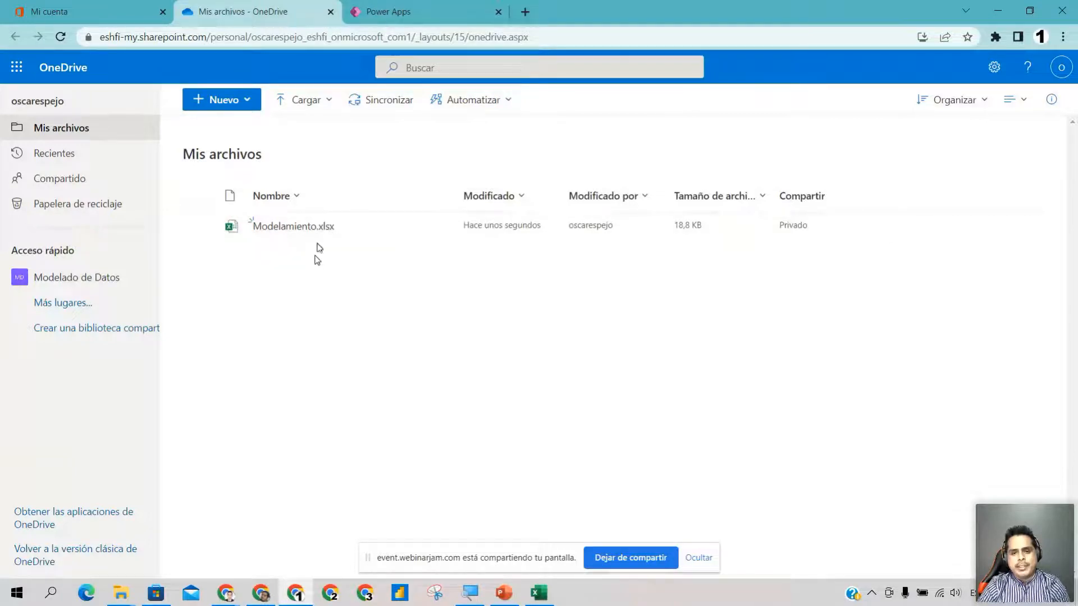
pyautogui.click(420, 7)
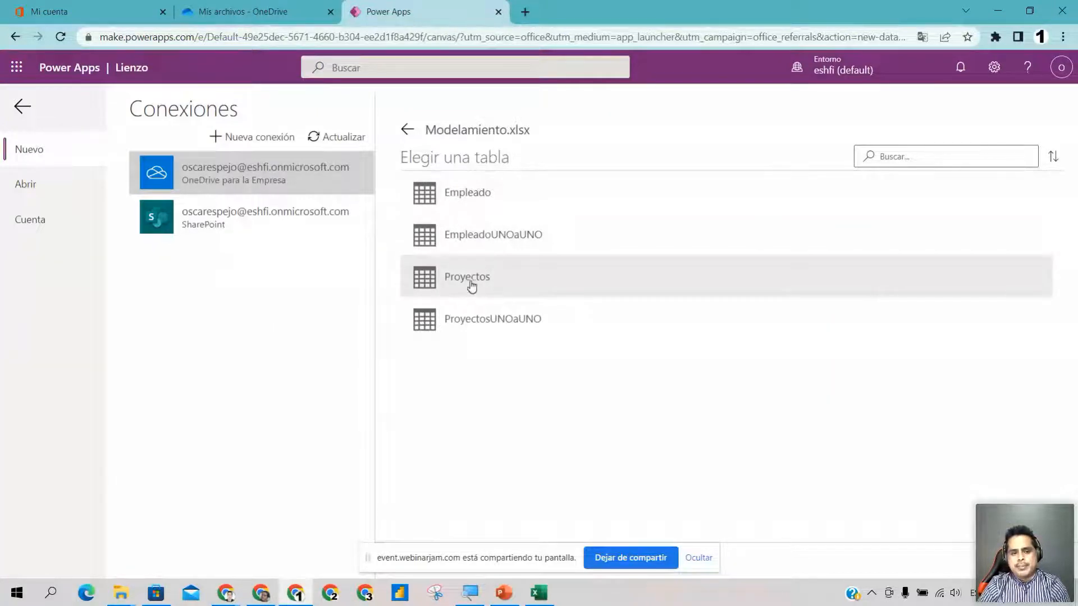
# Step: Generate the app from the Proyectos table, skip the welcome dialog and examine the generated browse screen magnified
pyautogui.click(470, 283)
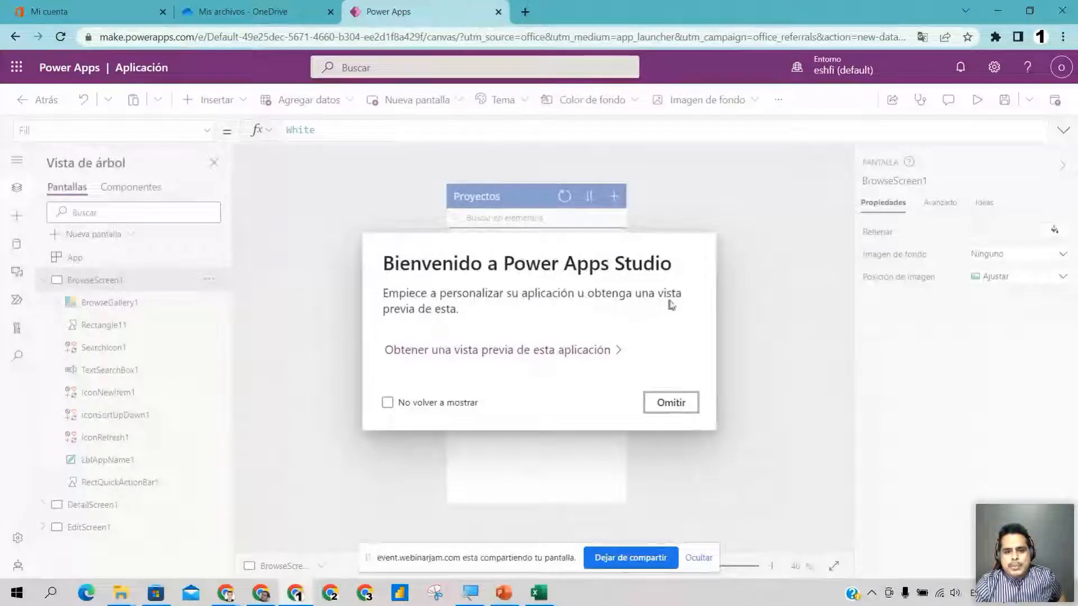
pyautogui.click(683, 408)
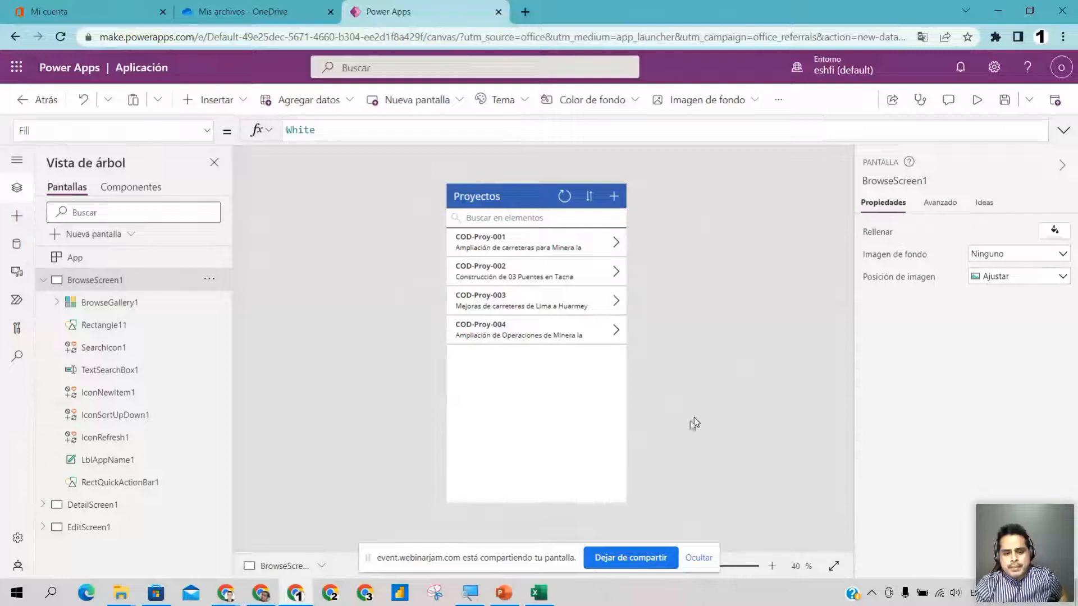
pyautogui.click(478, 603)
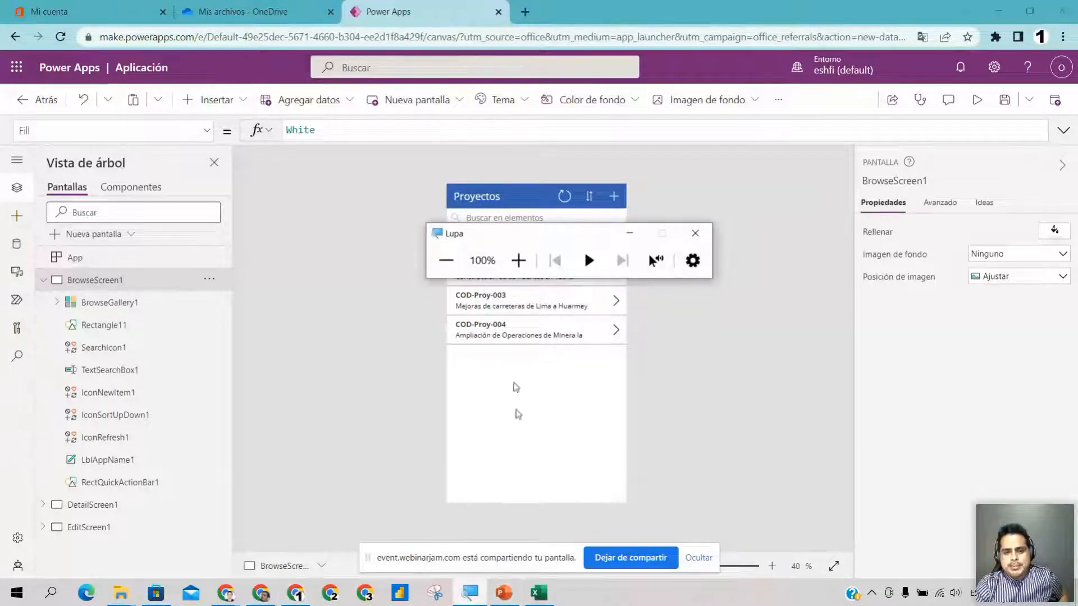
pyautogui.click(517, 260)
pyautogui.moveTo(559, 209); pyautogui.dragTo(1008, 226)
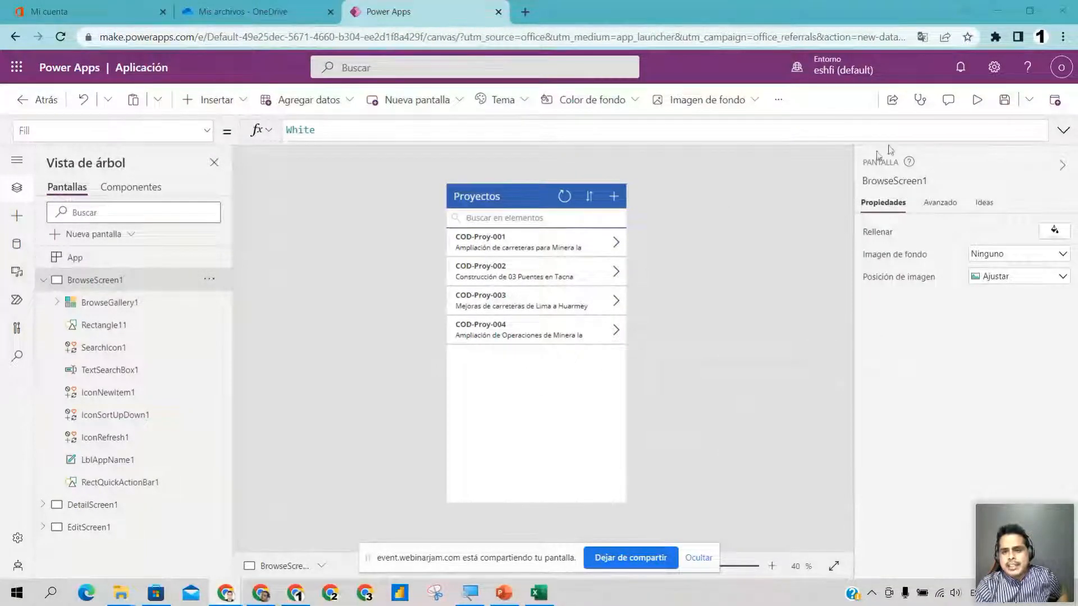
# Step: Save the app under the name MiPrimerApp_CPC, magnifying the screen for the save and restoring the 100% view
pyautogui.click(484, 590)
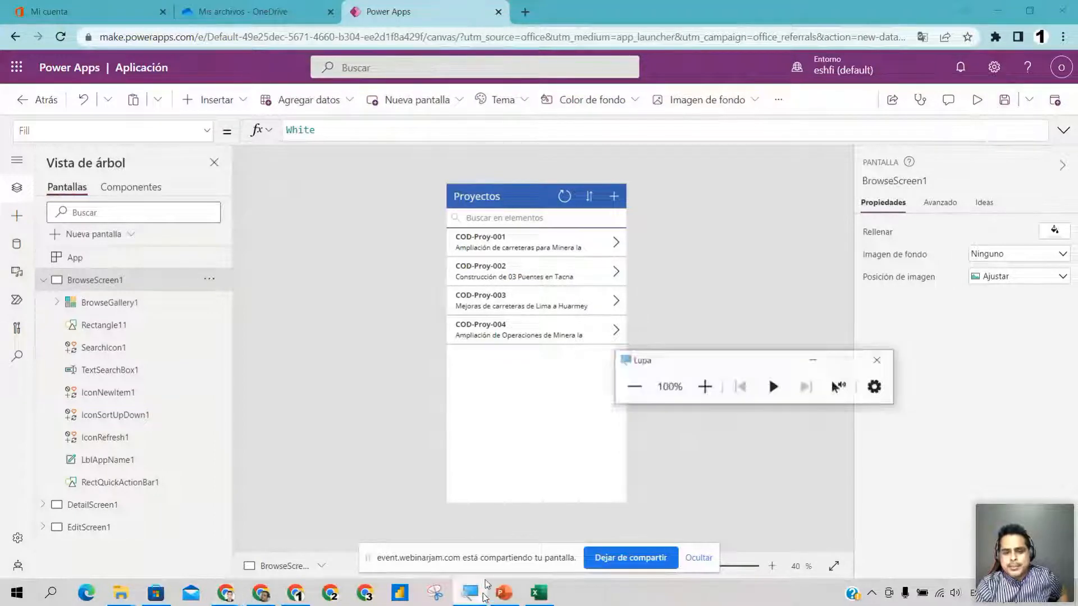
pyautogui.click(712, 379)
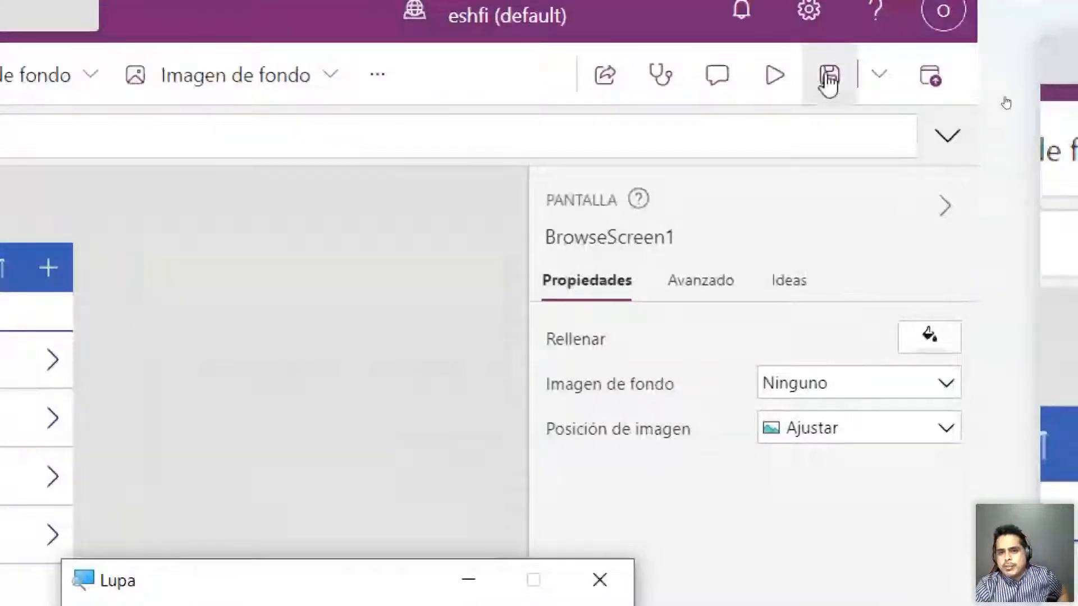
pyautogui.click(830, 76)
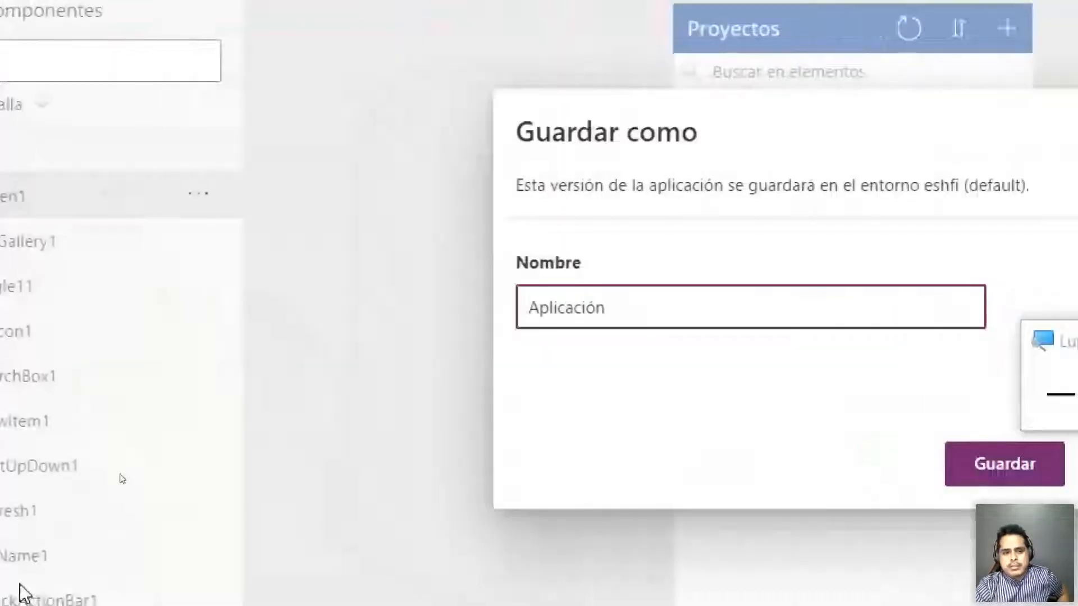
pyautogui.moveTo(669, 298); pyautogui.dragTo(383, 291)
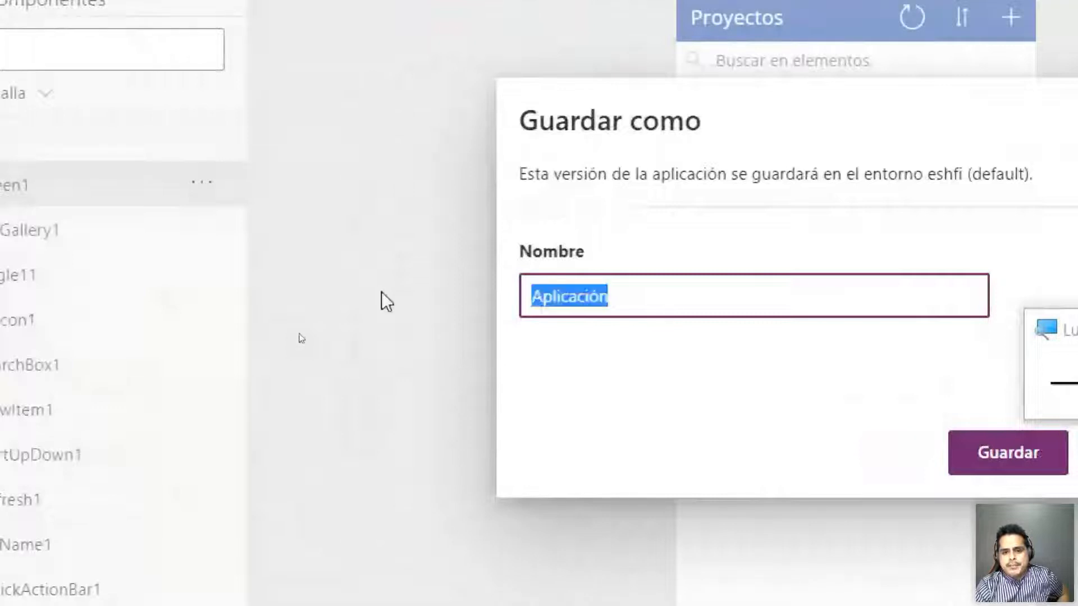
pyautogui.write('Mi')
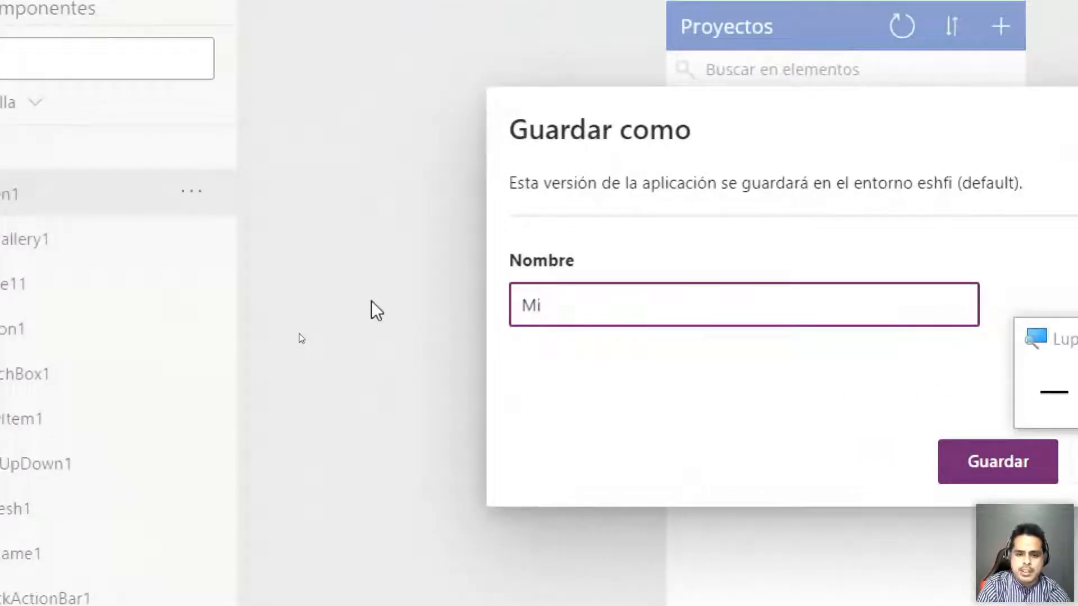
pyautogui.write('Primer')
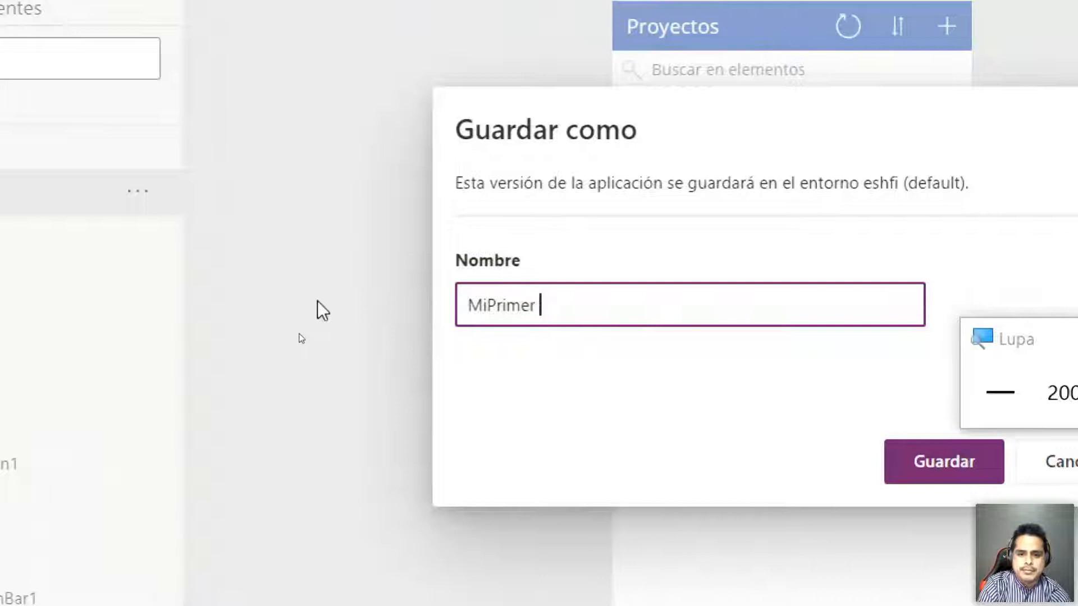
pyautogui.press('BackSpace')
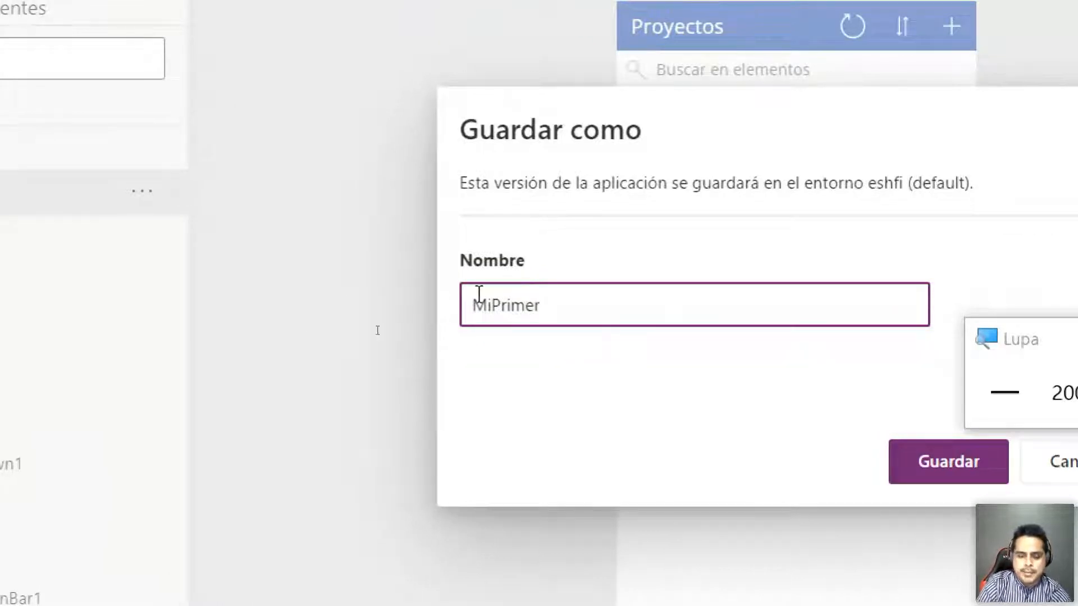
pyautogui.write('App')
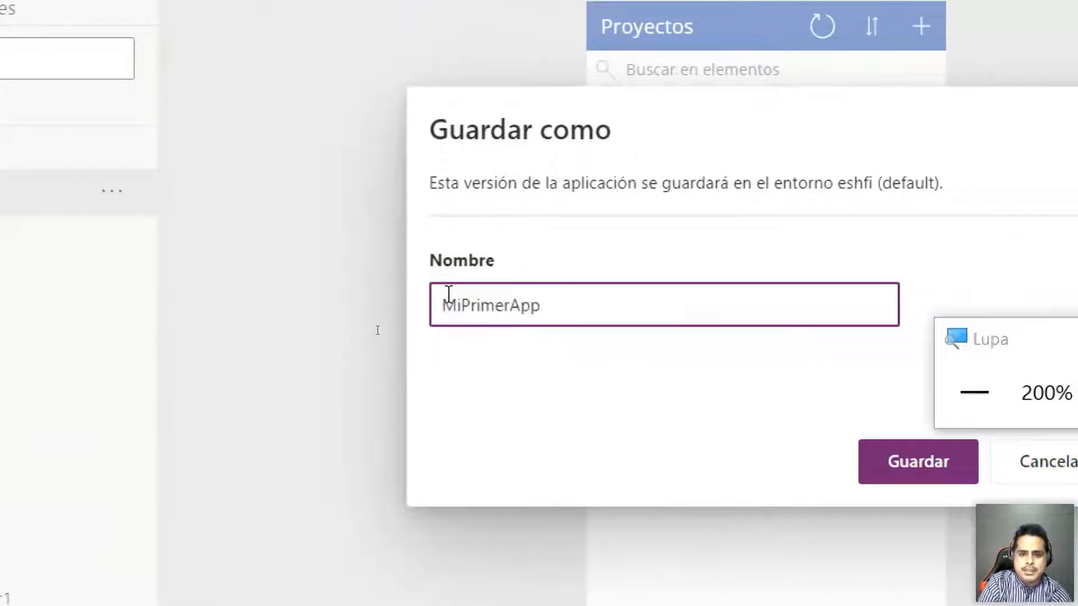
pyautogui.write('_CPC')
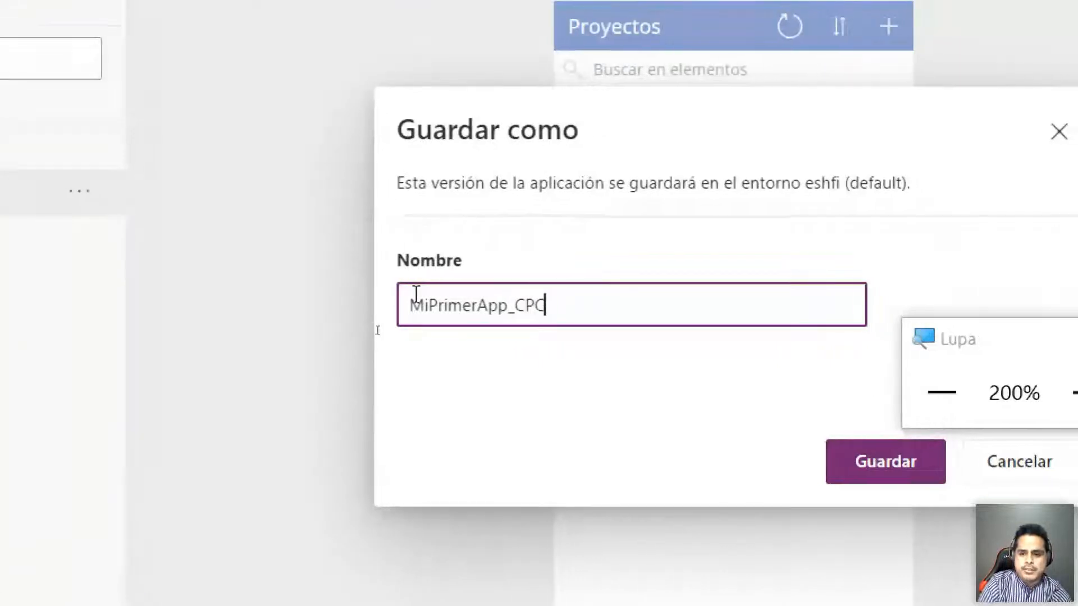
pyautogui.click(852, 474)
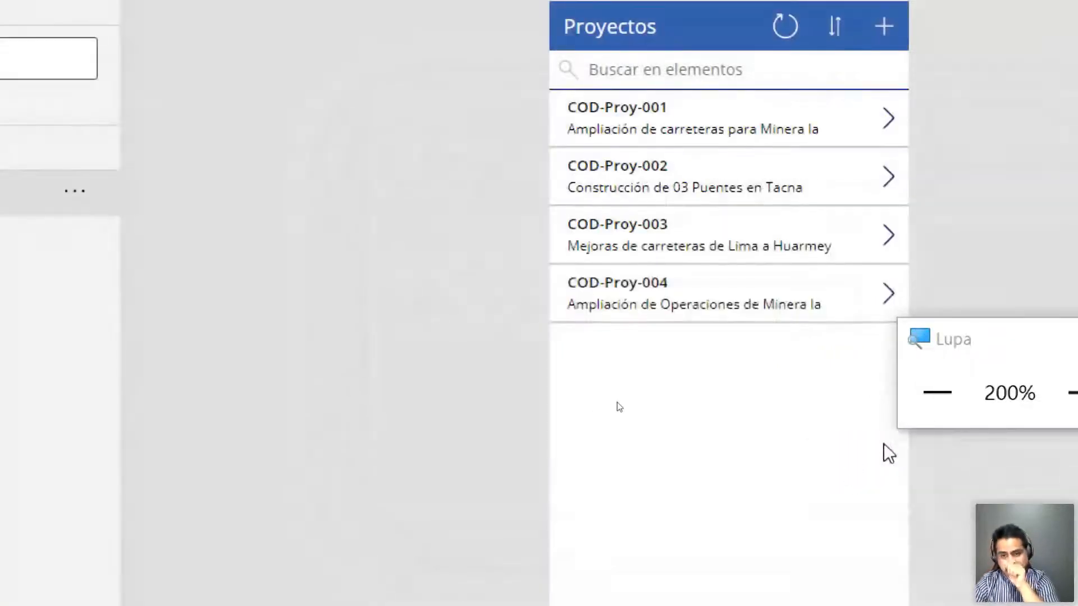
pyautogui.click(936, 393)
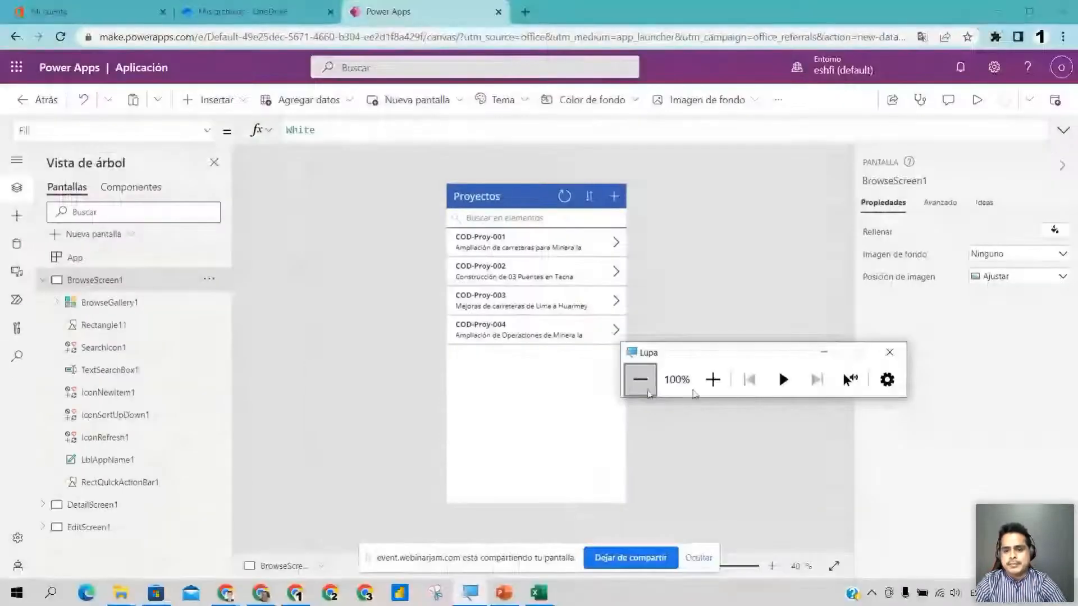
pyautogui.click(823, 353)
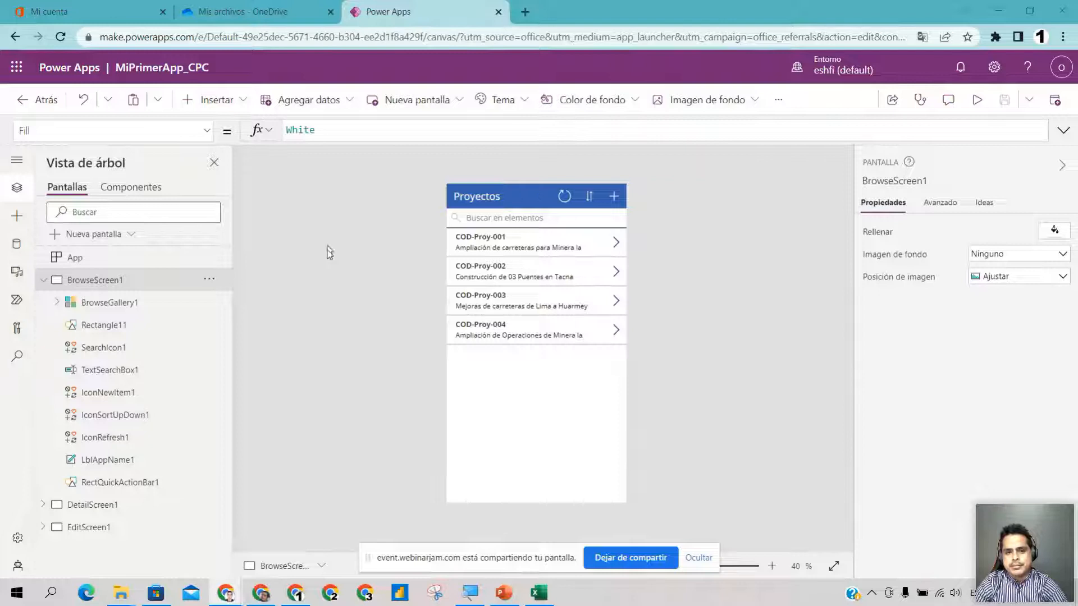
# Step: Preview the app and search the Proyectos list for "minera podero" and for "minera la"
pyautogui.click(977, 101)
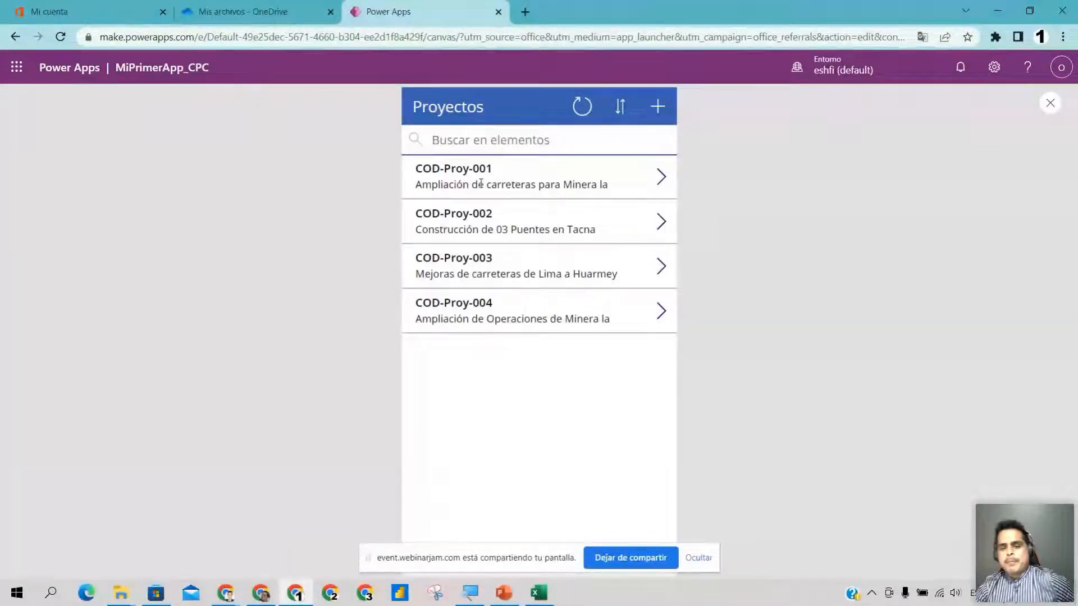
pyautogui.click(465, 143)
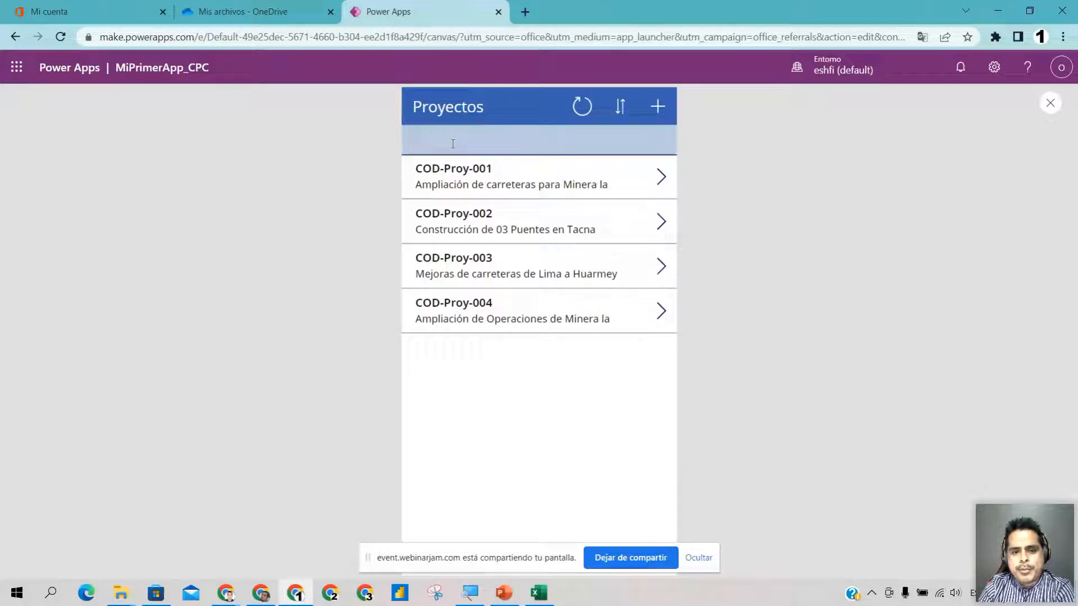
pyautogui.click(417, 145)
pyautogui.click(450, 145)
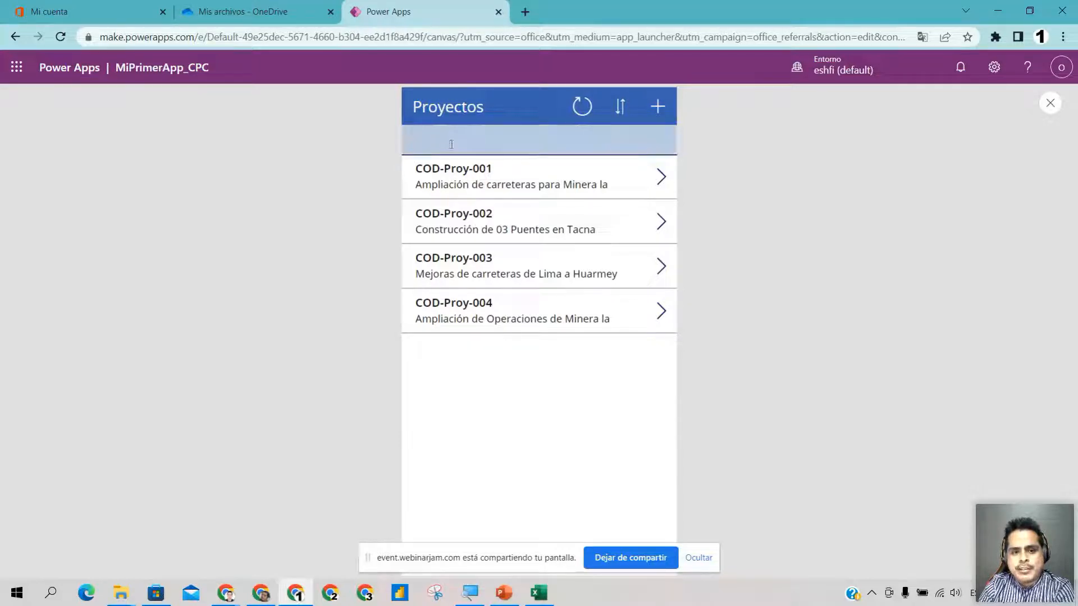
pyautogui.write('minera podero')
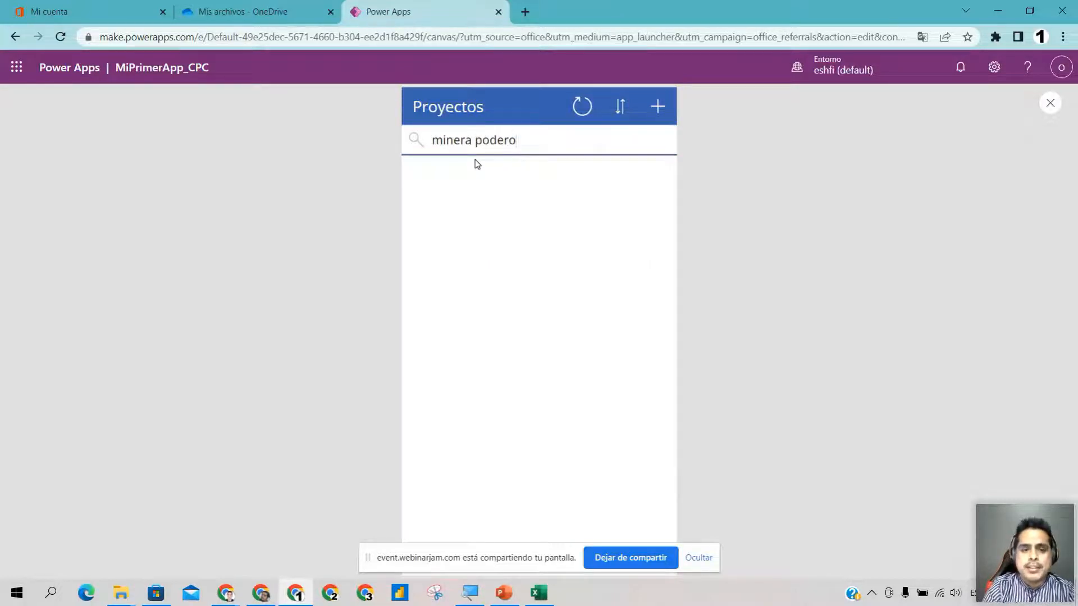
pyautogui.press('BackSpace')
pyautogui.press('BackSpace')
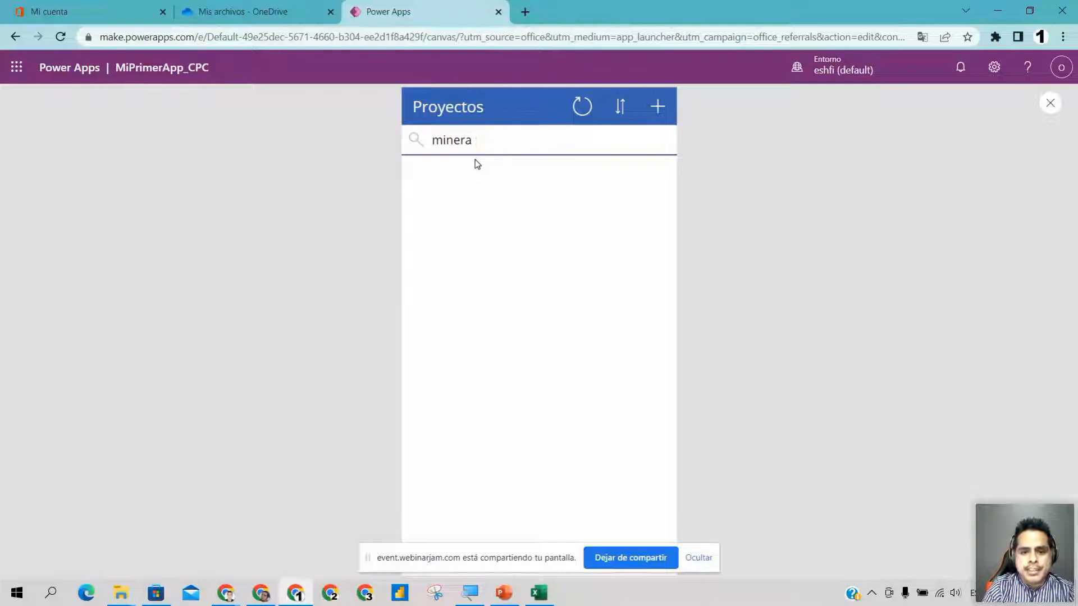
pyautogui.write('la')
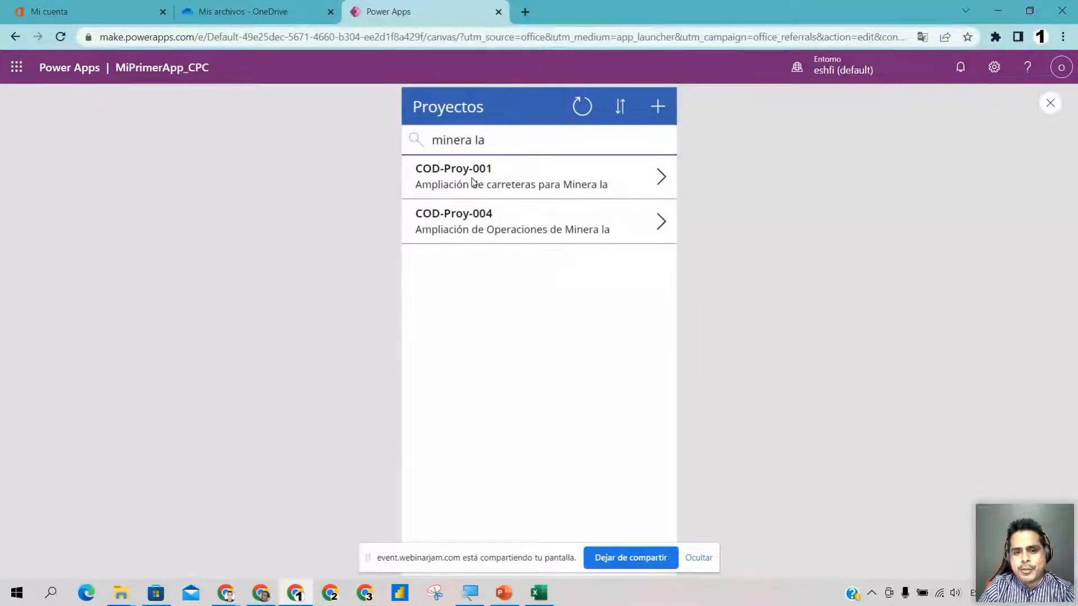
# Step: Switch to File Explorer, open the local Modelamiento workbook from the PowerPlatform folder and maximize it in Excel
pyautogui.click(537, 596)
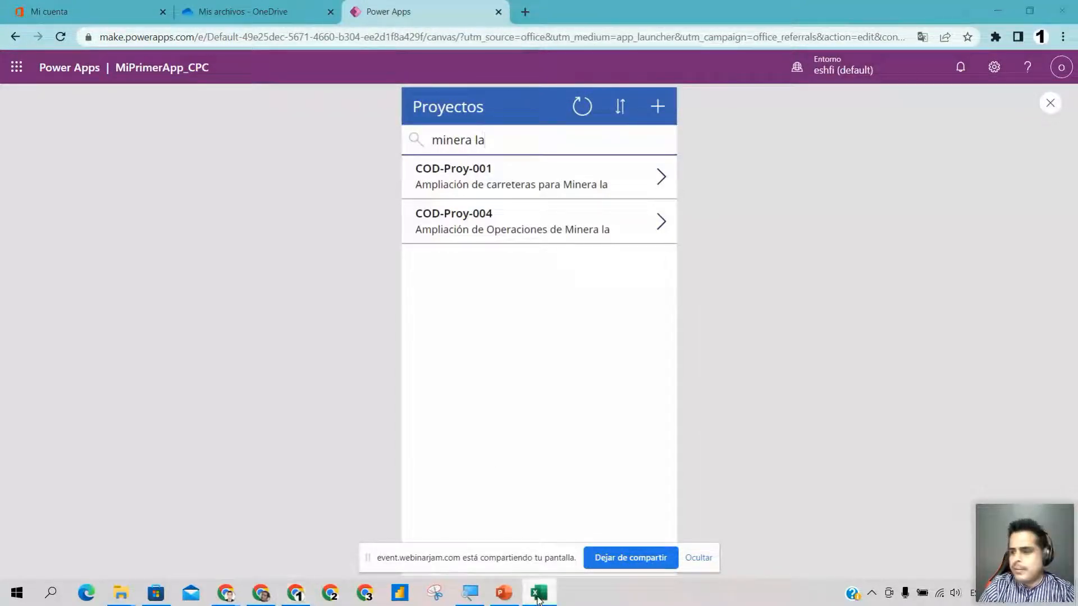
pyautogui.moveTo(120, 595)
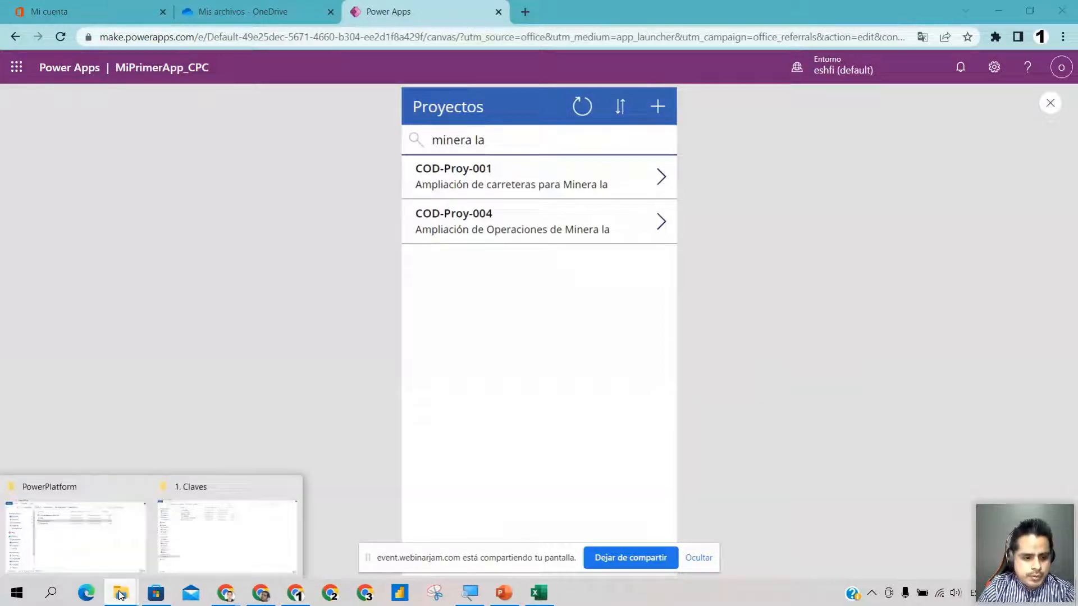
pyautogui.click(105, 555)
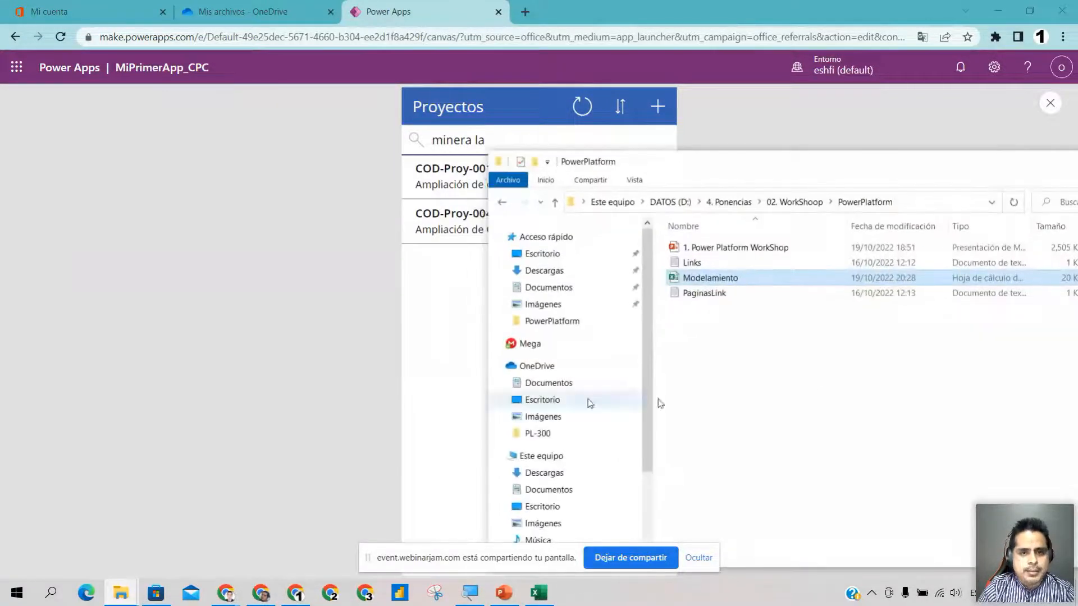
pyautogui.doubleClick(746, 278)
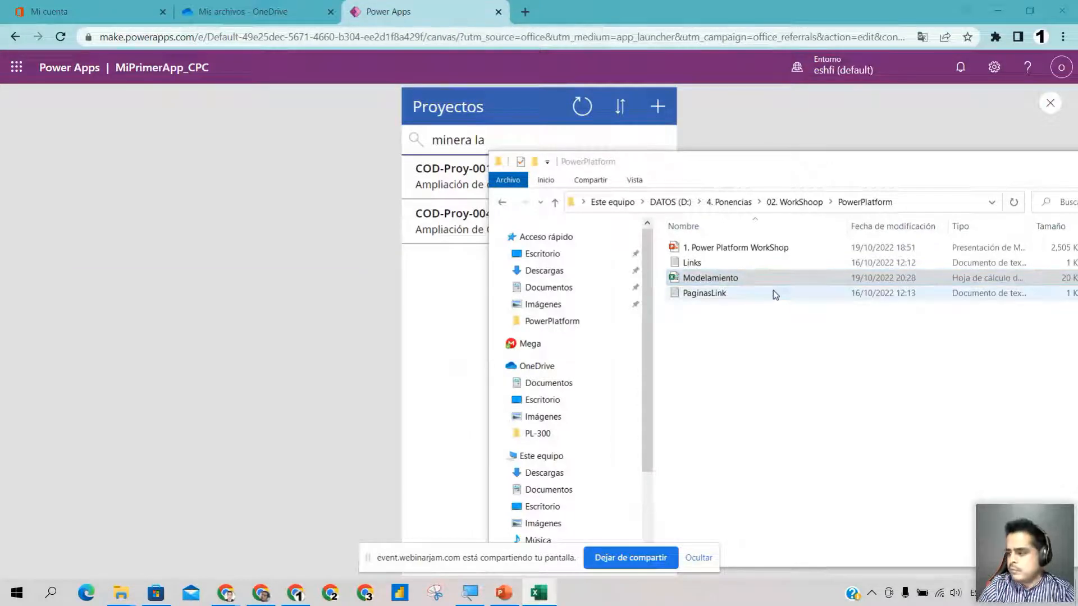
pyautogui.click(716, 337)
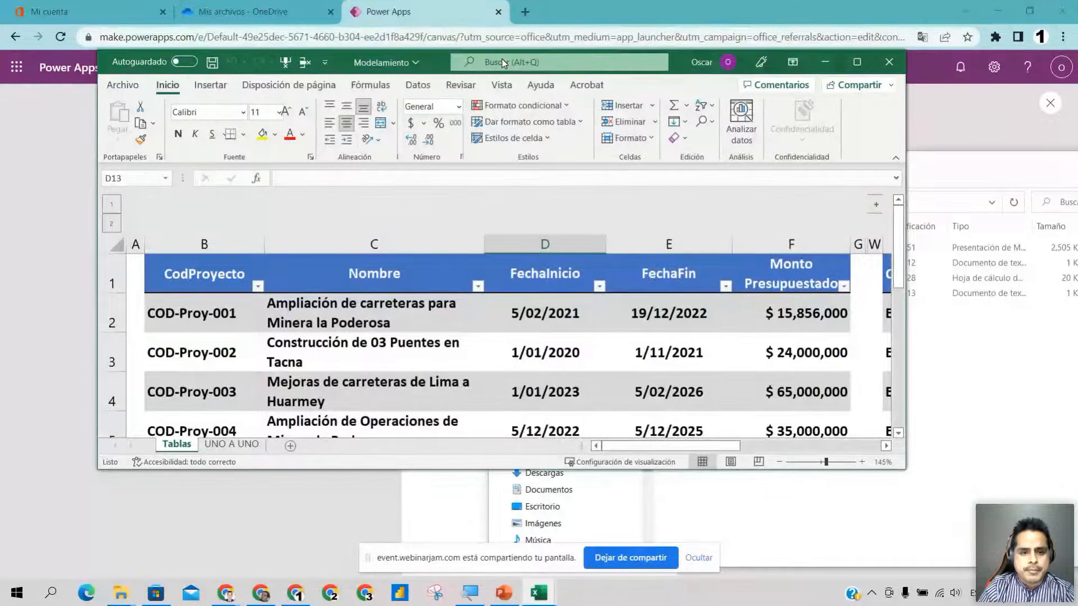
pyautogui.click(852, 57)
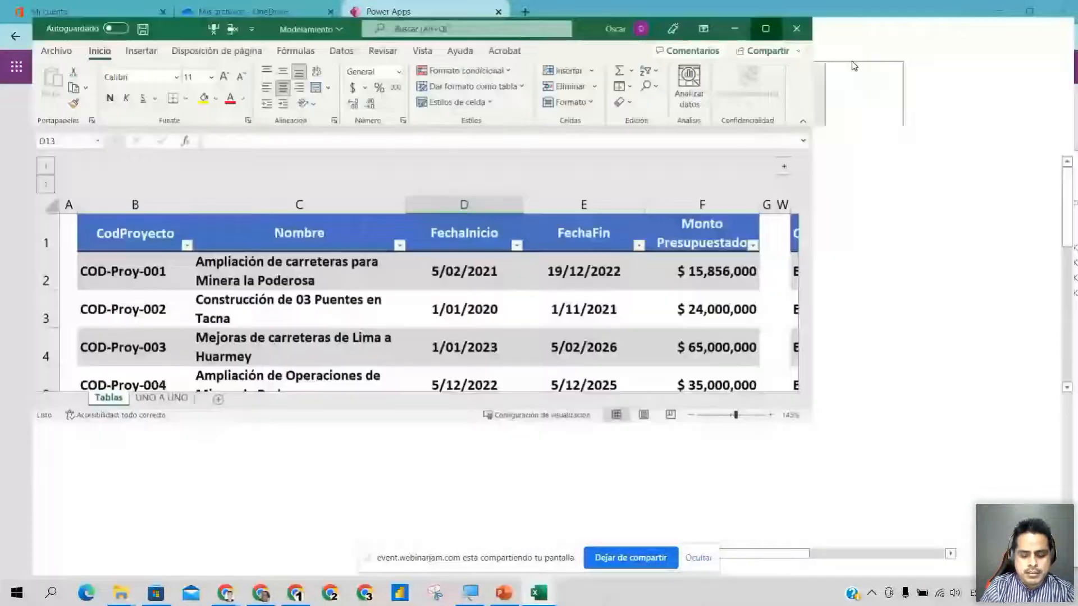
# Step: Look up "minera" in the Nombre column's filter without applying it, and return to the app preview
pyautogui.click(381, 236)
pyautogui.write('minera')
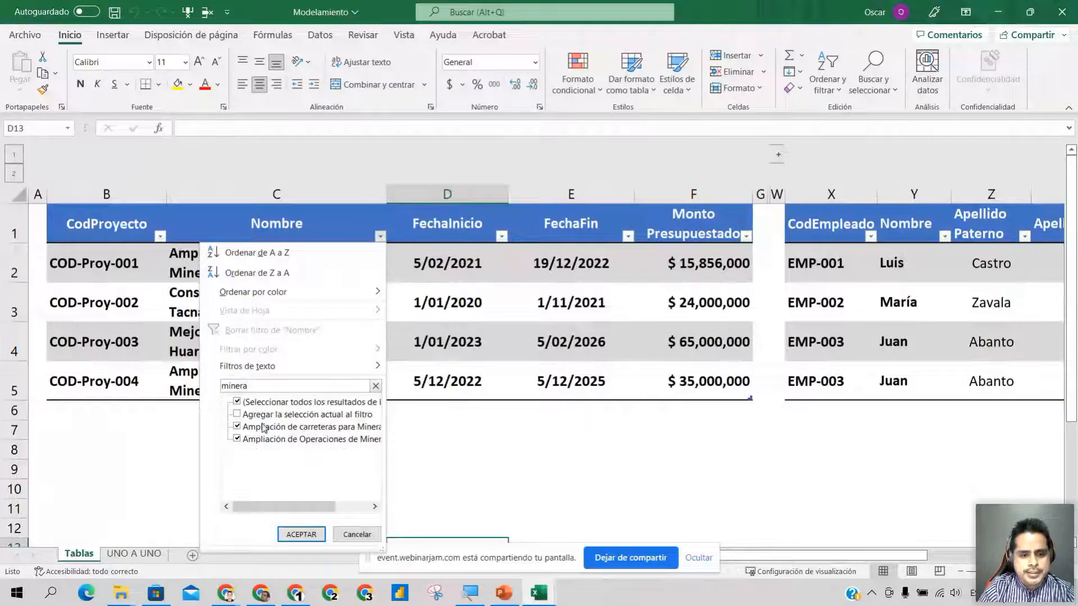
pyautogui.click(357, 534)
pyautogui.click(570, 469)
pyautogui.click(997, 12)
pyautogui.moveTo(1038, 164); pyautogui.dragTo(684, 233)
pyautogui.click(807, 233)
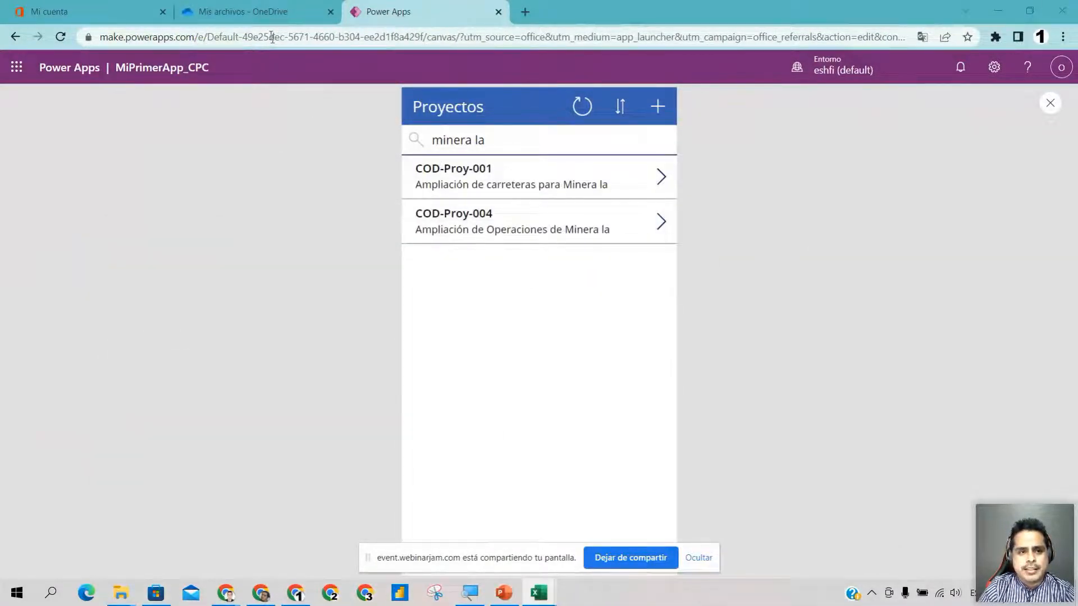
# Step: Open Modelamiento.xlsx from OneDrive in Excel for the web and widen column G of the projects table to examine its header and values
pyautogui.click(250, 9)
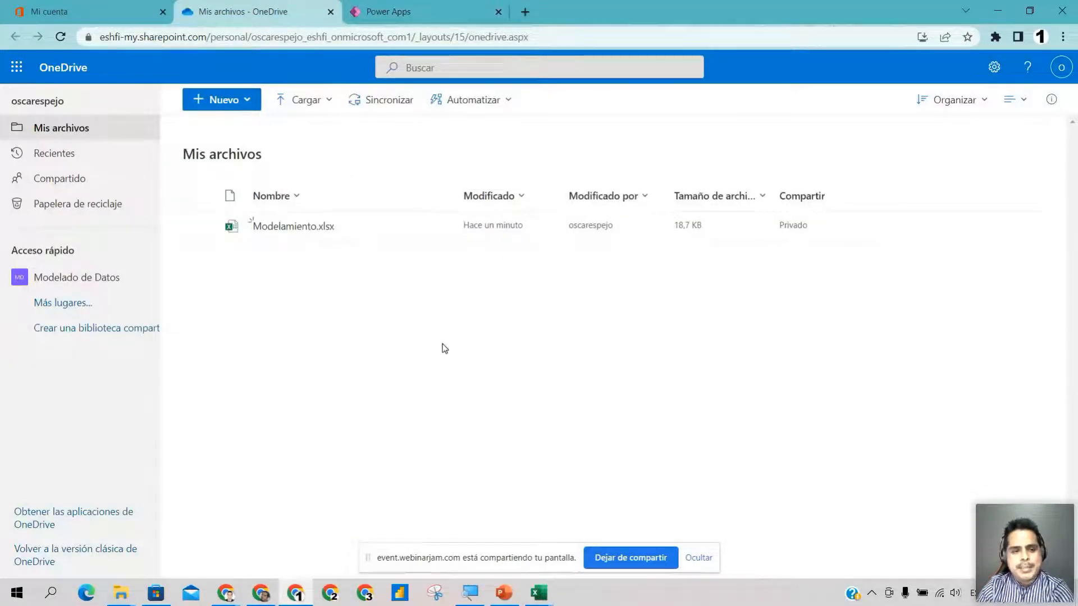
pyautogui.moveTo(297, 233)
pyautogui.click(297, 230)
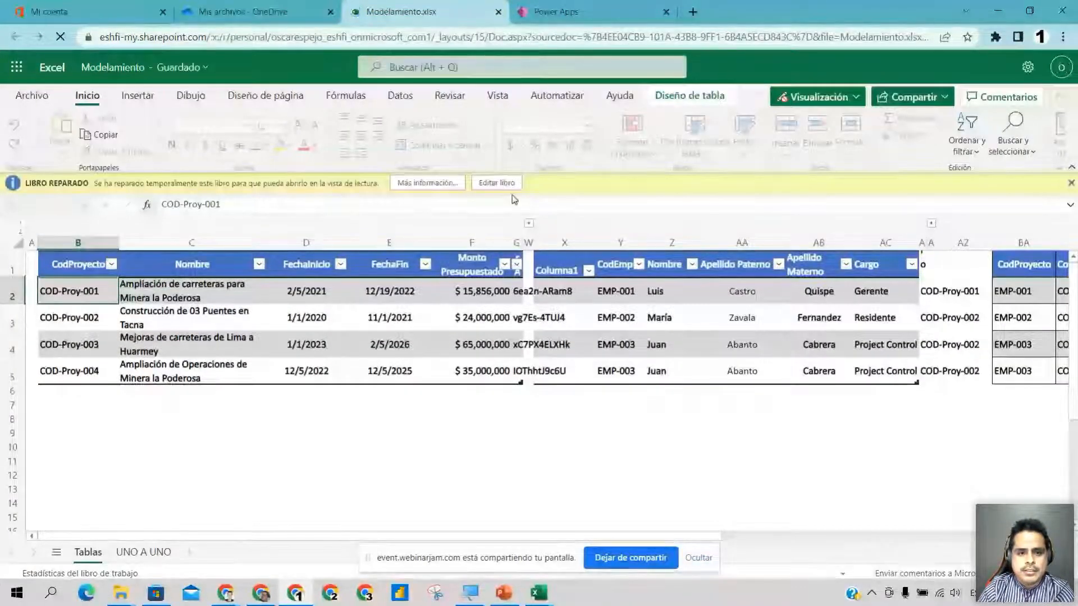
pyautogui.click(493, 437)
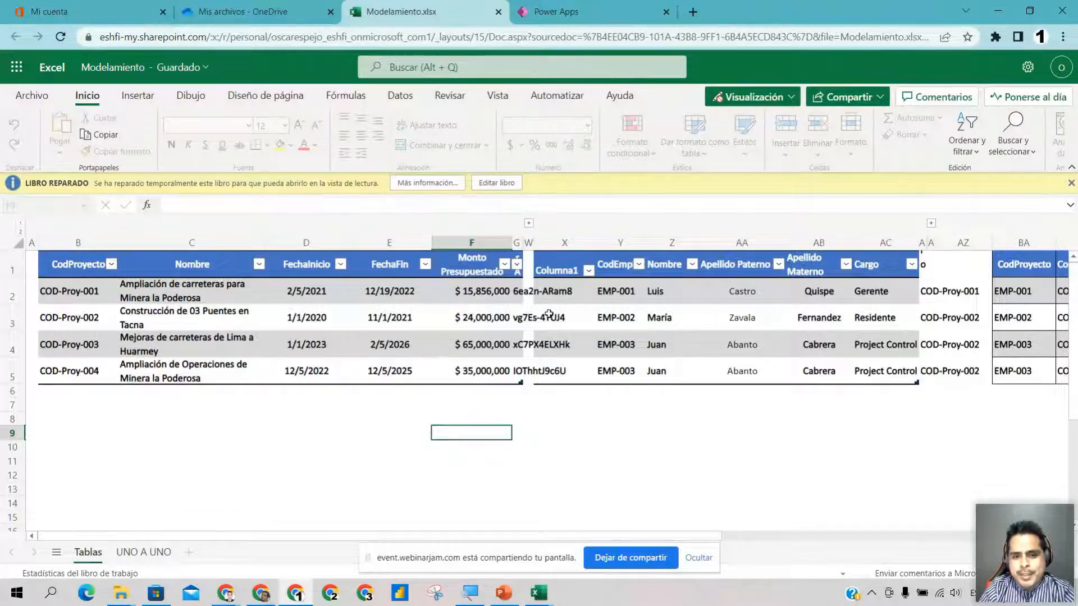
pyautogui.scroll(2, 548, 315)
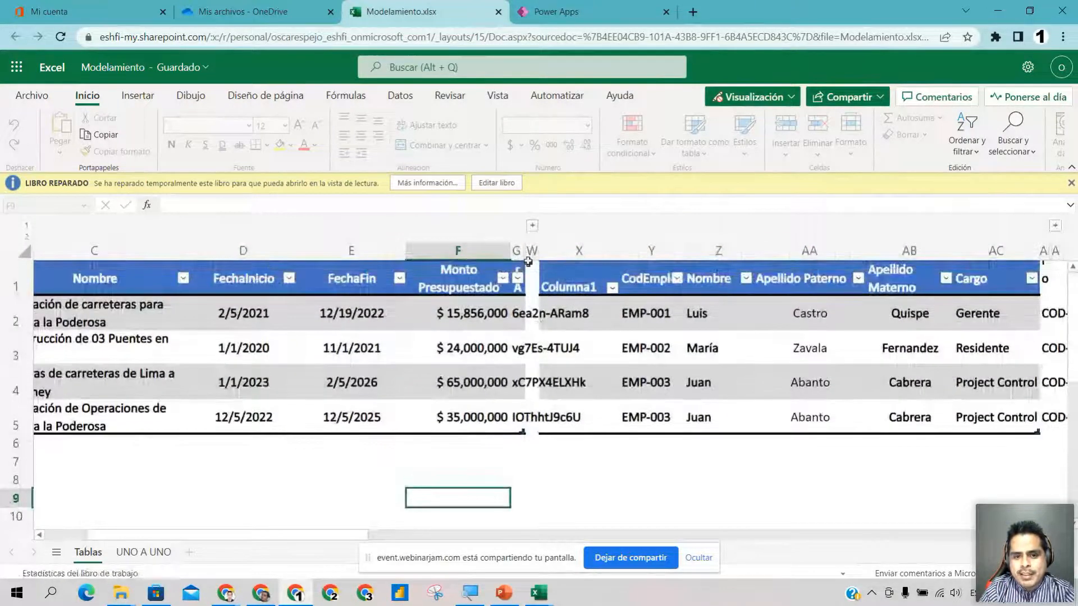
pyautogui.moveTo(523, 252); pyautogui.dragTo(595, 252)
pyautogui.click(551, 284)
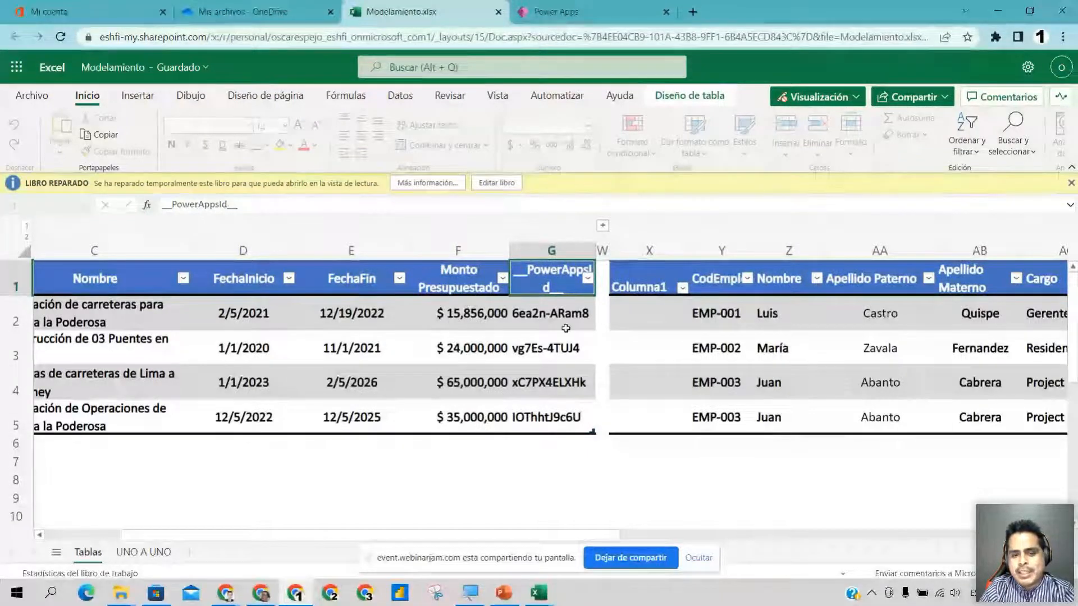
# Step: Examine the identifier values in the __PowerAppsId__ column of the projects table, rows 2 to 5
pyautogui.moveTo(557, 313); pyautogui.dragTo(551, 415)
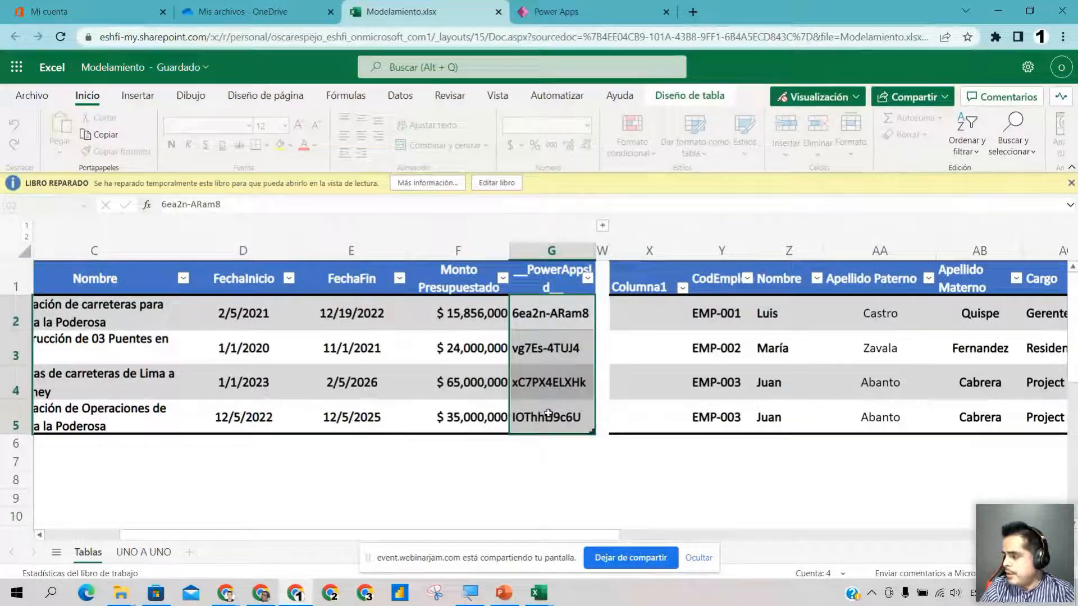
pyautogui.click(497, 384)
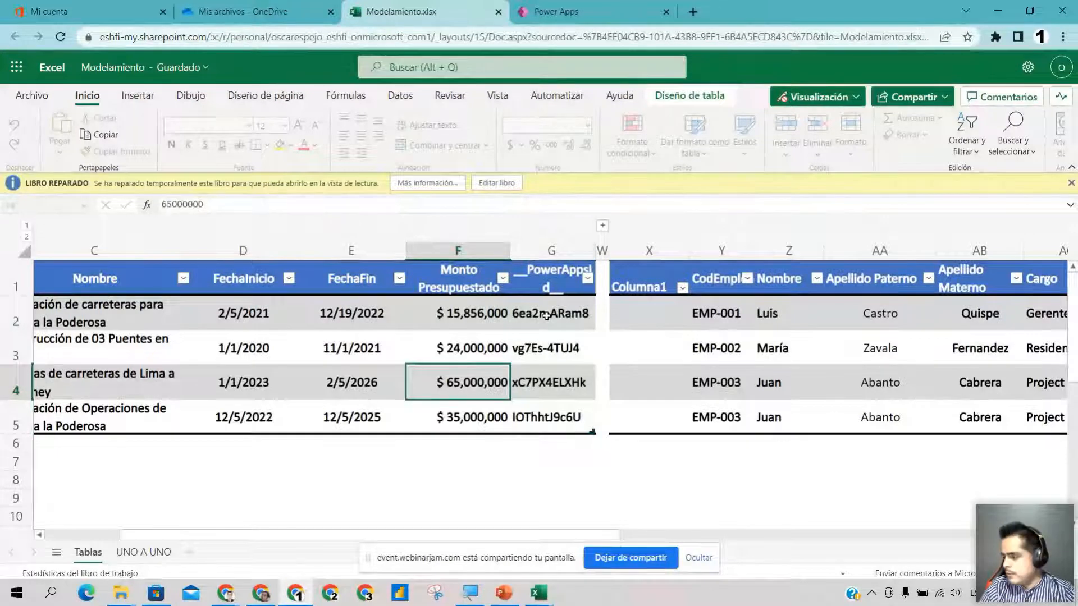
pyautogui.moveTo(546, 315); pyautogui.dragTo(542, 407)
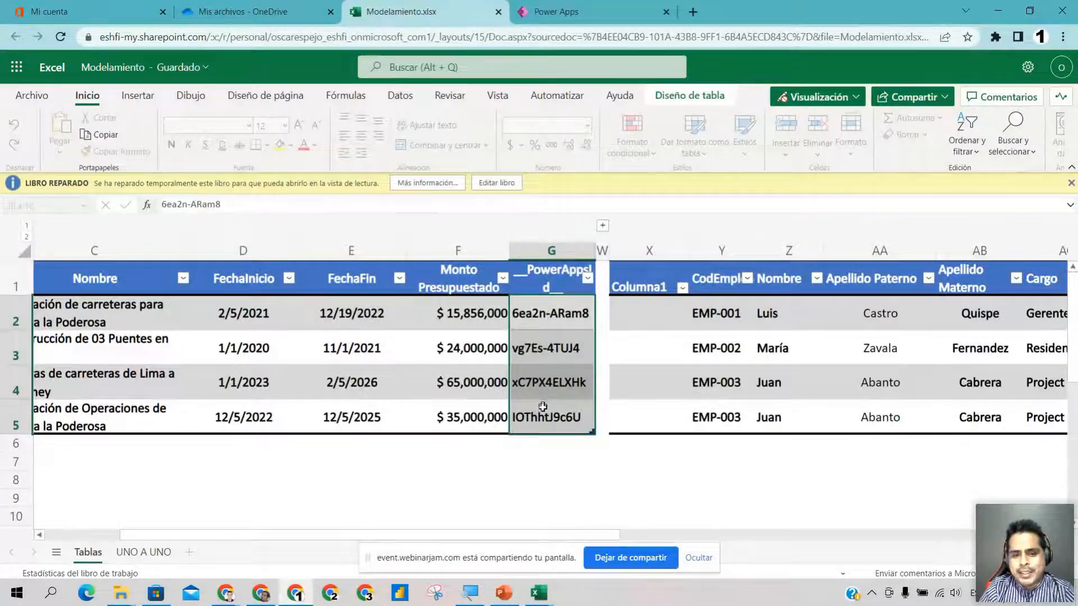
pyautogui.click(564, 256)
pyautogui.moveTo(548, 317); pyautogui.dragTo(541, 420)
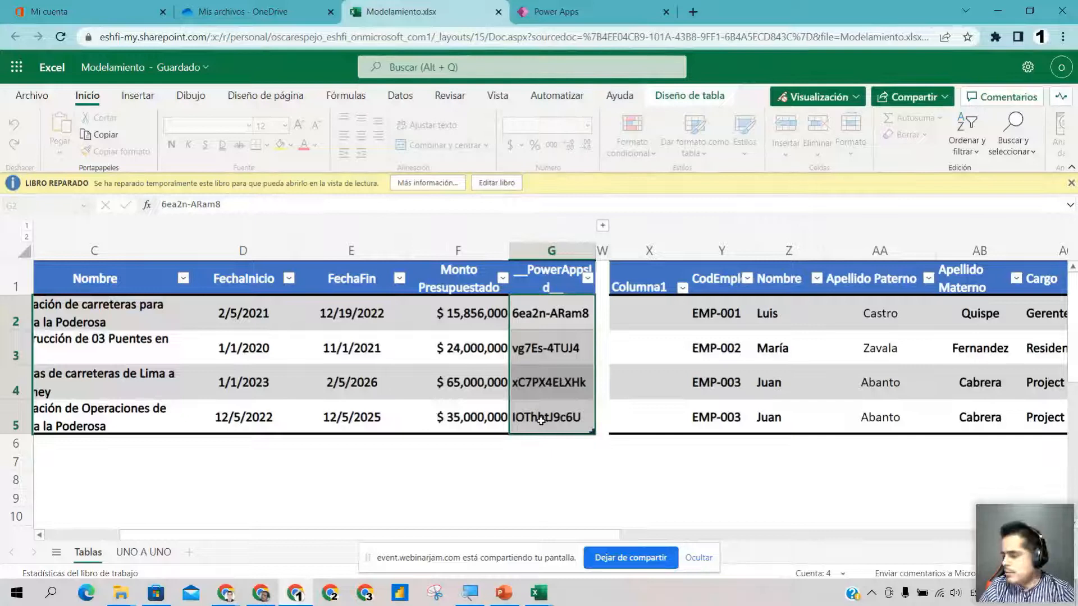
pyautogui.click(554, 390)
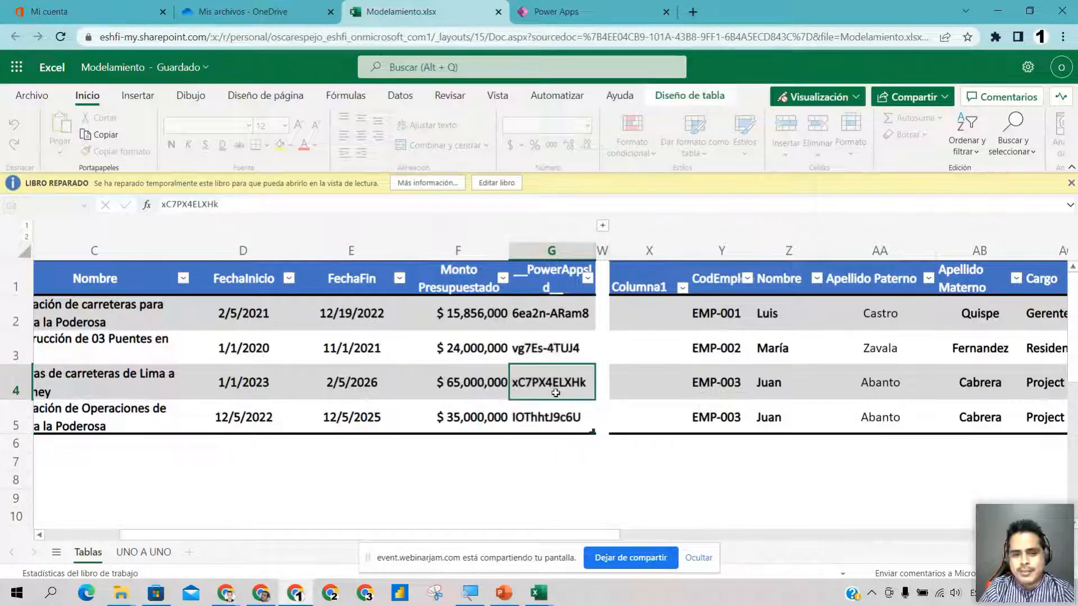
pyautogui.click(553, 250)
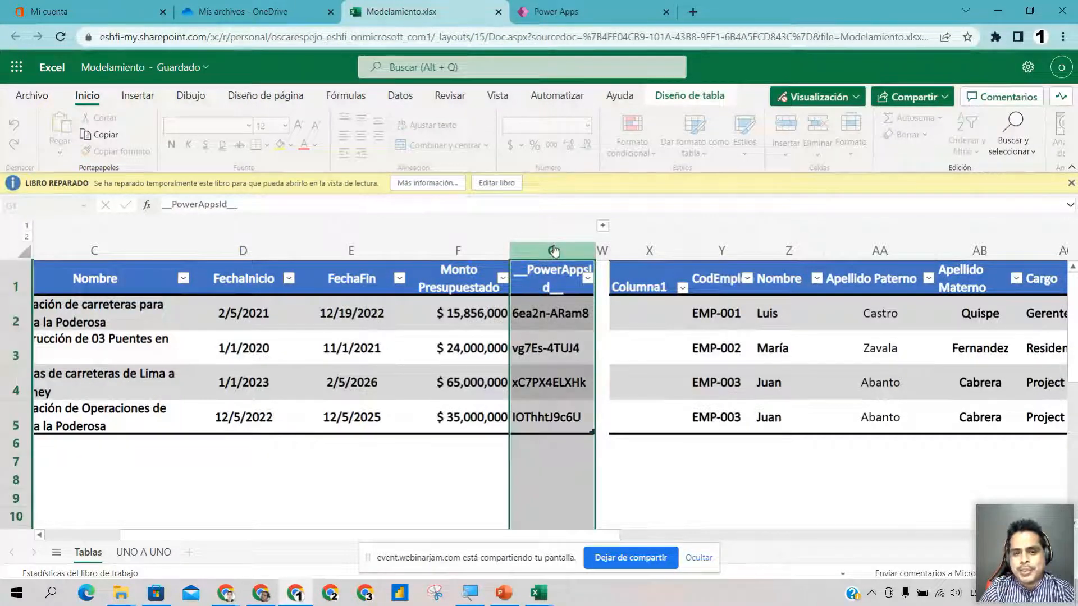
# Step: Close the online Modelamiento workbook and clear the search text in the Proyectos app preview
pyautogui.click(499, 12)
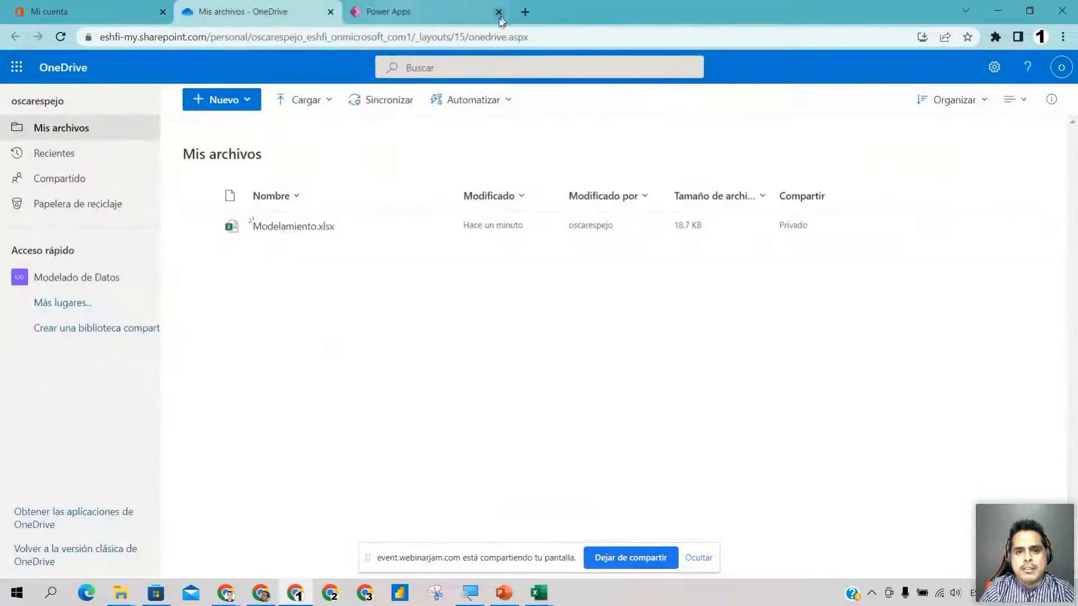
pyautogui.click(421, 3)
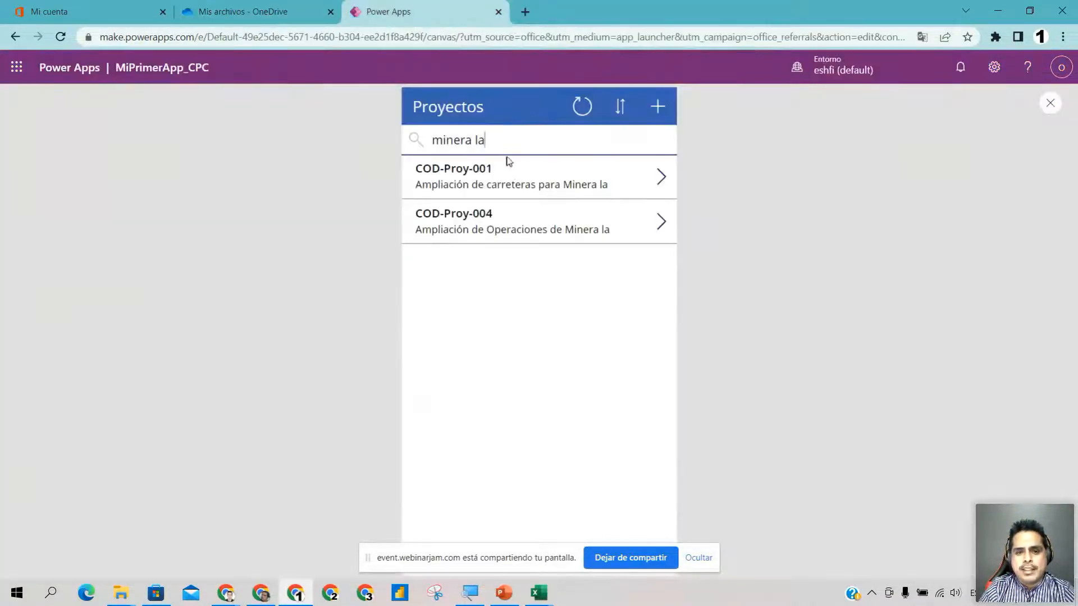
pyautogui.press('BackSpace')
pyautogui.press('BackSpace')
pyautogui.press('BackSpace')
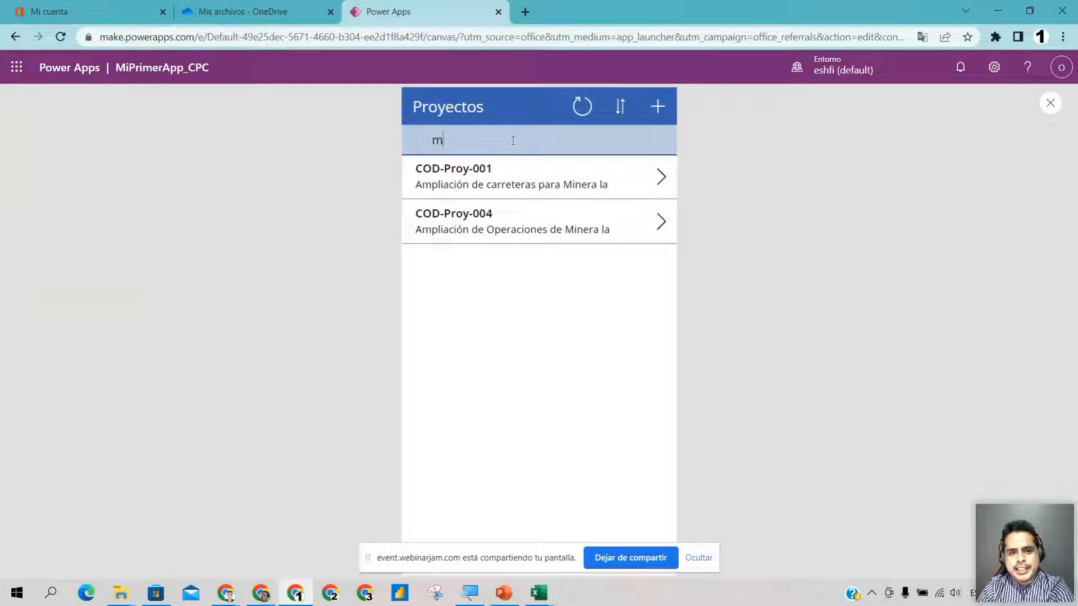
pyautogui.press('BackSpace')
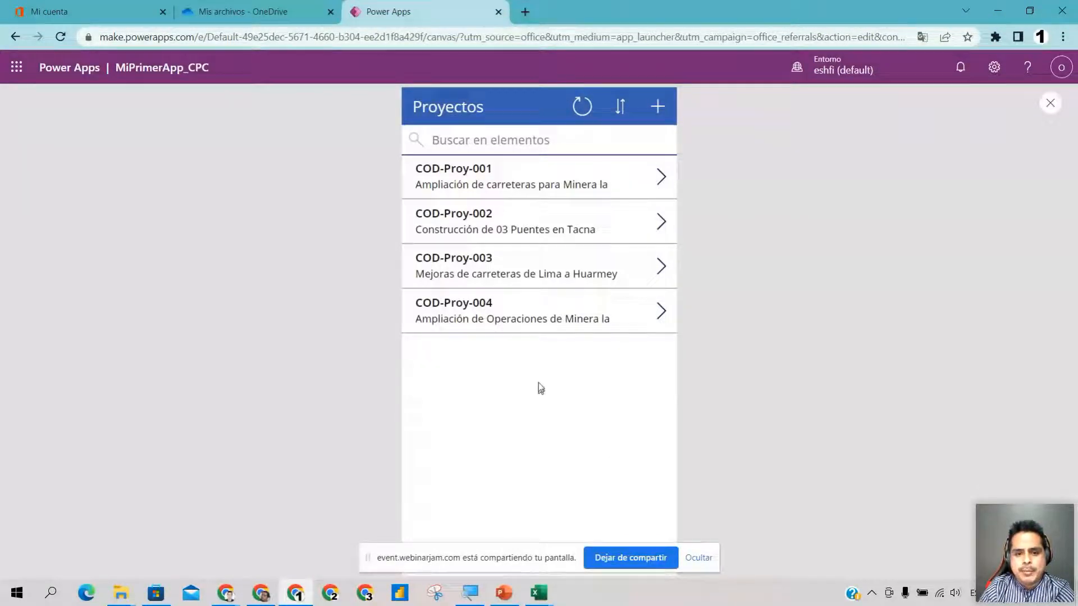
# Step: Start a new Proyectos record, check the code format in the local Modelamiento workbook, and enter COD-Proy-005 as CodProyecto
pyautogui.click(659, 113)
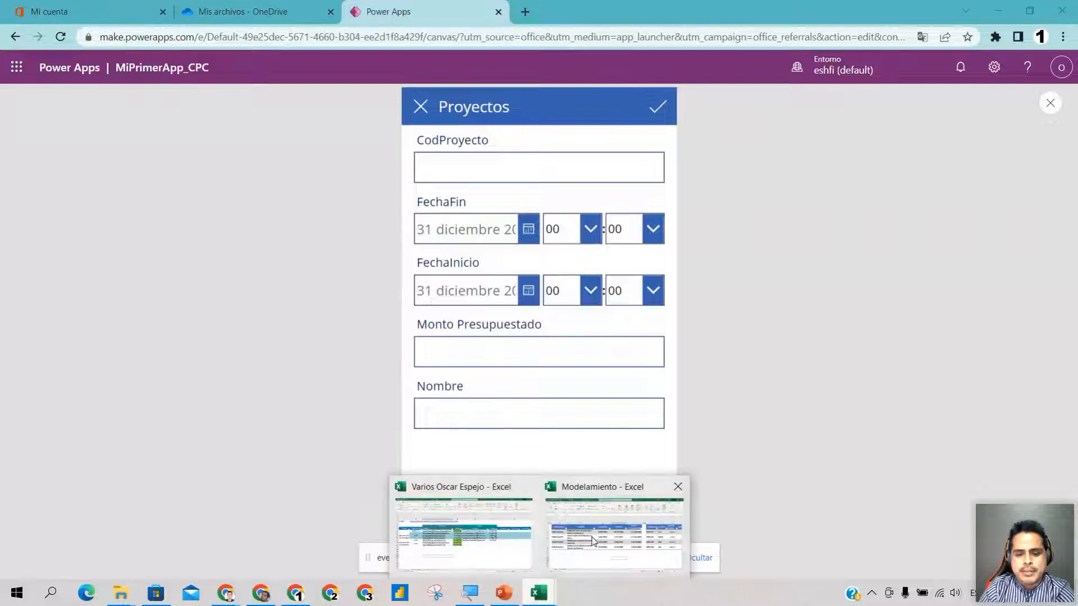
pyautogui.click(593, 540)
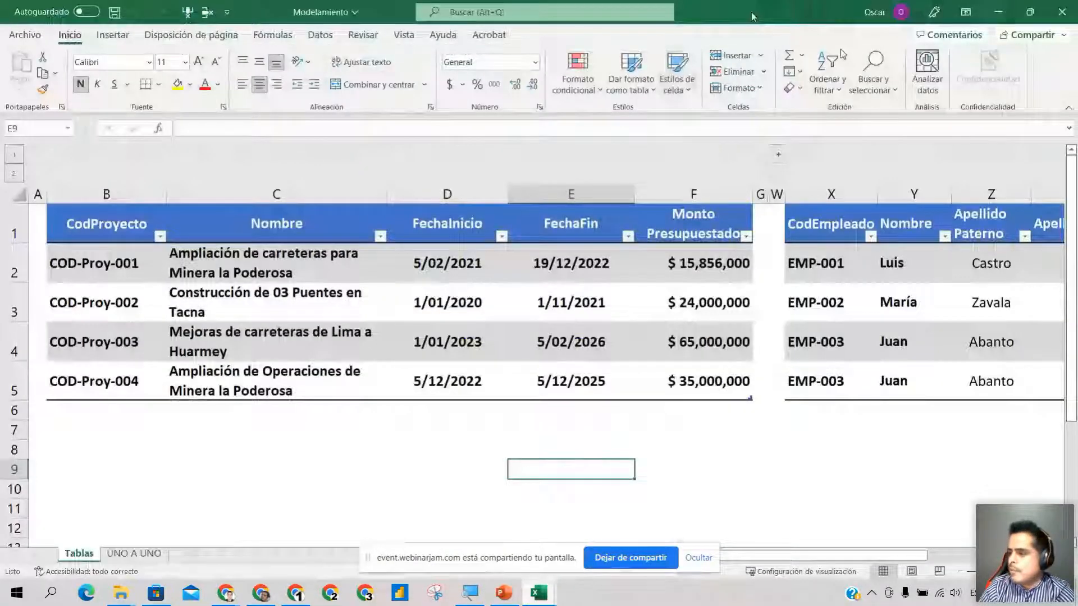
pyautogui.hotkey('alt', 'Tab')
pyautogui.click(497, 168)
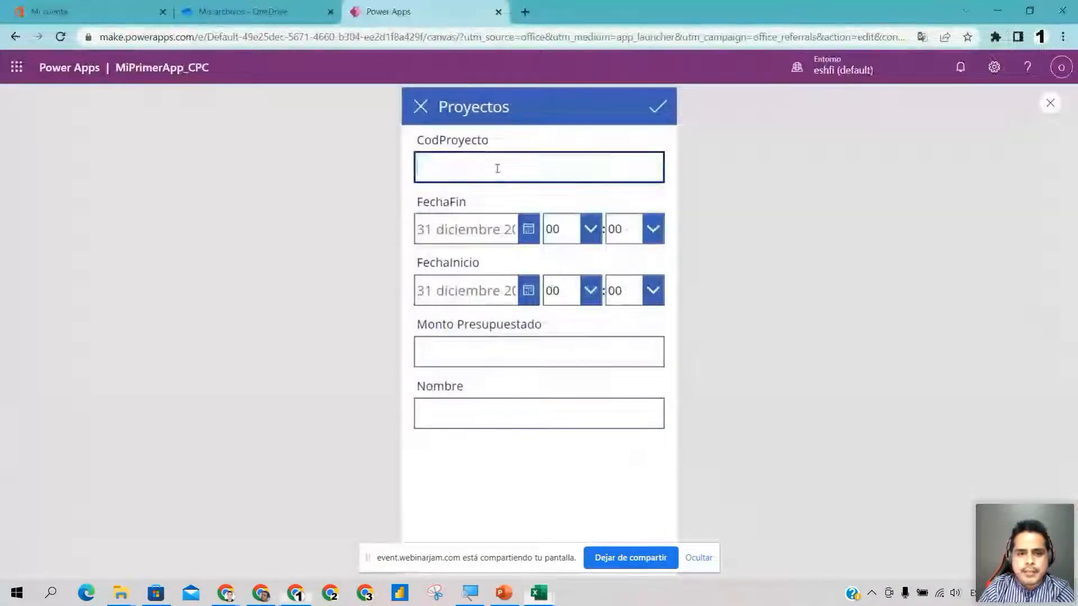
pyautogui.write('COD')
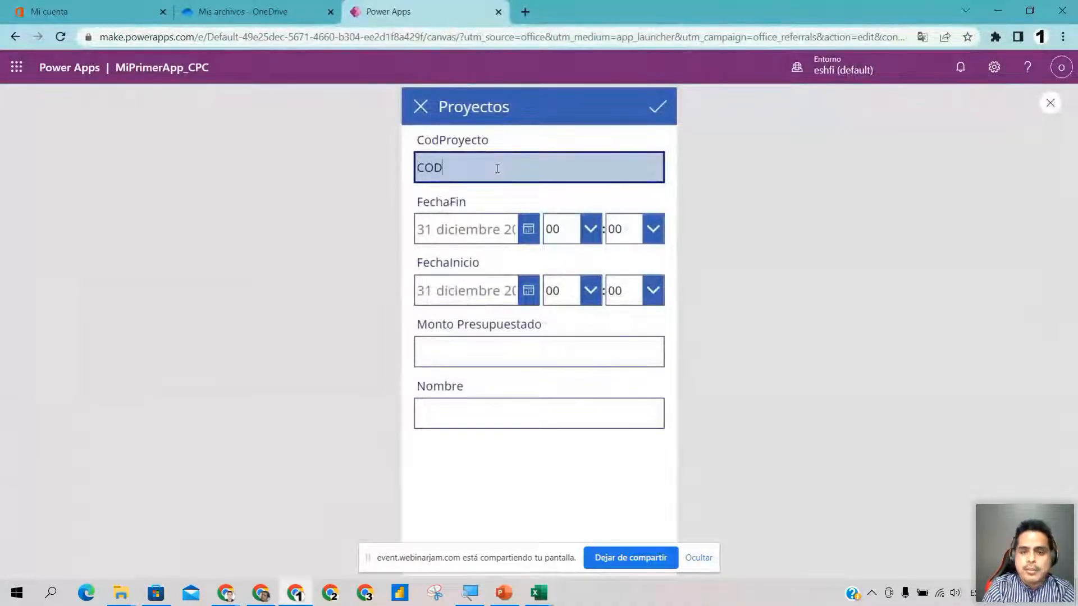
pyautogui.write('-p')
pyautogui.press('BackSpace')
pyautogui.write('Proy-005')
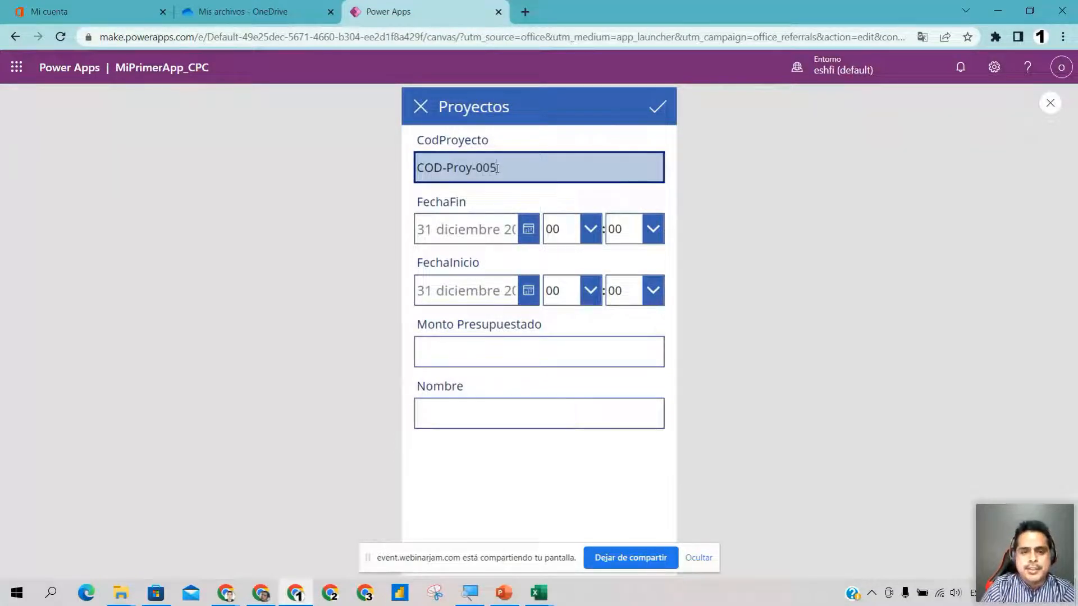
# Step: Set the new record's FechaFin to 1 diciembre 2022
pyautogui.click(528, 229)
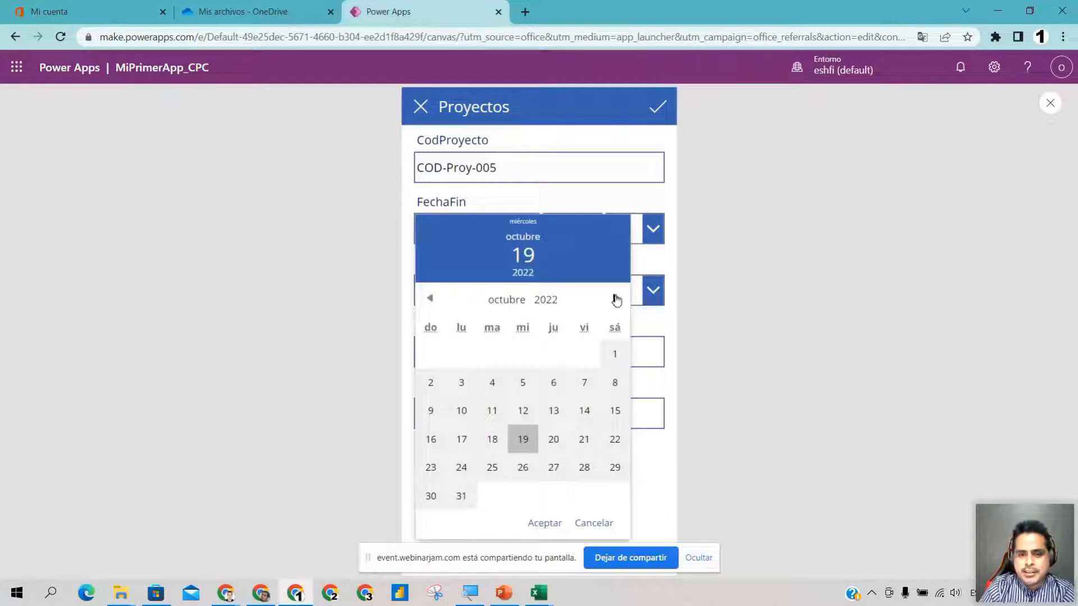
pyautogui.click(615, 298)
pyautogui.click(615, 298)
pyautogui.click(551, 360)
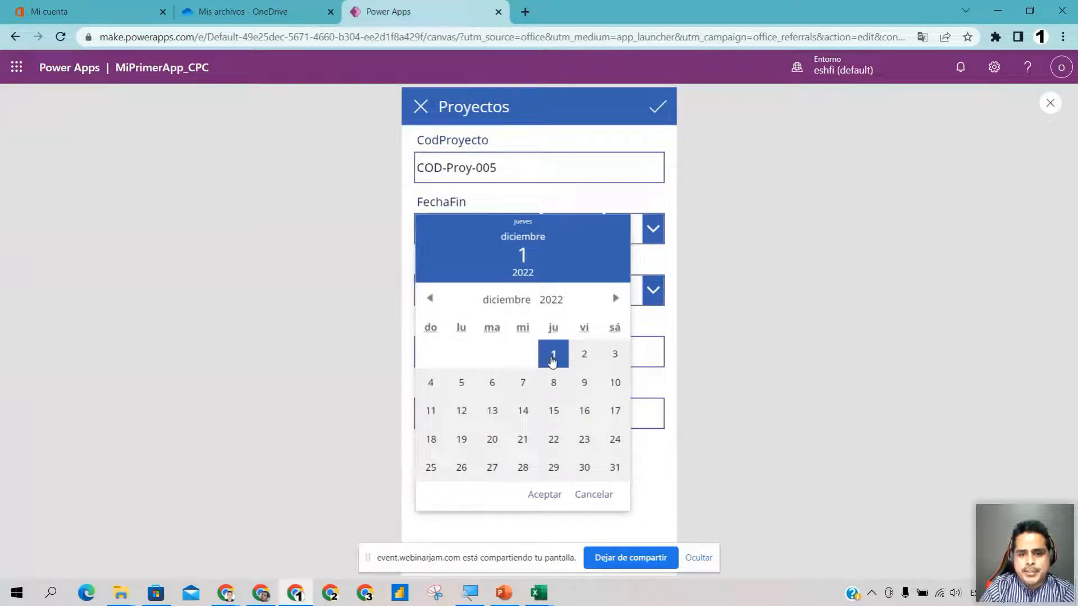
pyautogui.click(541, 494)
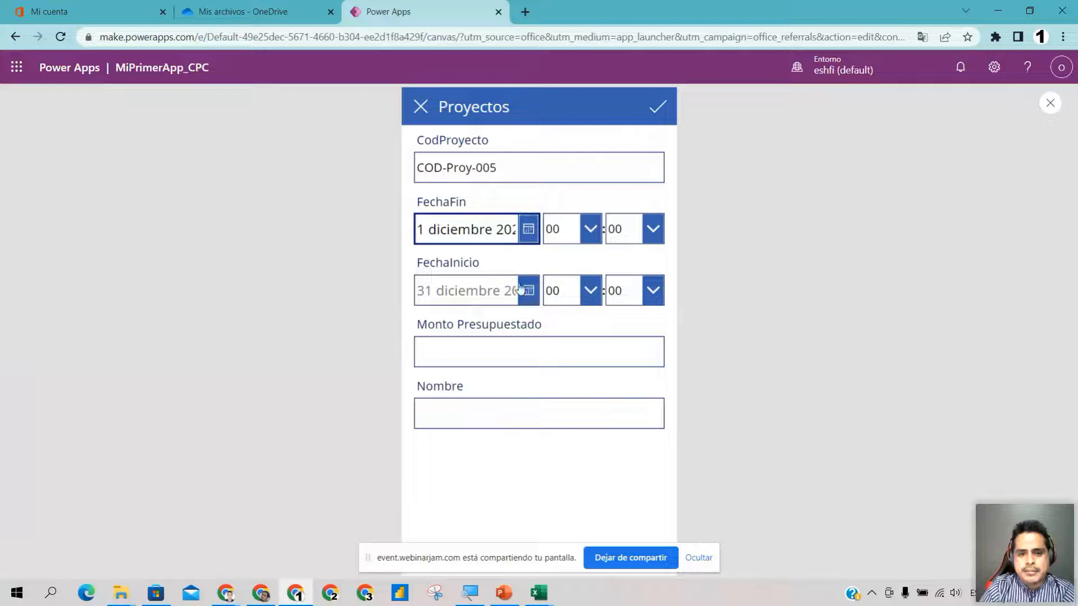
# Step: Set the new record's FechaInicio to 31 diciembre 2023
pyautogui.click(525, 290)
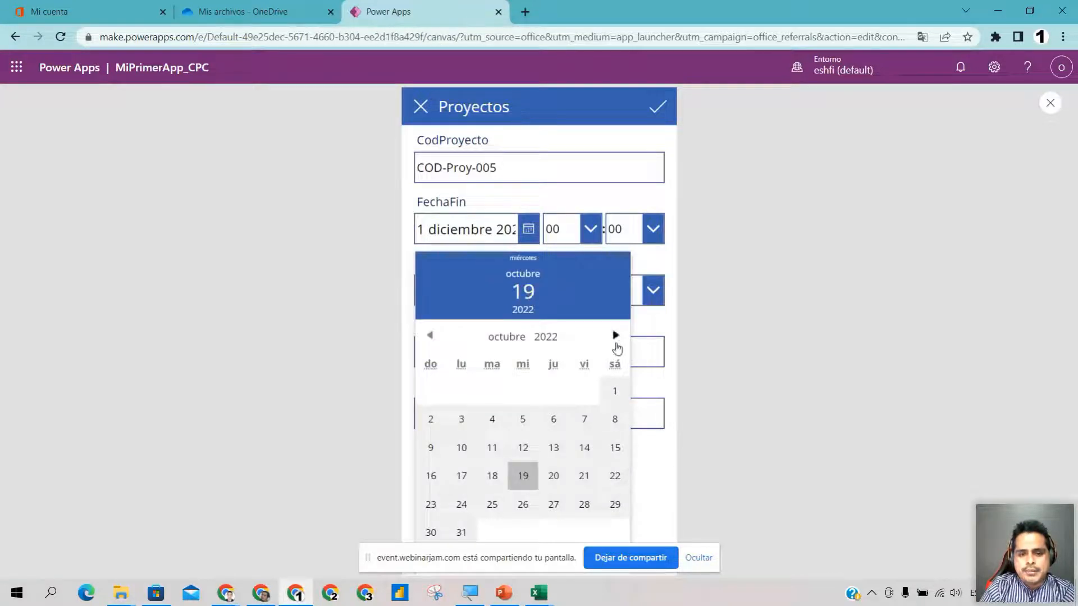
pyautogui.click(613, 348)
pyautogui.click(614, 361)
pyautogui.click(615, 361)
pyautogui.click(615, 361)
pyautogui.click(615, 361)
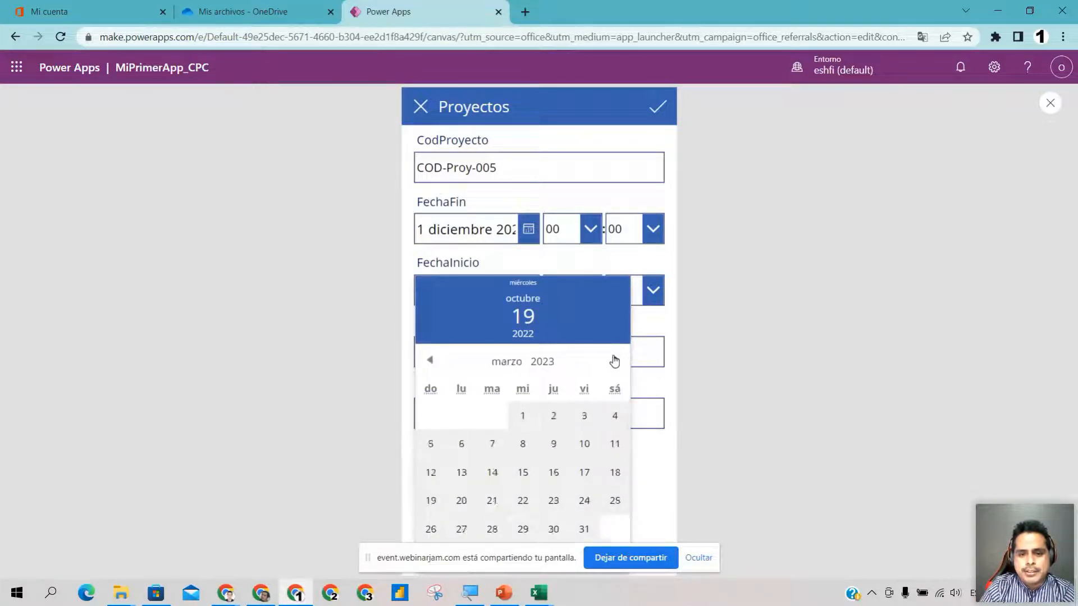
pyautogui.click(615, 360)
pyautogui.click(615, 361)
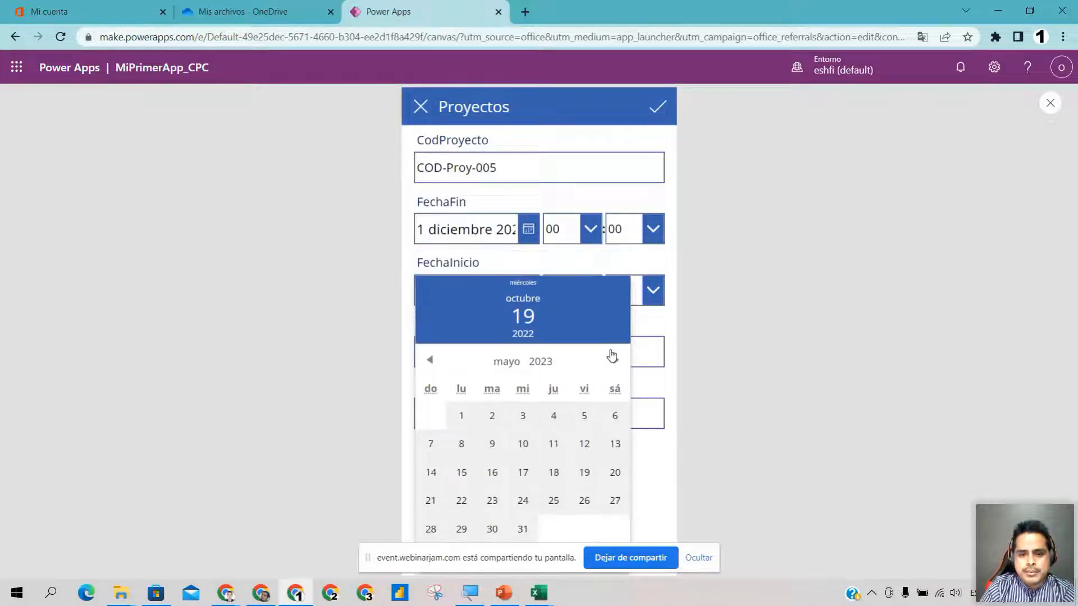
pyautogui.click(615, 361)
pyautogui.click(615, 361)
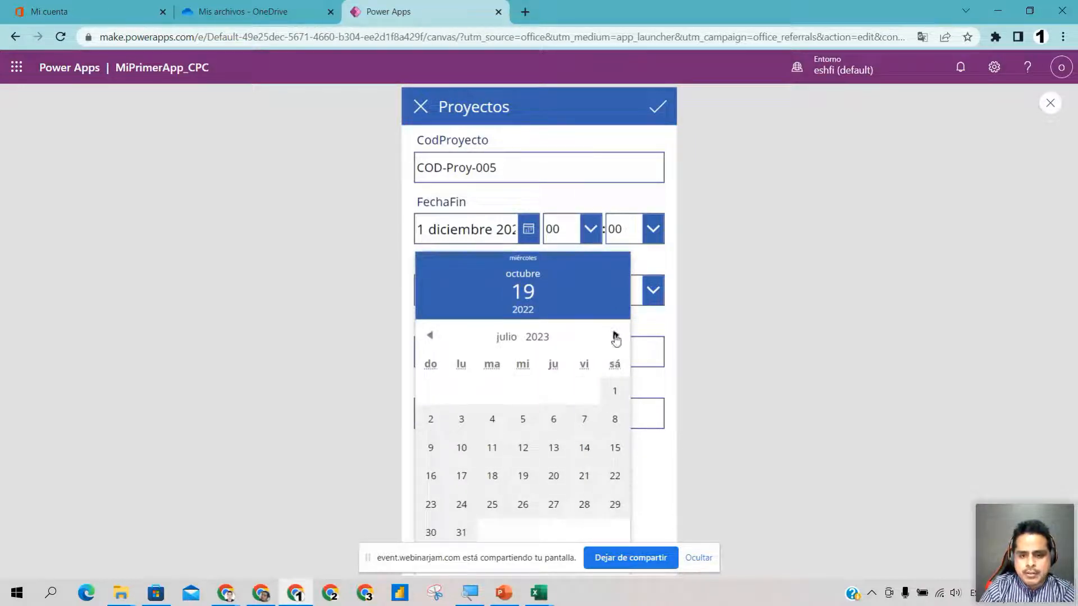
pyautogui.click(615, 360)
pyautogui.click(615, 361)
pyautogui.click(615, 361)
pyautogui.click(615, 361)
pyautogui.click(614, 361)
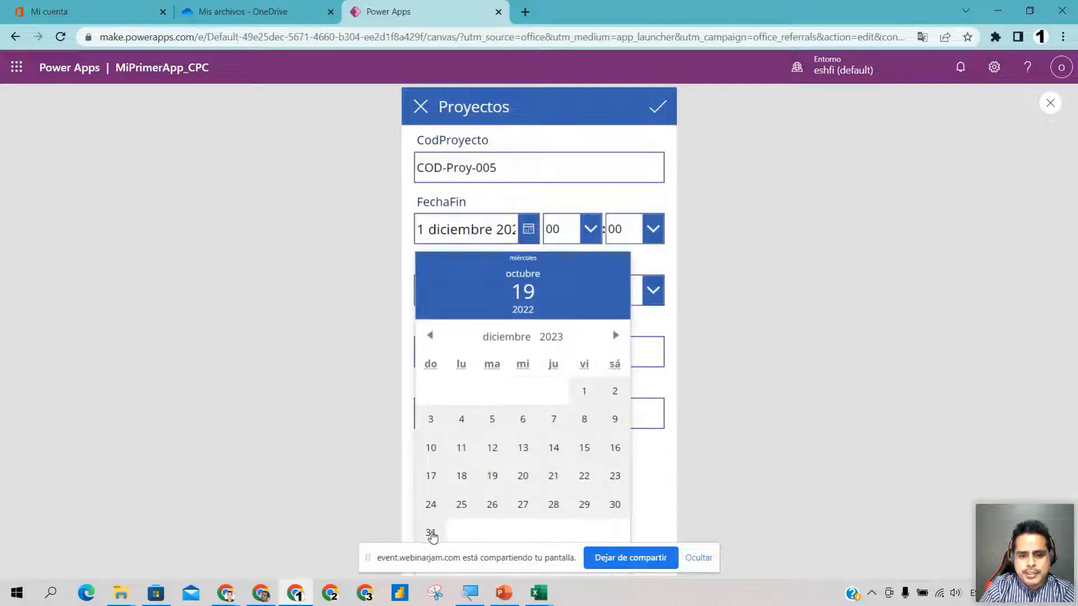
pyautogui.click(430, 532)
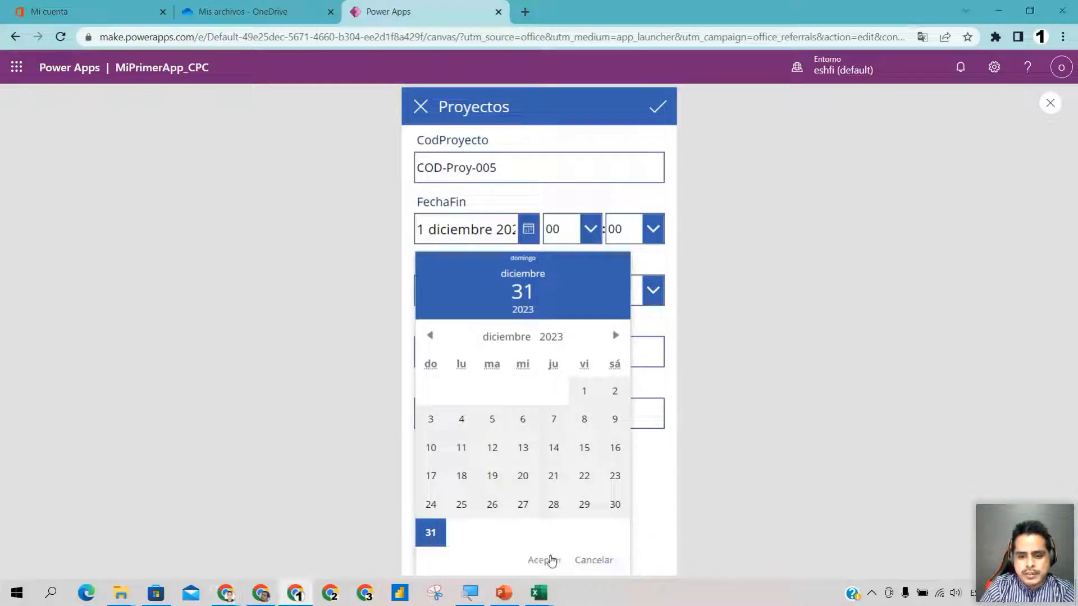
pyautogui.click(547, 559)
# Step: Complete the record with Monto Presupuestado 65000000 and Nombre "Mejoramiento de Obras Complementarias en Minera la Poderosa", and save it, keeping the app preview open
pyautogui.click(482, 352)
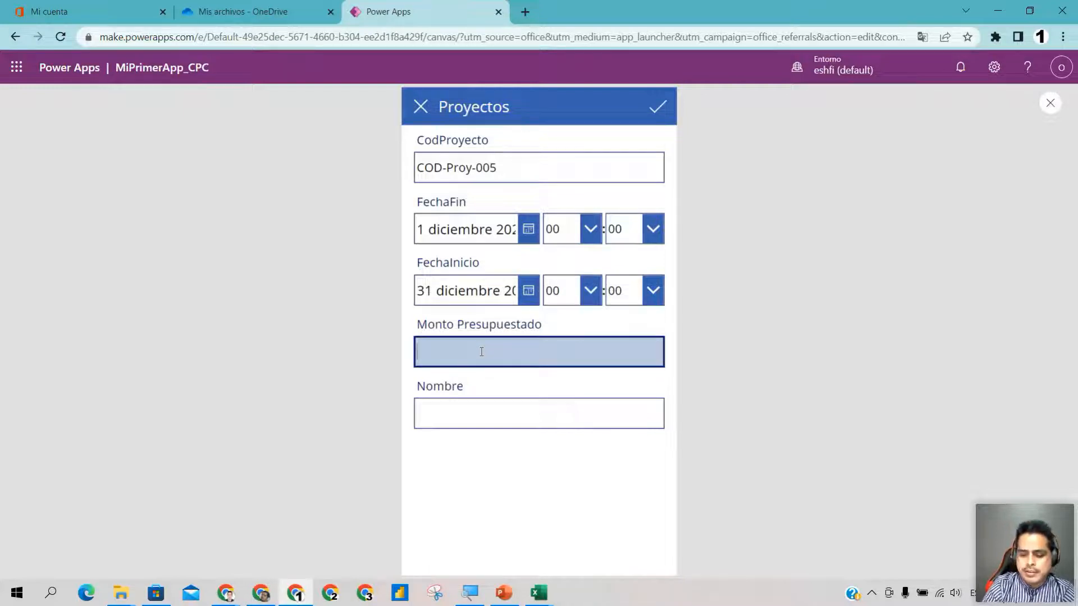
pyautogui.write('65000000')
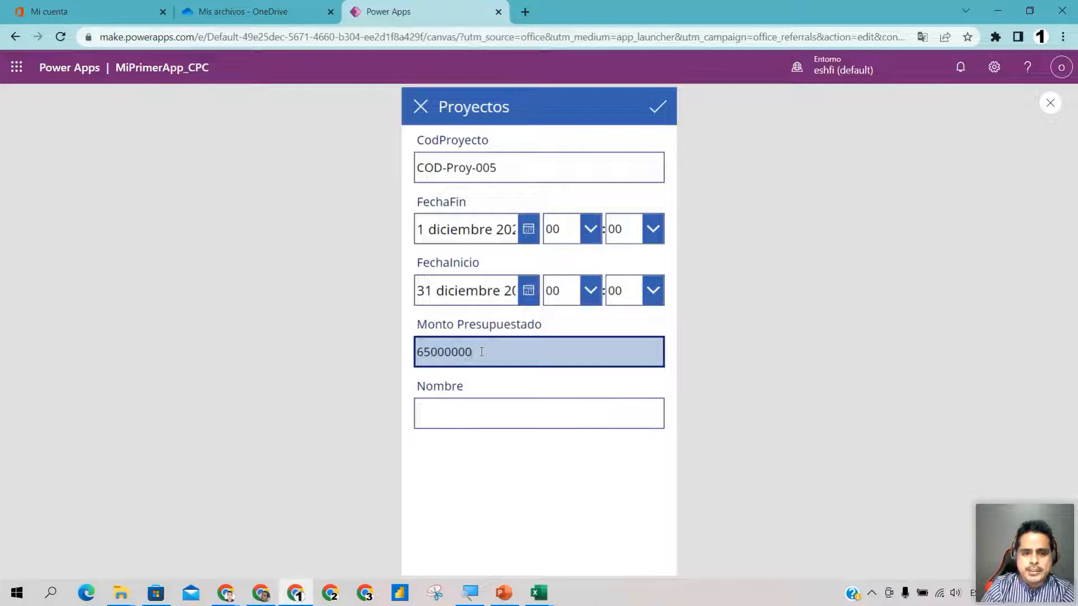
pyautogui.click(499, 409)
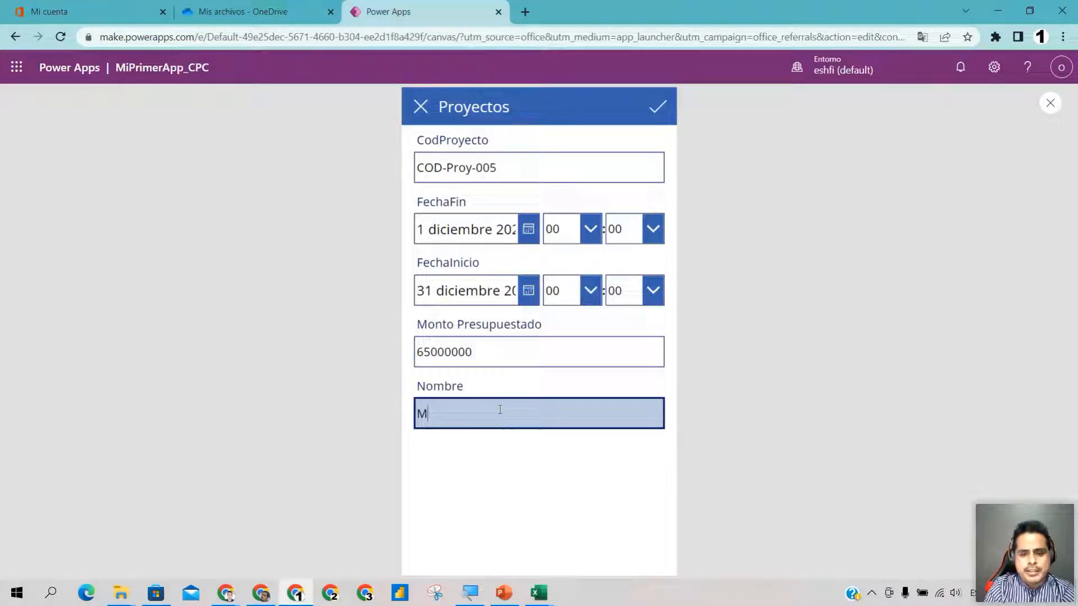
pyautogui.write('Mejra')
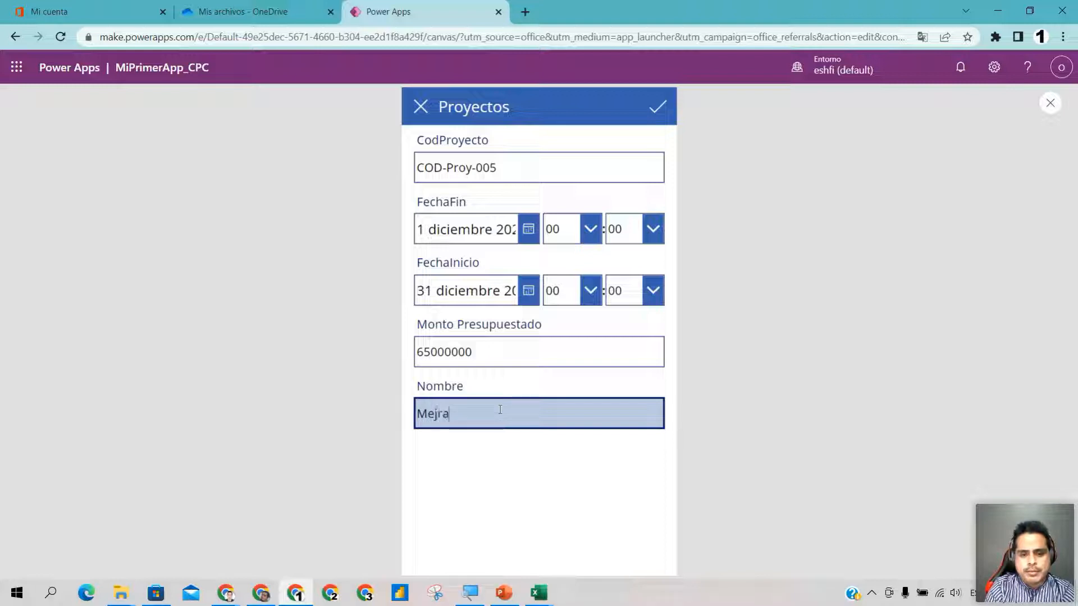
pyautogui.press('BackSpace')
pyautogui.press('BackSpace')
pyautogui.write('oramiento de ')
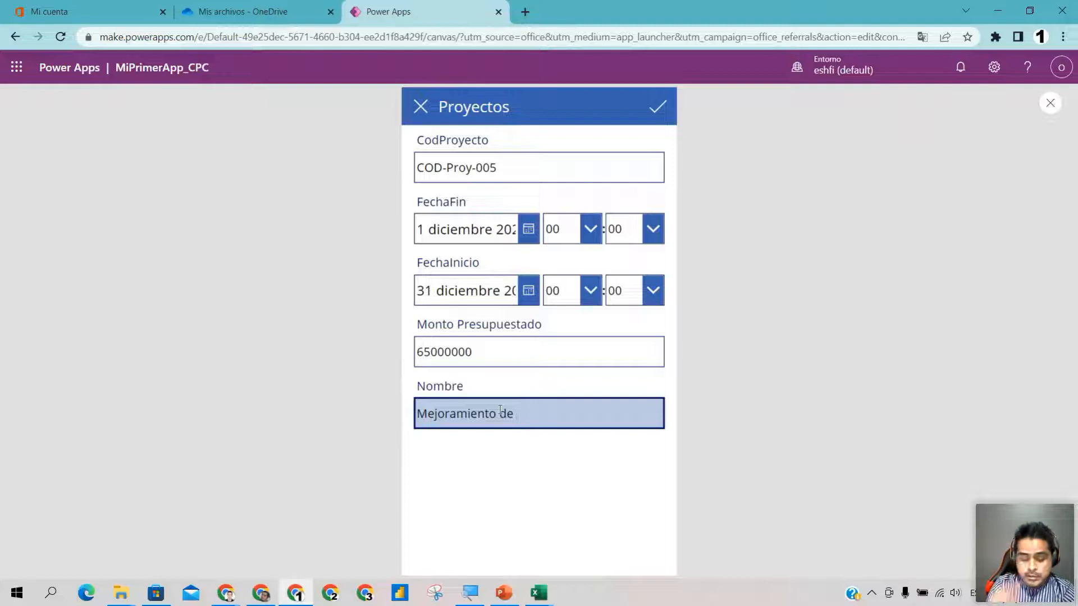
pyautogui.write('Obras Com')
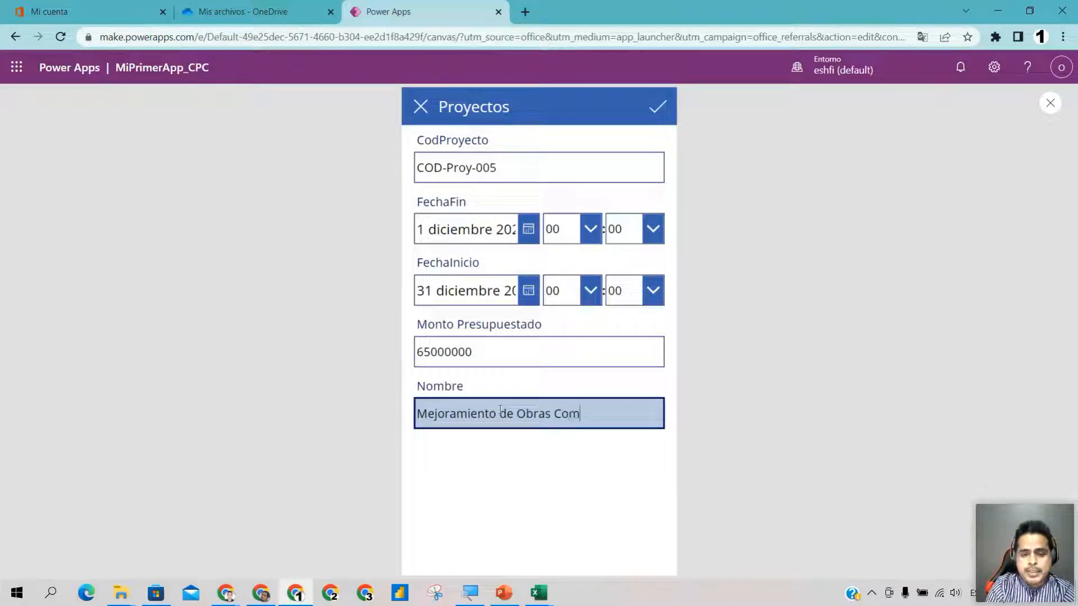
pyautogui.write('plementarias en Minera la Piod')
pyautogui.press('BackSpace')
pyautogui.press('BackSpace')
pyautogui.press('BackSpace')
pyautogui.write('ioder')
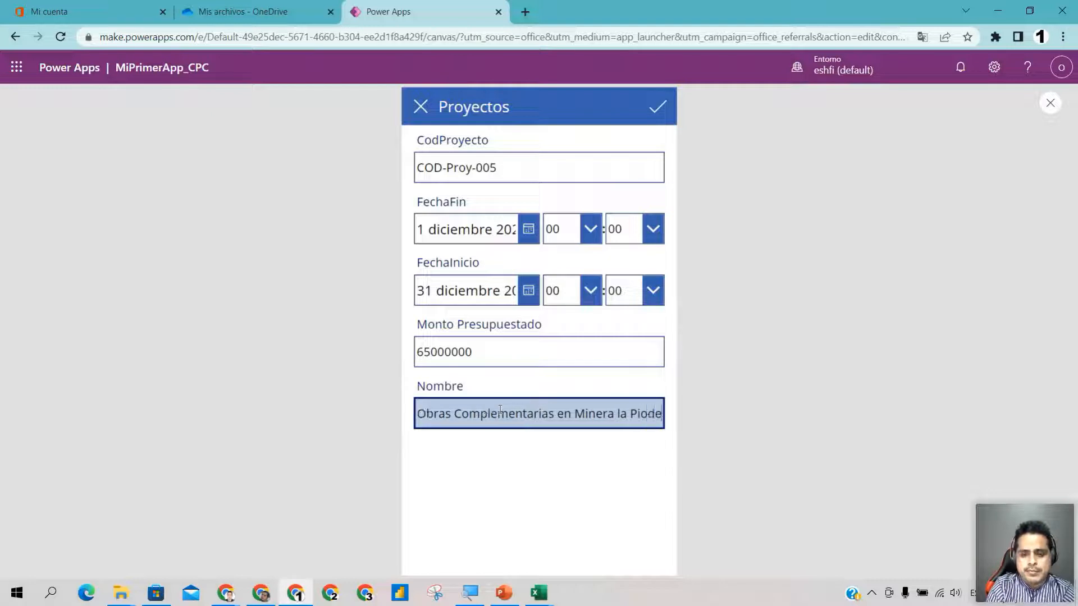
pyautogui.press('BackSpace')
pyautogui.press('BackSpace')
pyautogui.press('BackSpace')
pyautogui.press('BackSpace')
pyautogui.press('BackSpace')
pyautogui.write('oderosa')
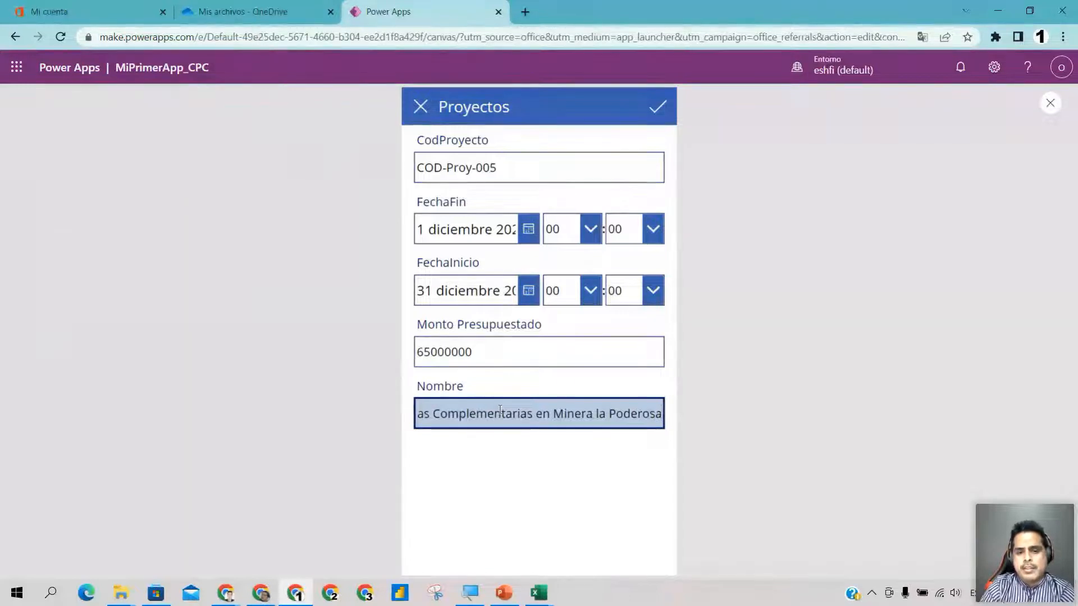
pyautogui.click(659, 111)
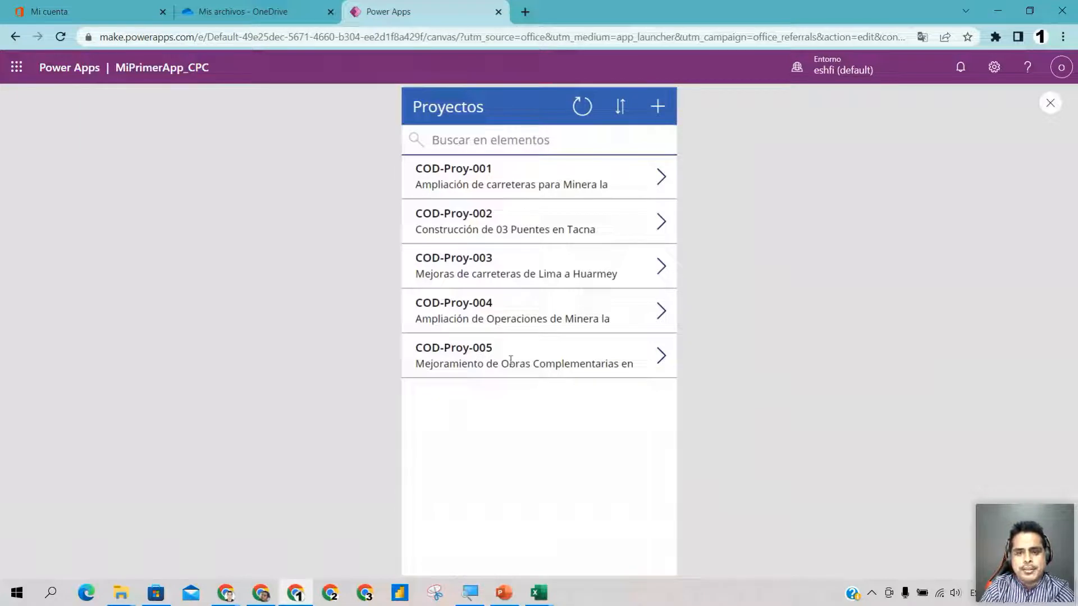
pyautogui.click(499, 12)
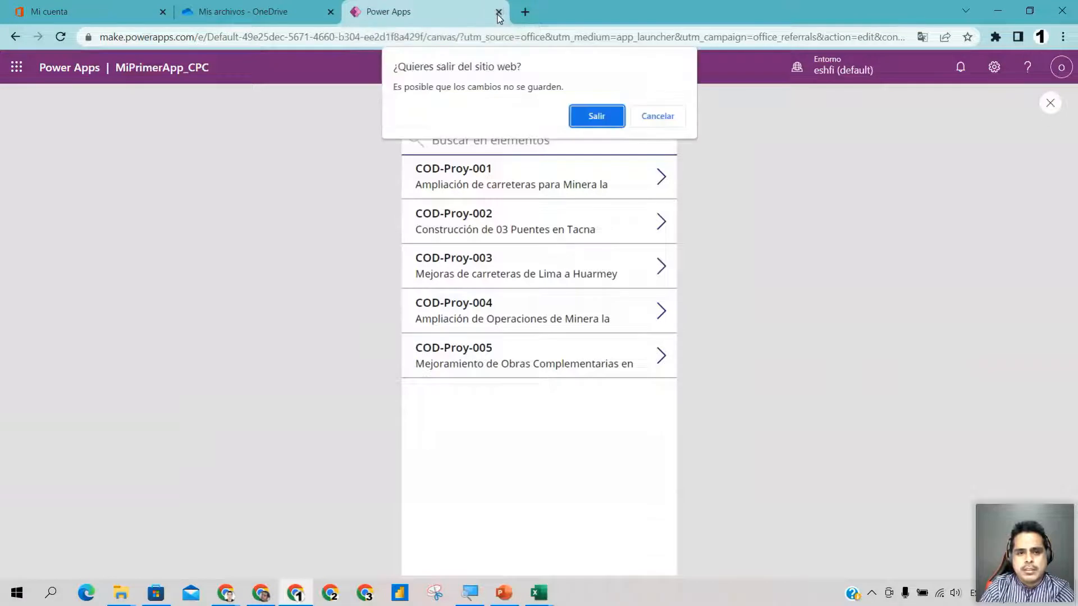
pyautogui.click(657, 116)
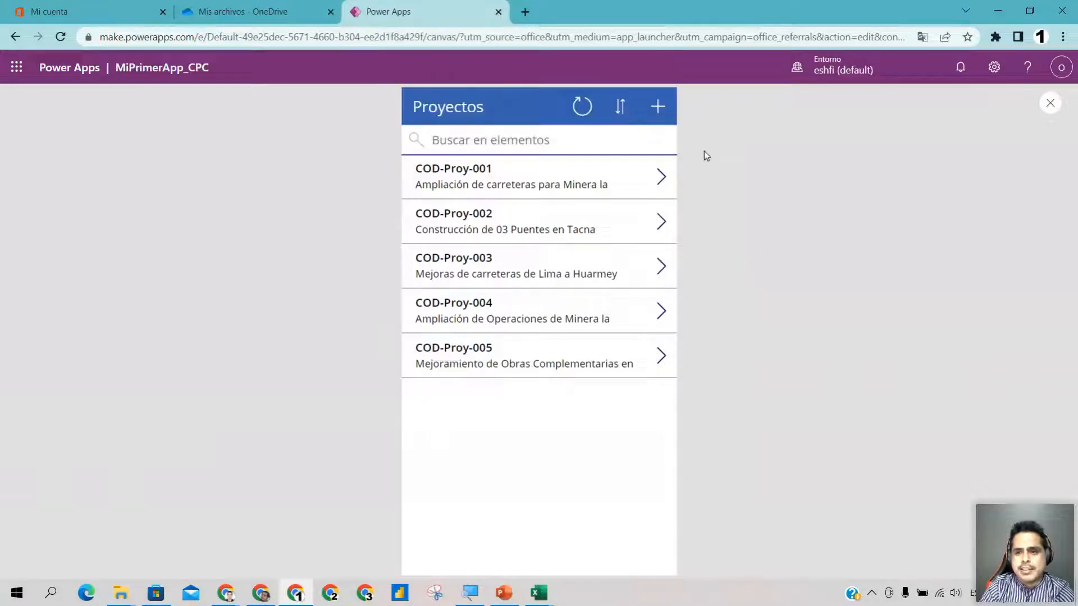
# Step: Exit the app preview, dismiss the tip, and close the MiPrimerApp_CPC editor, confirming leaving the site
pyautogui.click(1050, 105)
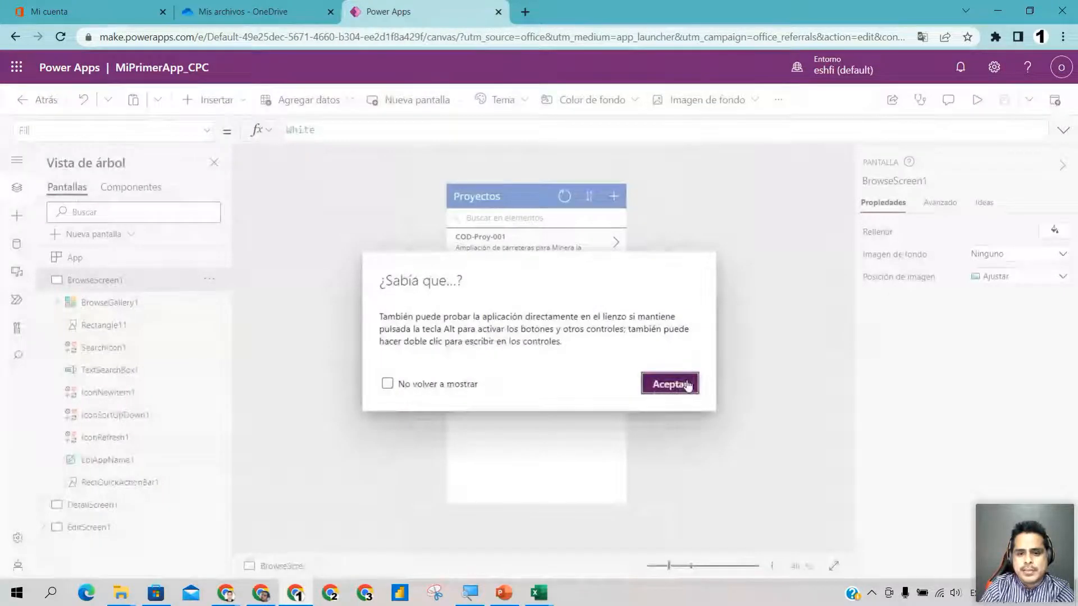
pyautogui.click(670, 384)
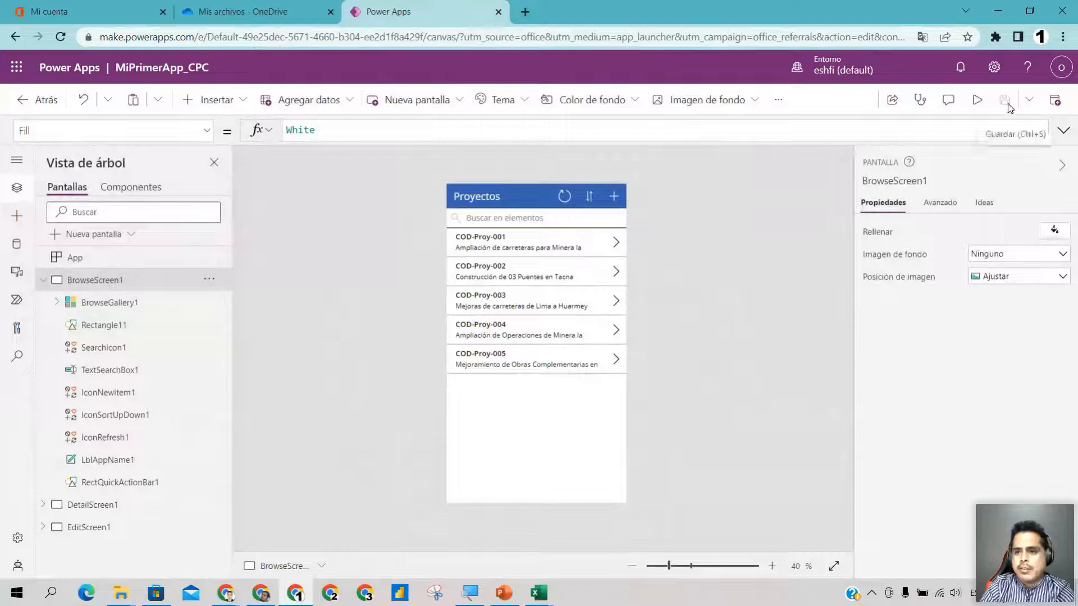
pyautogui.click(498, 12)
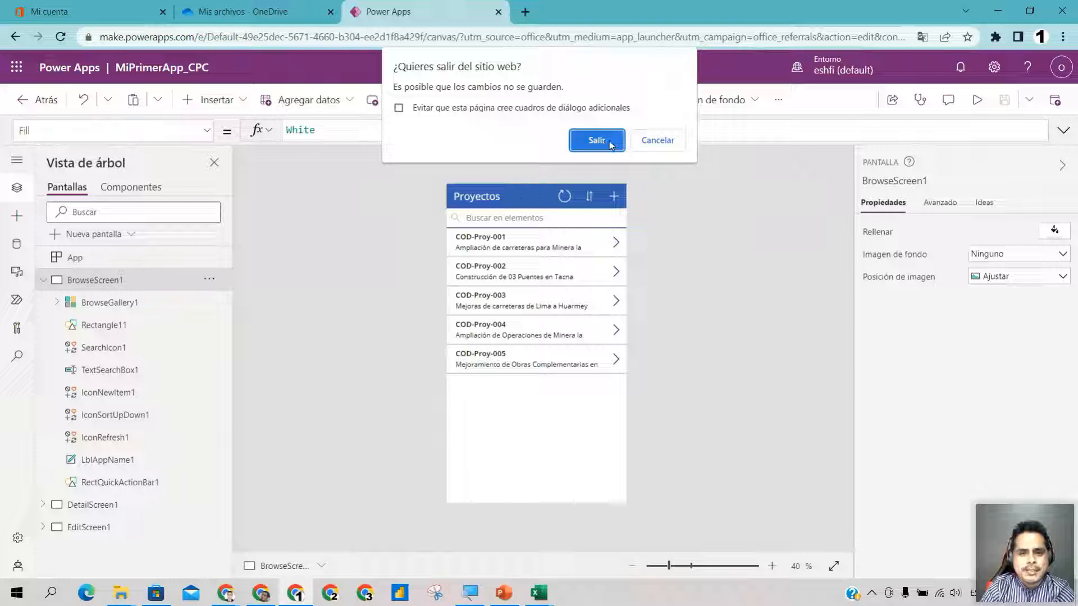
pyautogui.click(602, 140)
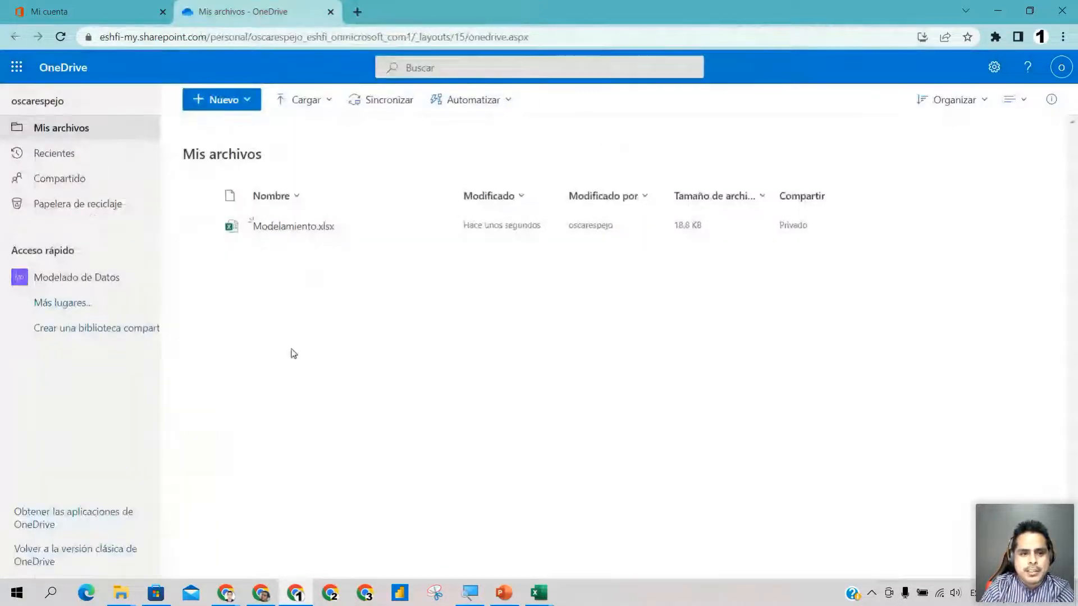
# Step: Open Modelamiento.xlsx from OneDrive, check the COD-Proy-005 row and the identifiers in column G, and close the workbook
pyautogui.click(295, 227)
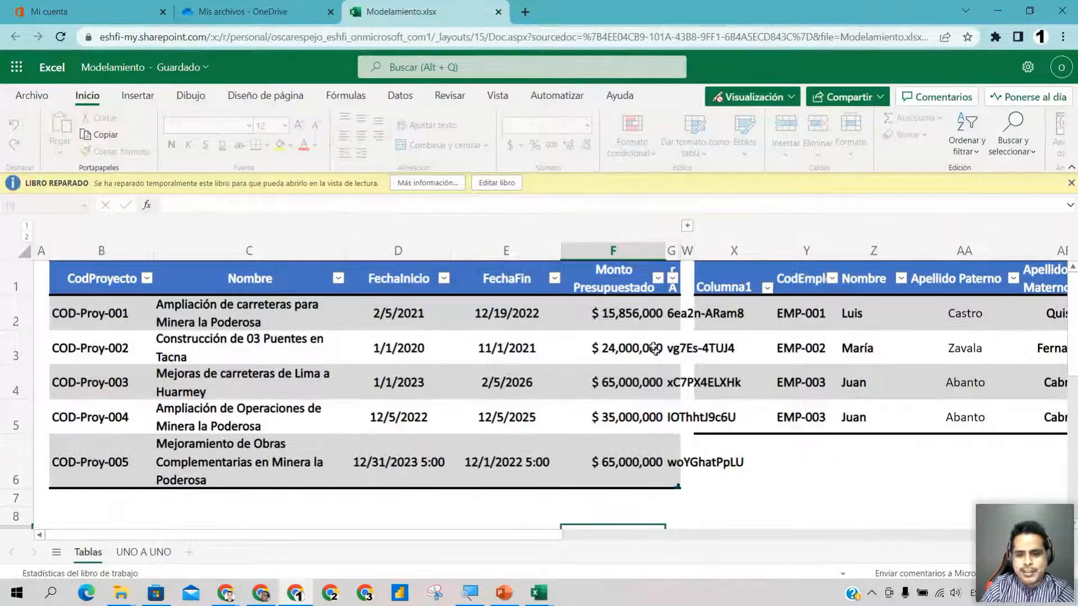
pyautogui.click(669, 465)
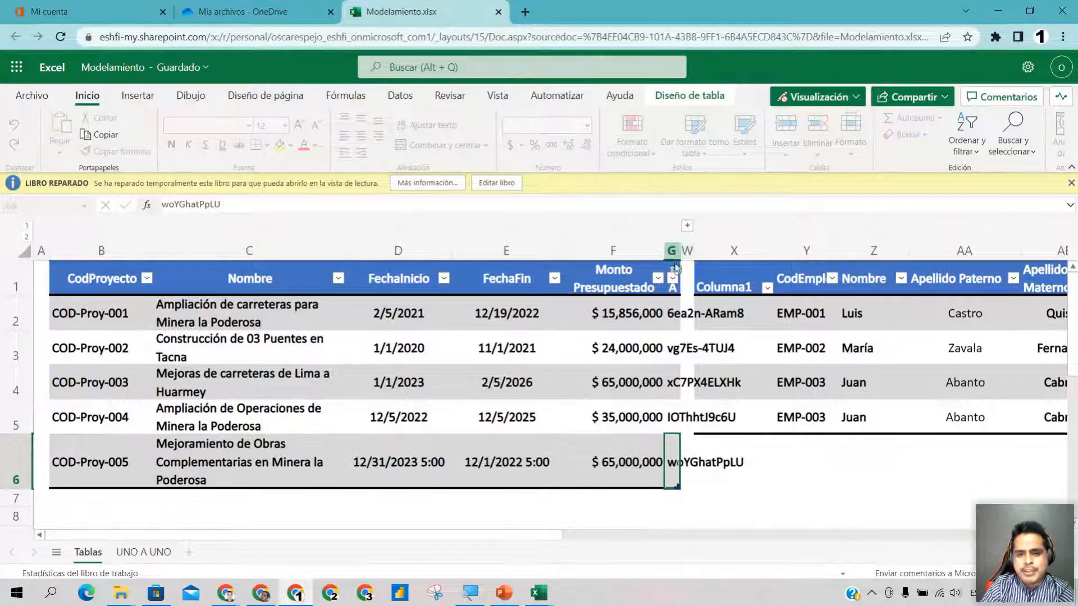
pyautogui.click(674, 314)
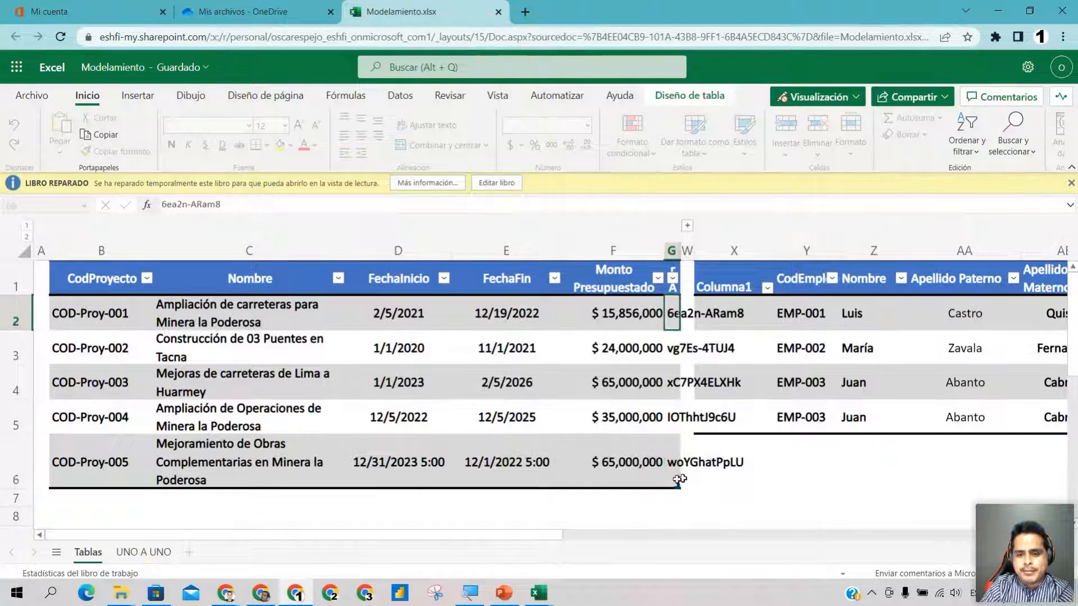
pyautogui.click(678, 479)
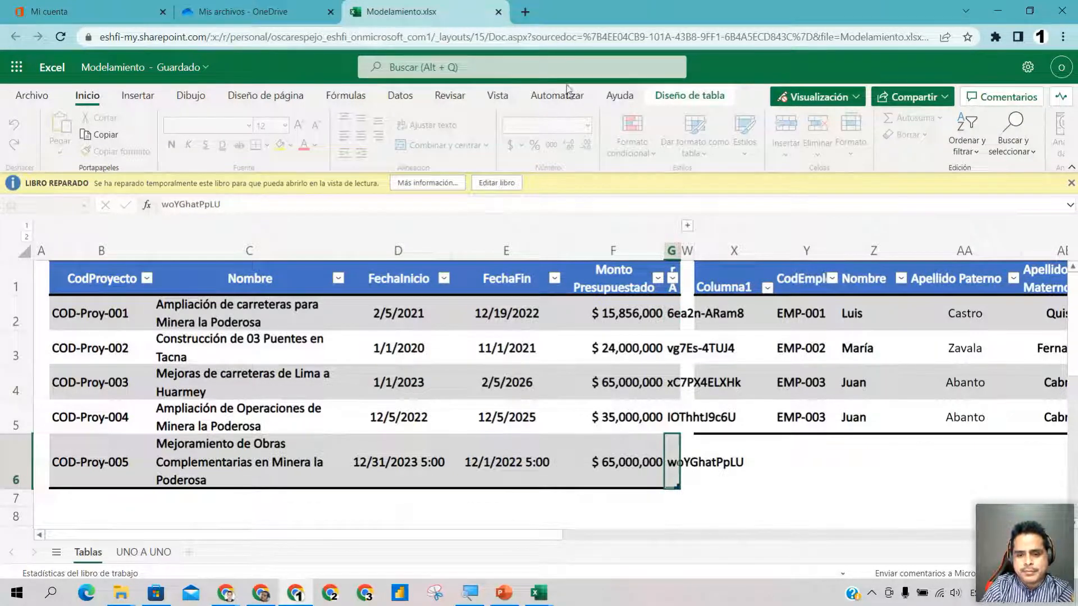
pyautogui.click(498, 12)
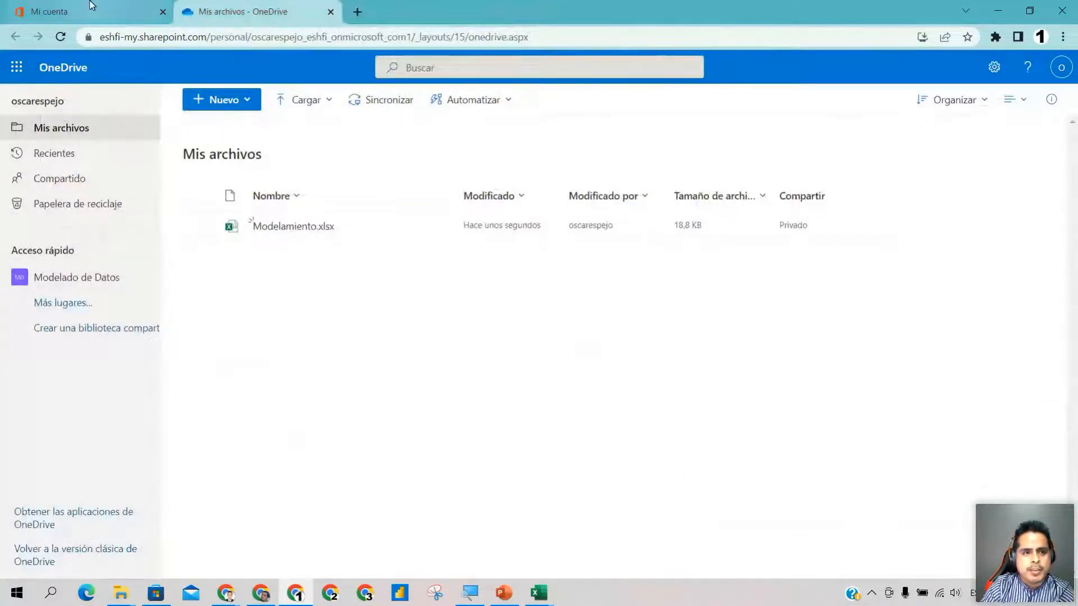
# Step: Launch Power Apps from the Office account page's app launcher, reload its page, and close the OneDrive files page
pyautogui.moveTo(96, 17)
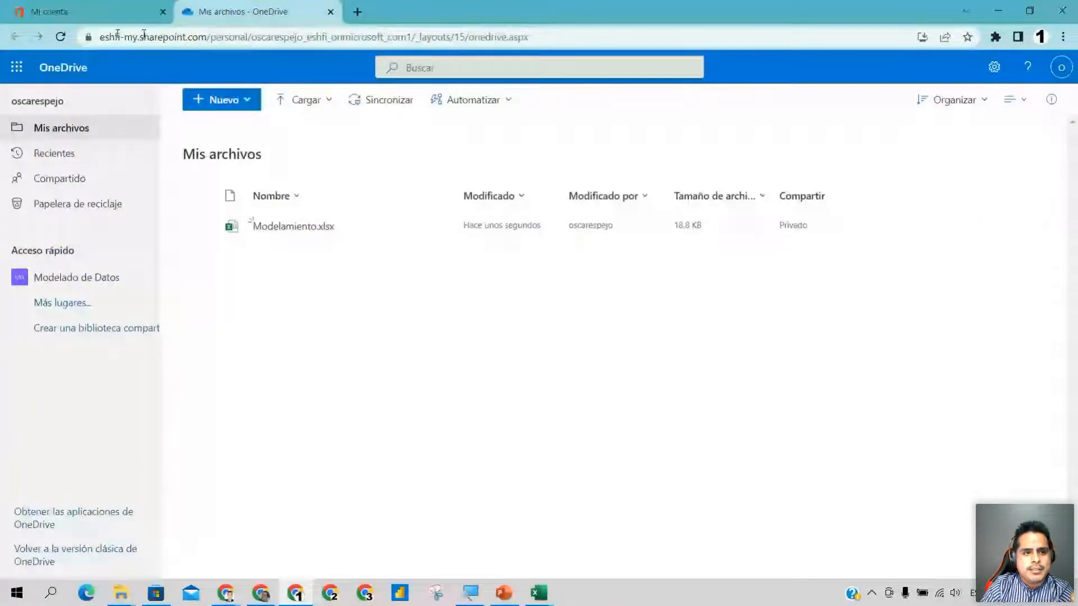
pyautogui.click(78, 22)
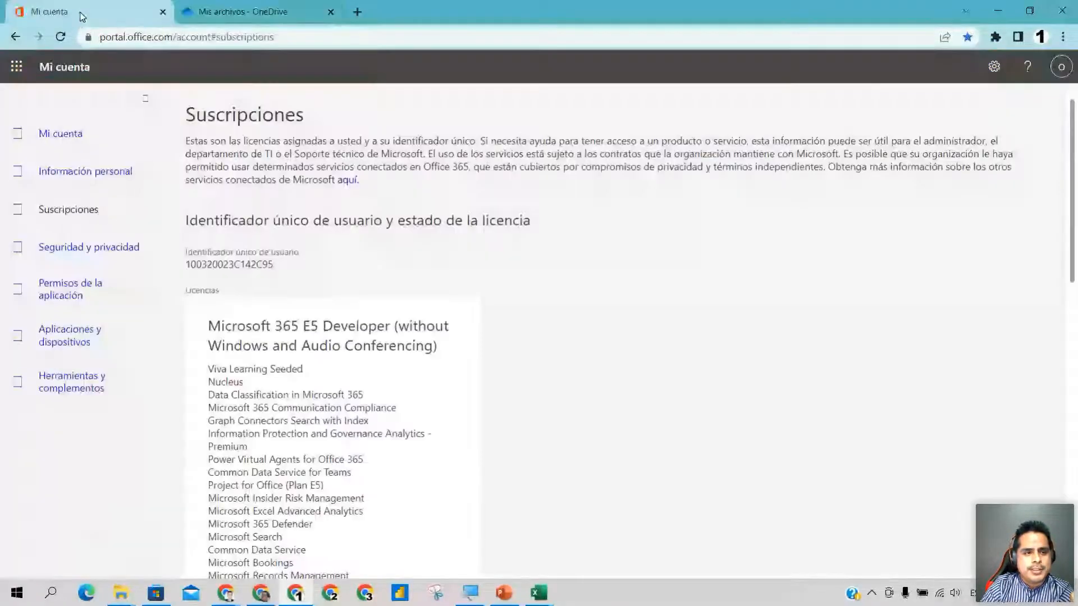
pyautogui.click(17, 67)
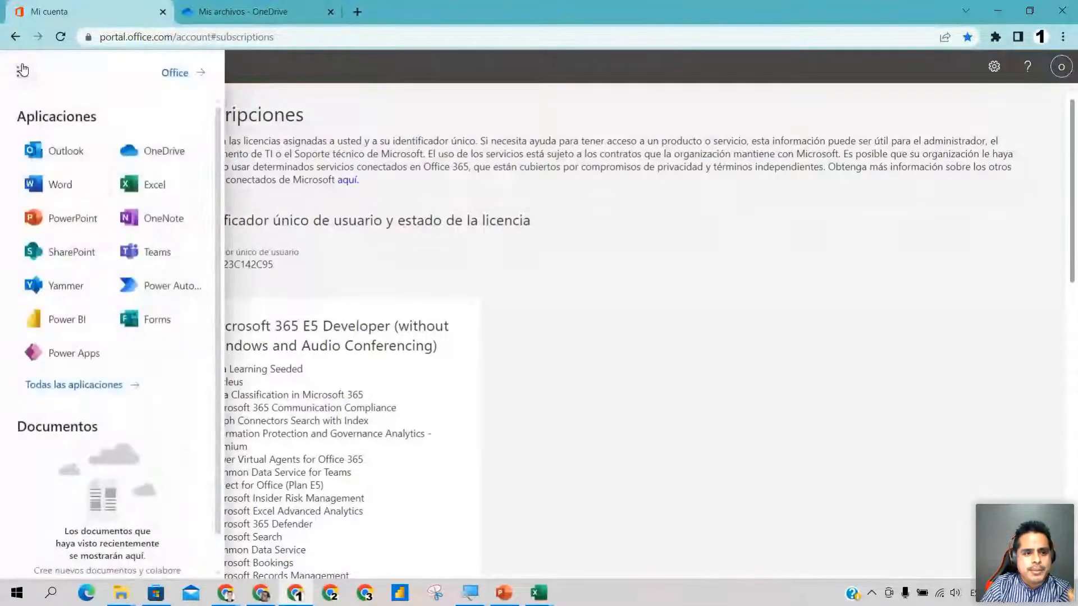
pyautogui.click(73, 354)
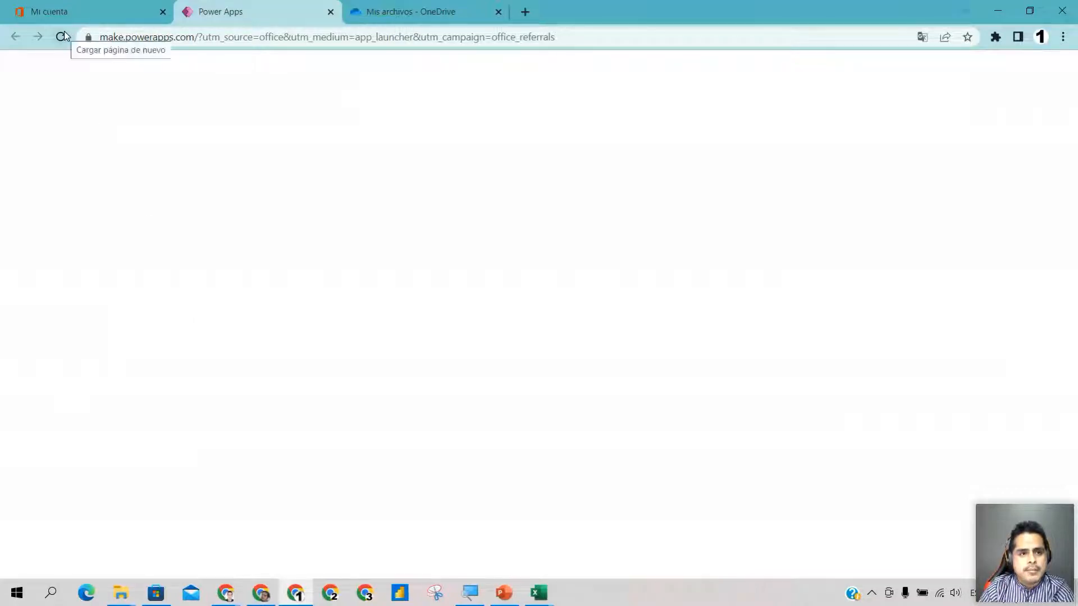
pyautogui.click(443, 7)
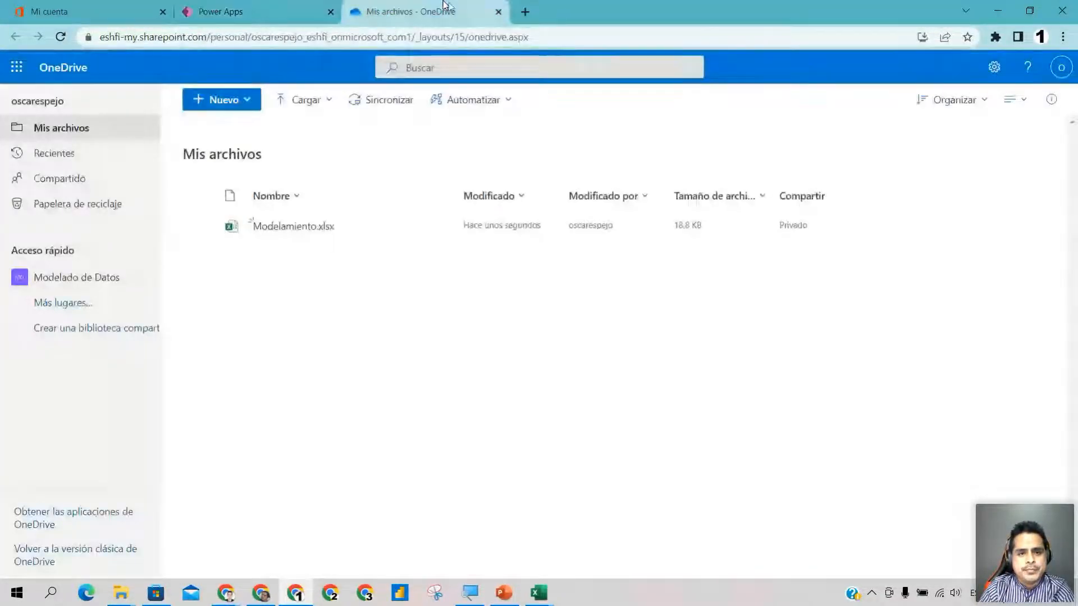
pyautogui.click(497, 12)
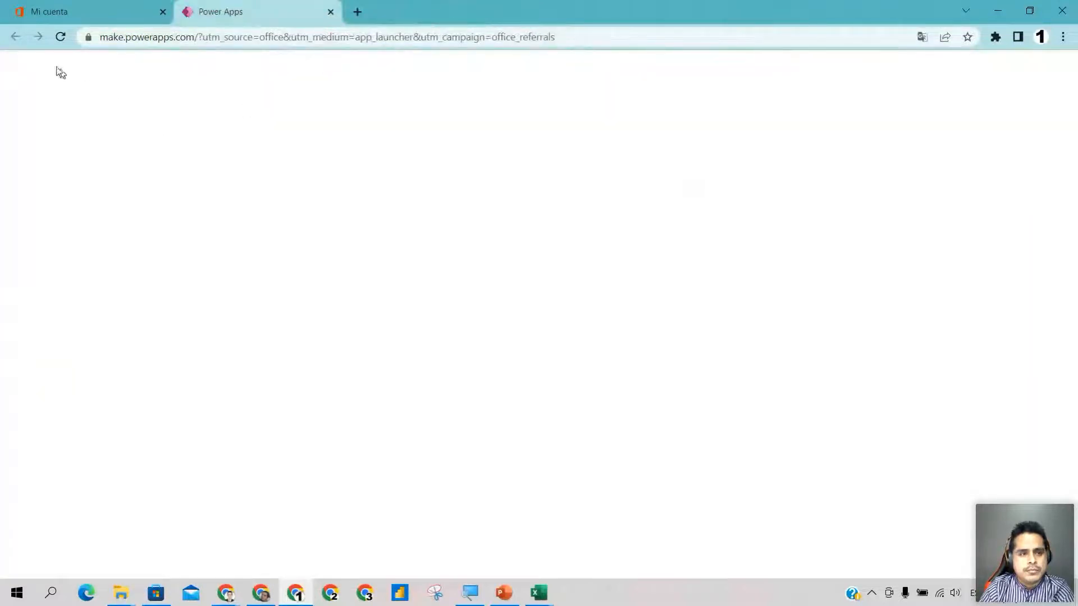
pyautogui.click(62, 37)
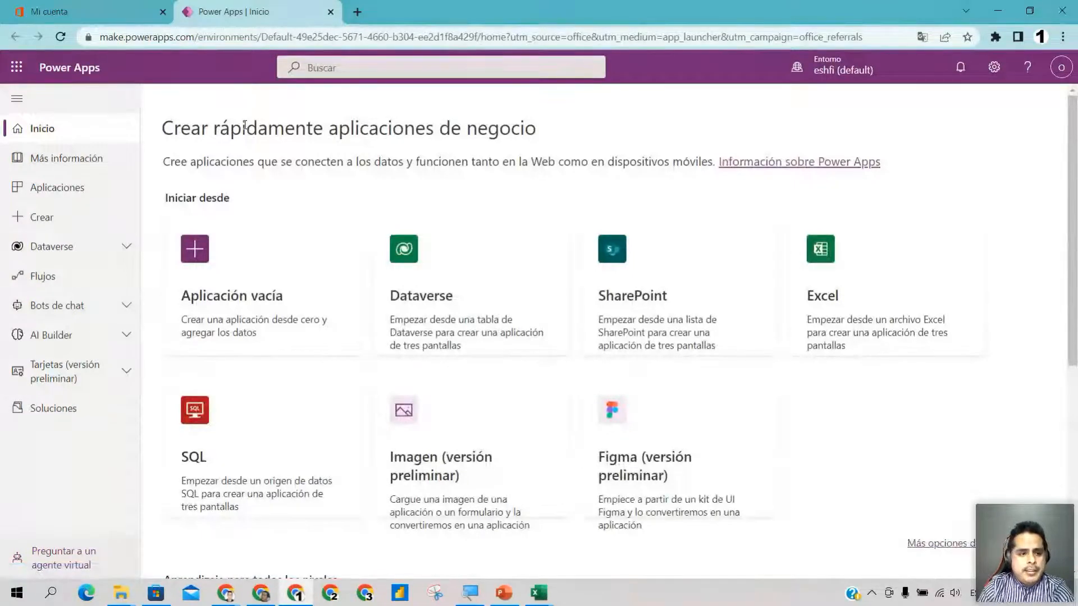
# Step: Magnify the Power Apps home page briefly, restore normal size, and open the list of applications
pyautogui.press('super+plus')
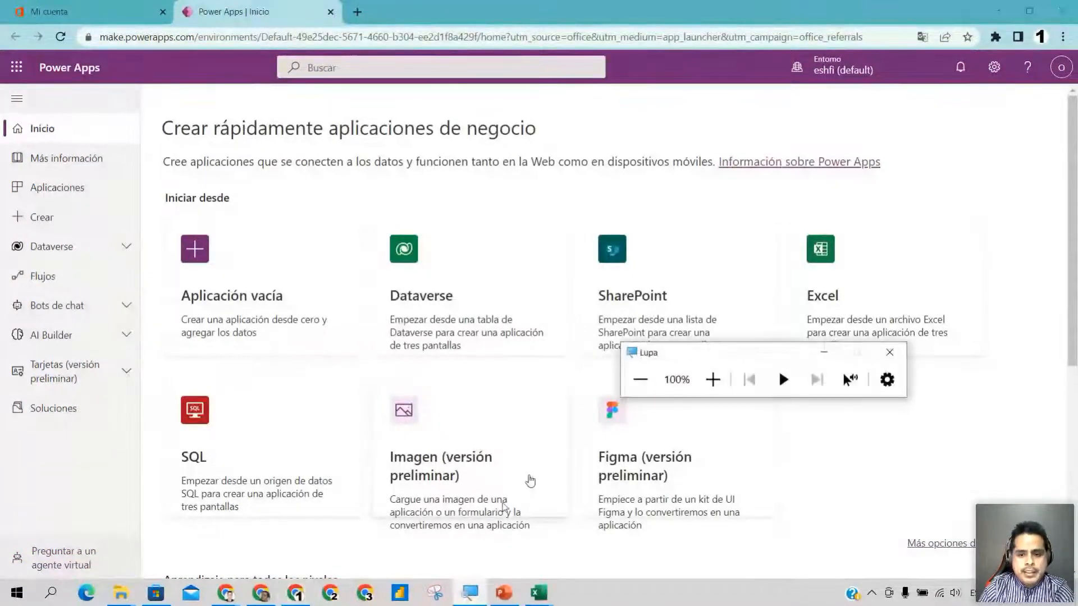
pyautogui.click(713, 379)
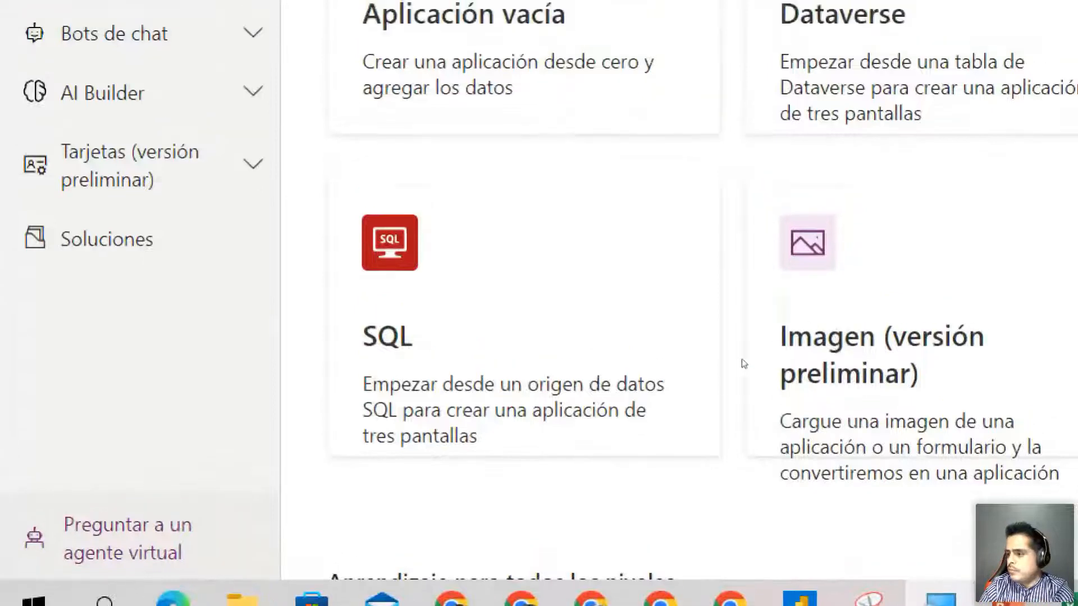
pyautogui.press('super+minus')
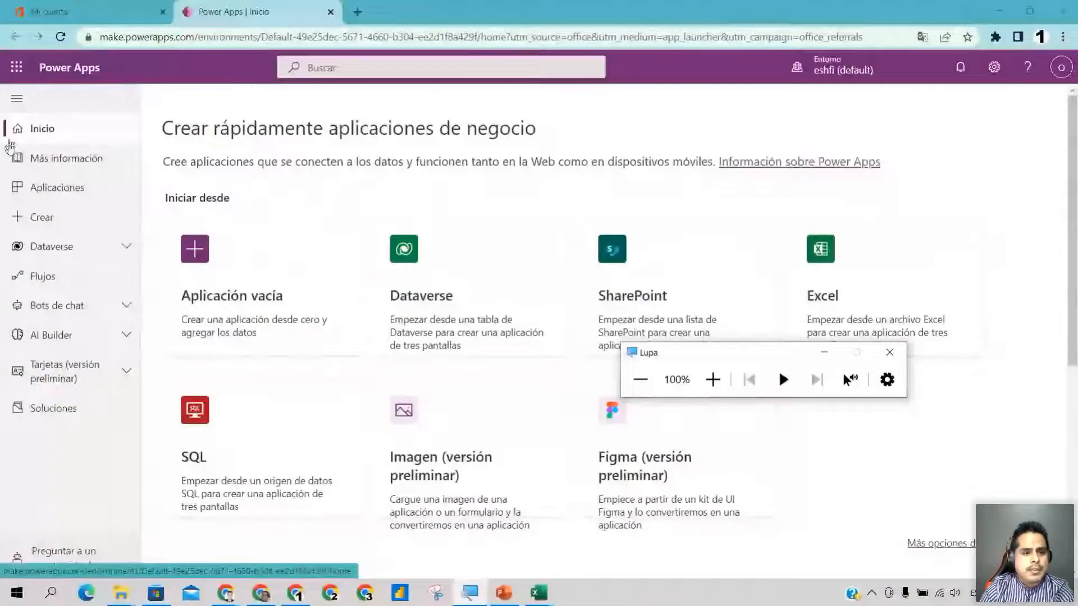
pyautogui.click(66, 197)
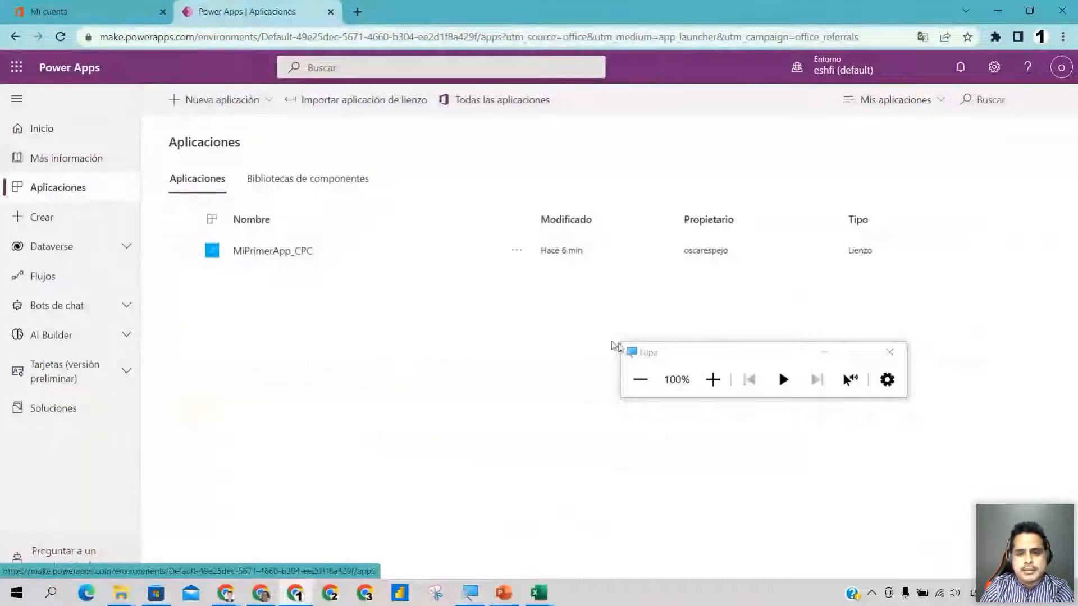
pyautogui.click(822, 353)
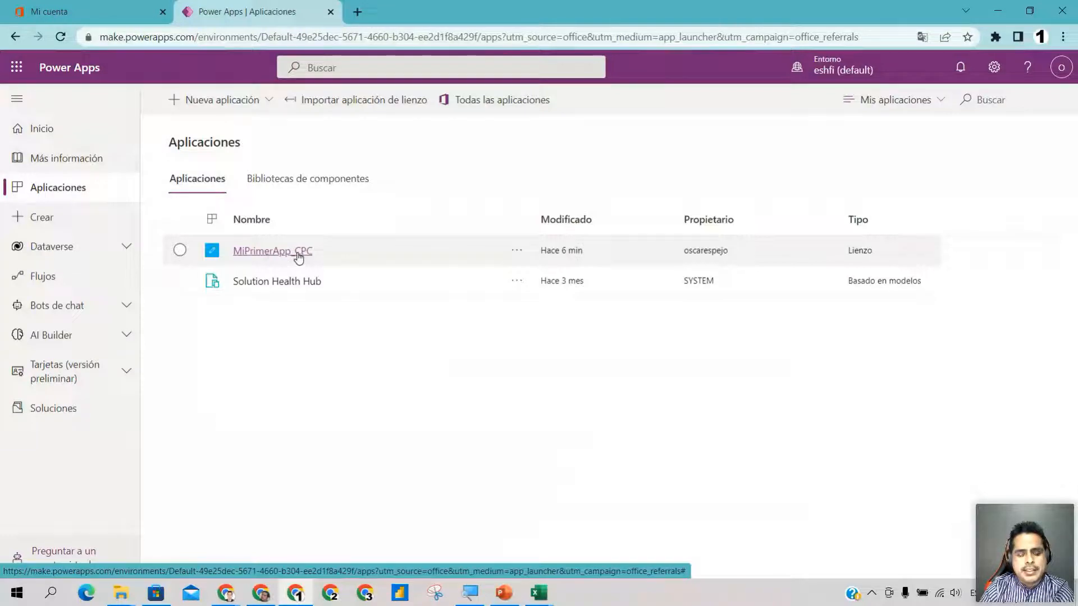
# Step: Open MiPrimerApp_CPC for editing, overriding the locked session and skipping the Power Apps Studio welcome
pyautogui.click(514, 252)
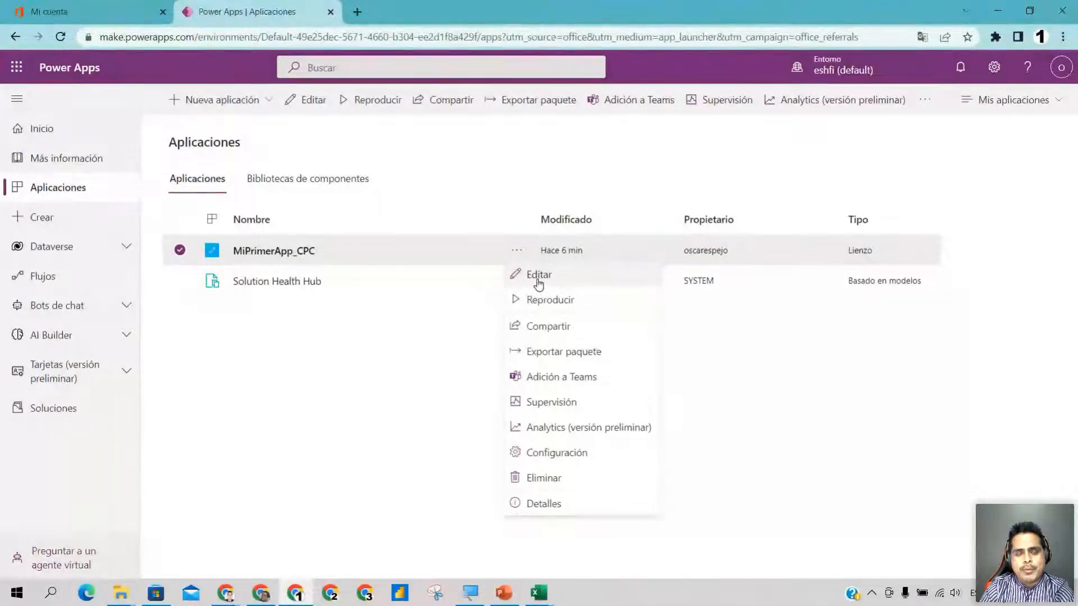
pyautogui.click(537, 281)
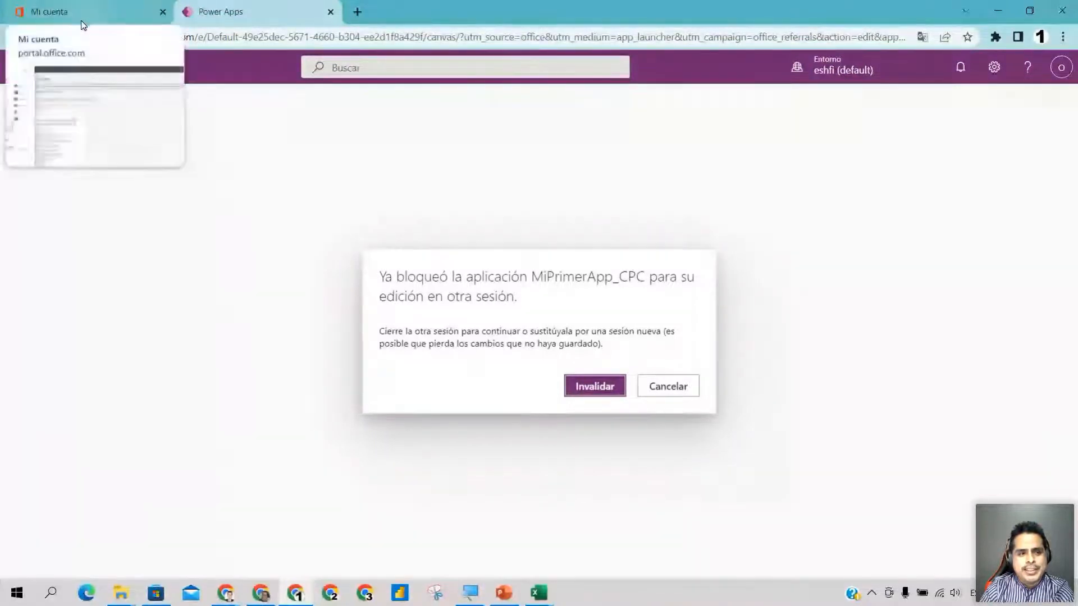
pyautogui.click(63, 8)
pyautogui.click(223, 9)
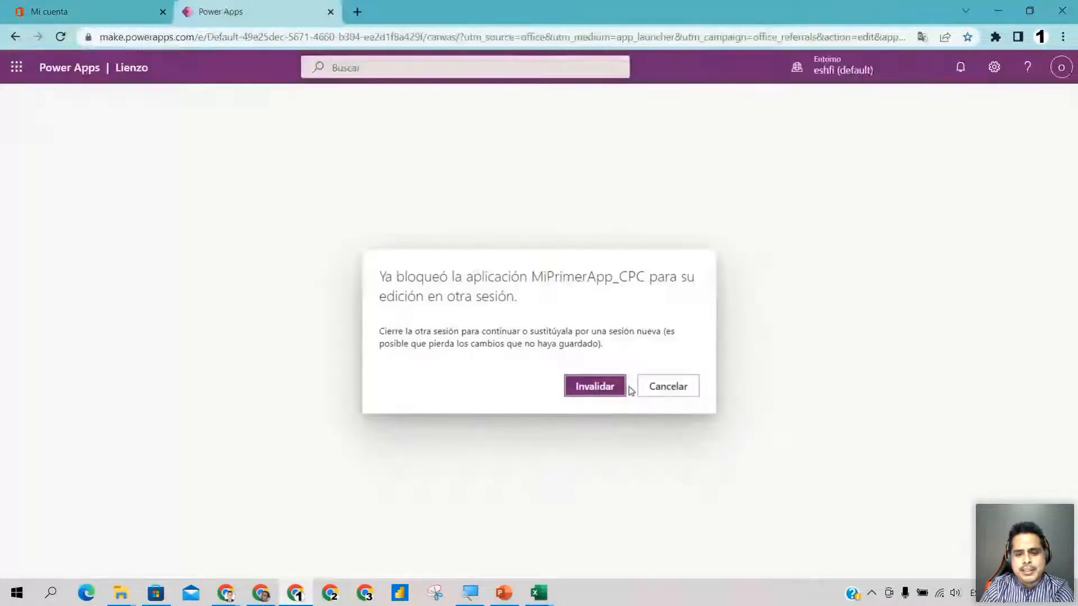
pyautogui.click(595, 388)
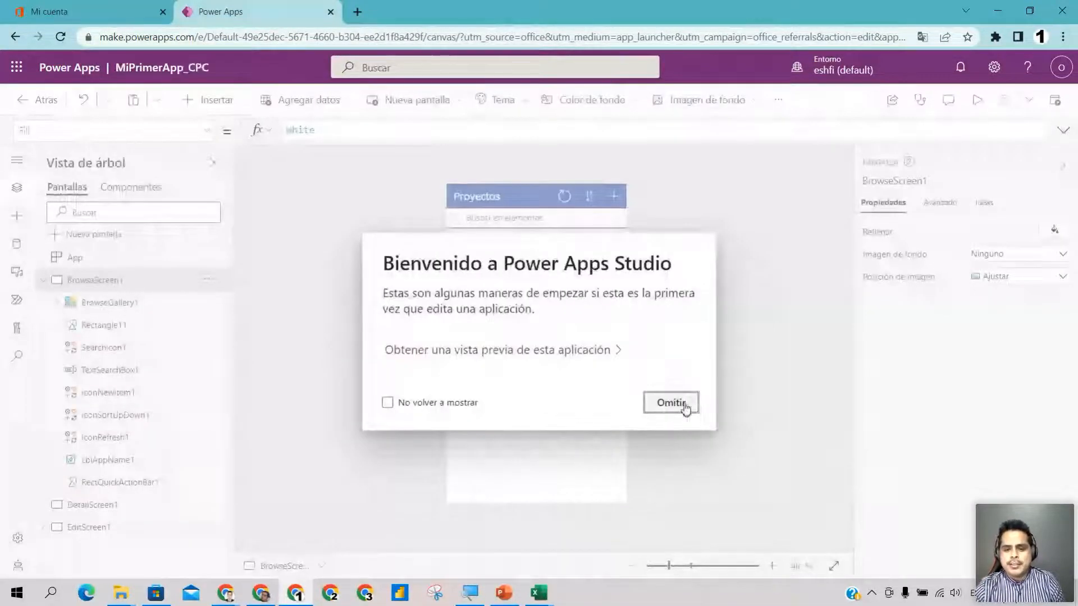
pyautogui.click(671, 402)
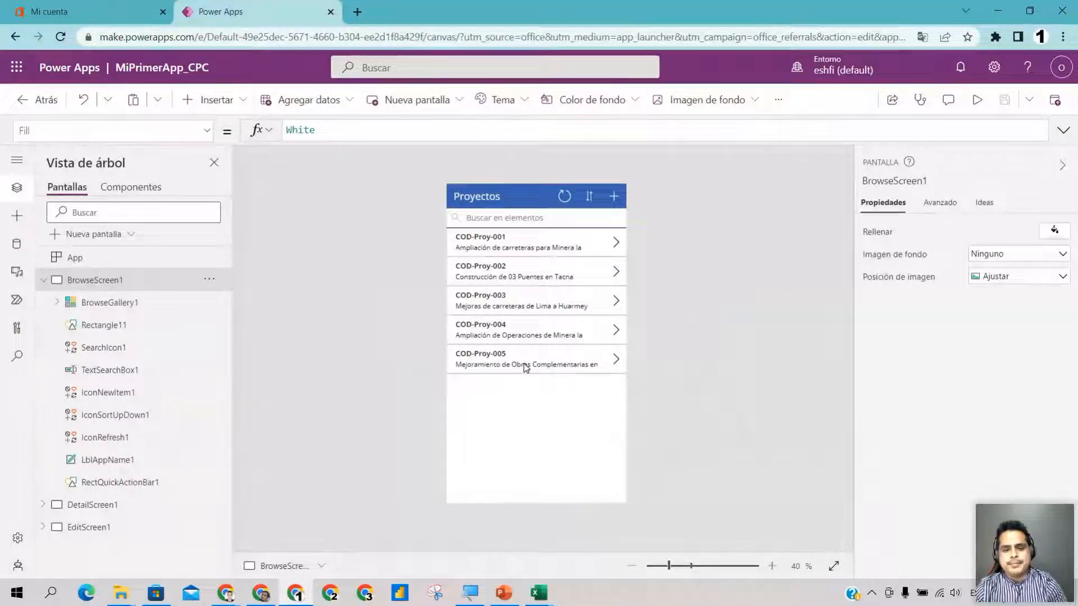
# Step: Examine the Proyectos browse screen up close and compare it with the presentation slide on migrating Excel tables to SharePoint lists
pyautogui.scroll(1, 526, 368)
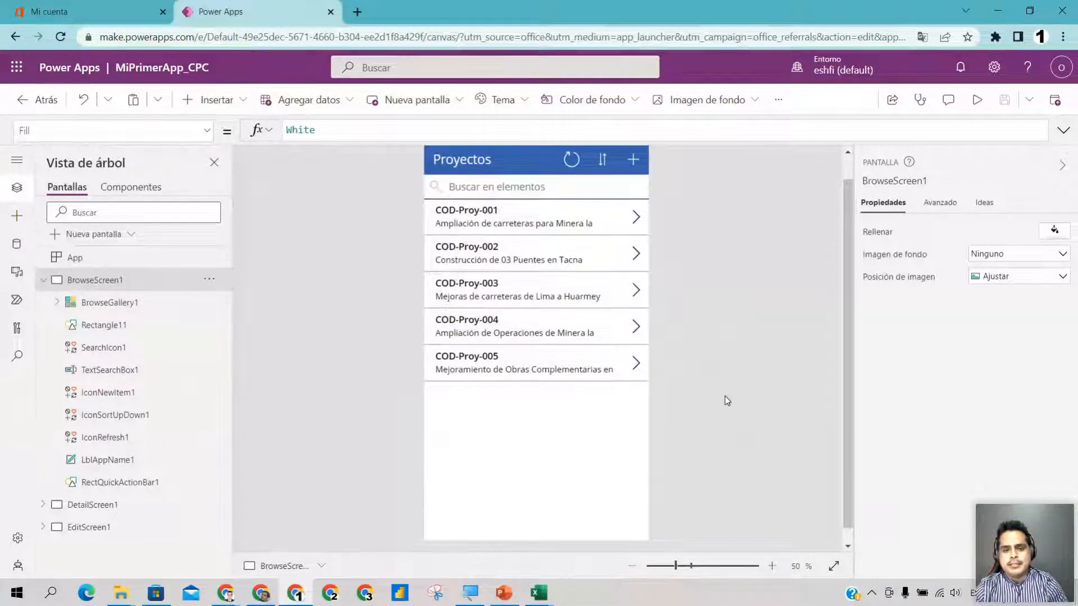
pyautogui.scroll(1, 725, 397)
pyautogui.scroll(1, 725, 396)
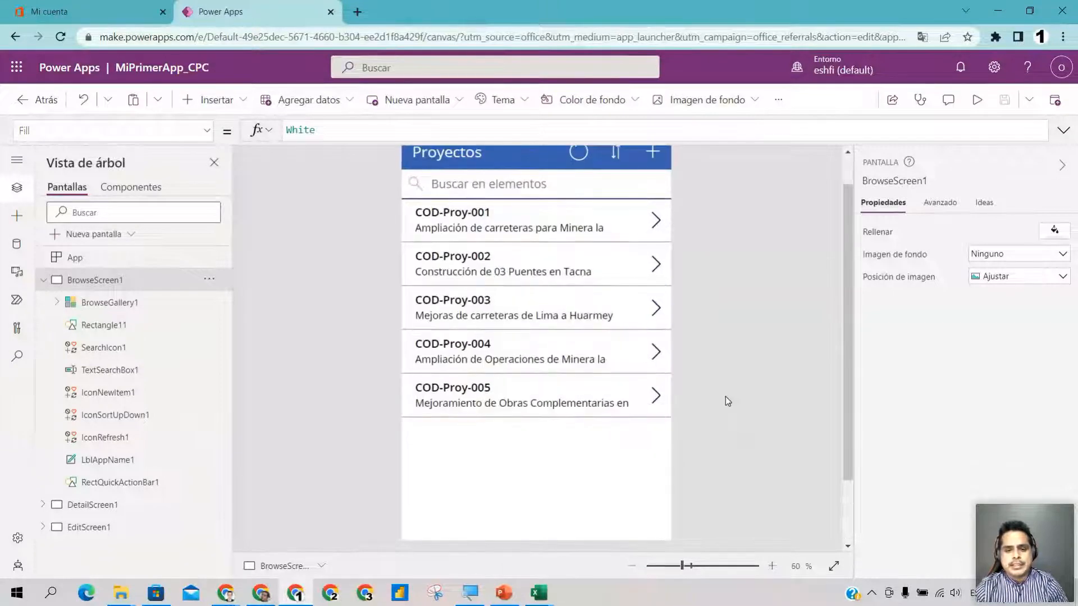
pyautogui.scroll(1, 725, 396)
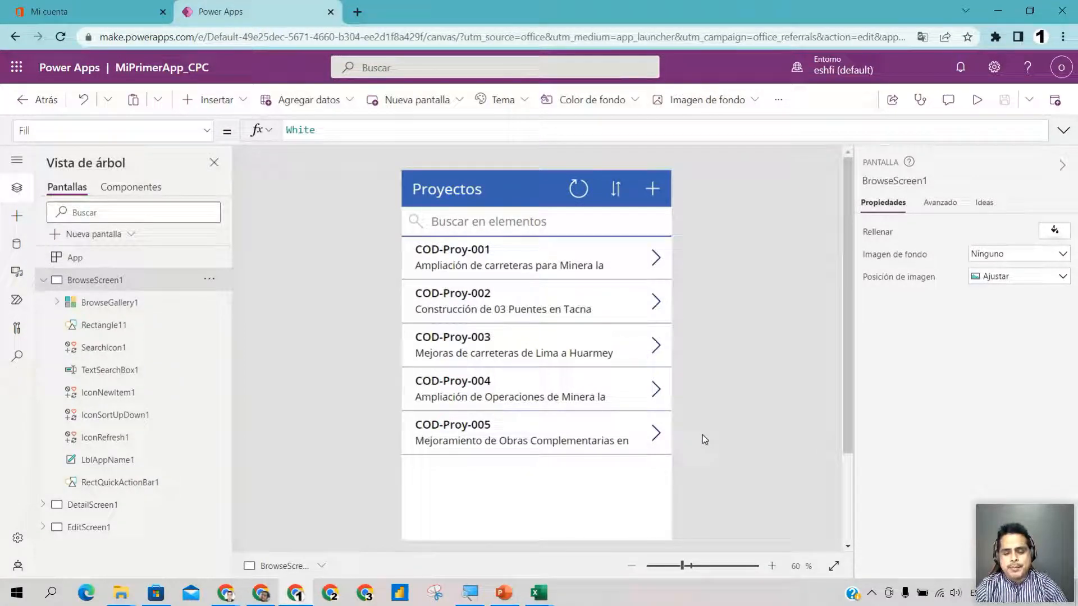
pyautogui.click(511, 598)
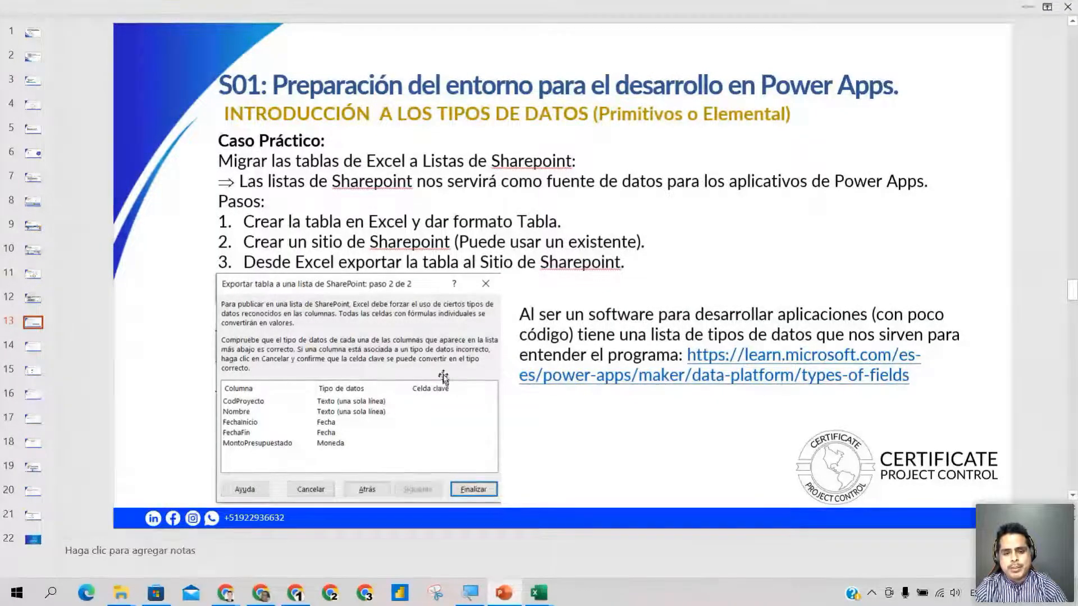
pyautogui.click(503, 598)
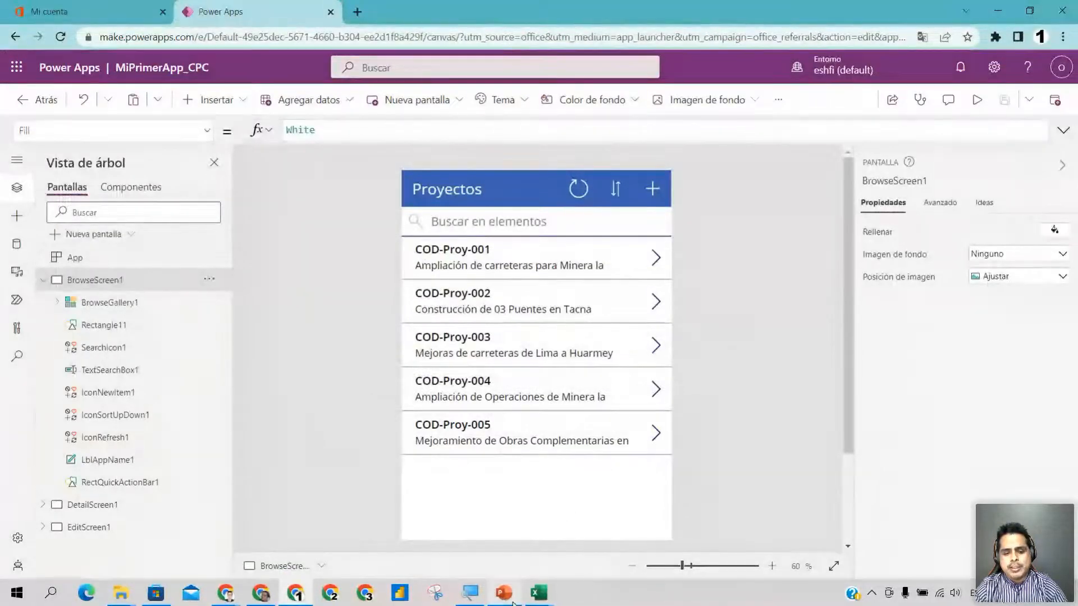
pyautogui.click(510, 599)
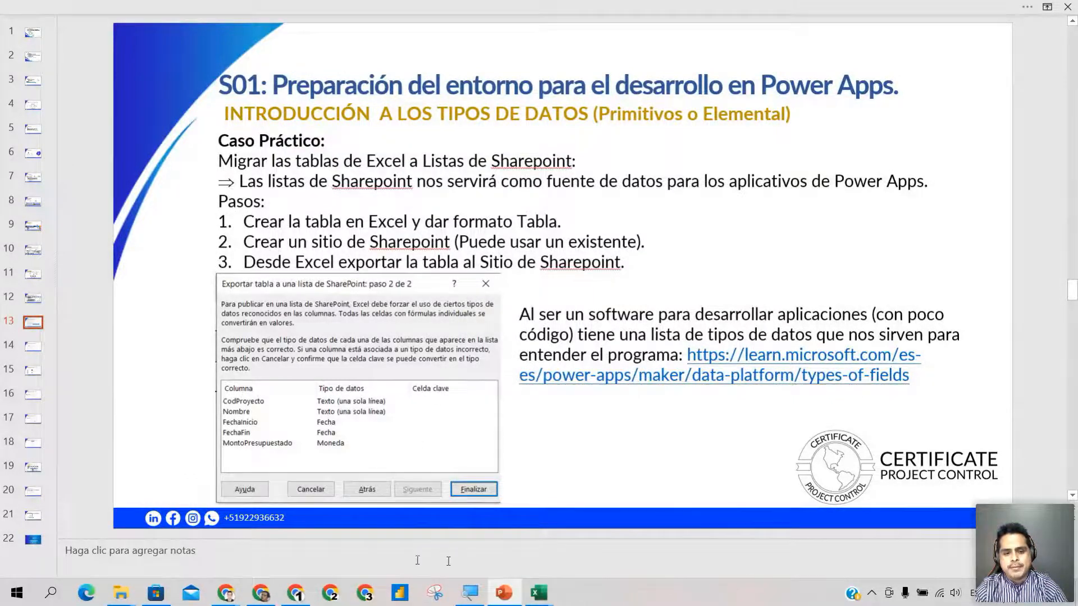
pyautogui.click(504, 592)
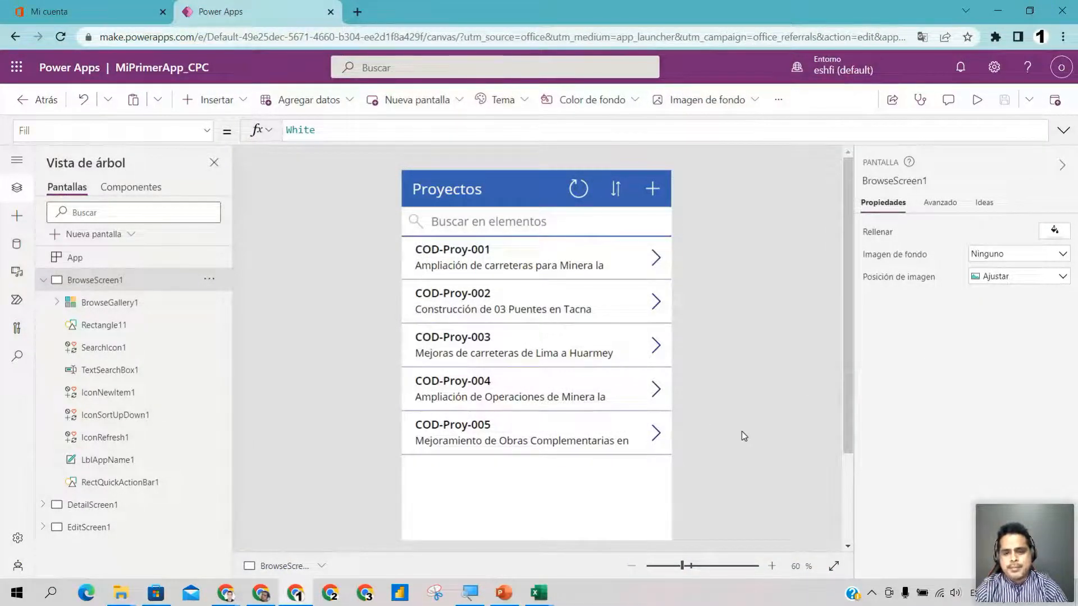
# Step: Select the project records gallery on BrowseScreen1 to show its data source and properties
pyautogui.scroll(-3, 742, 431)
pyautogui.scroll(3, 742, 431)
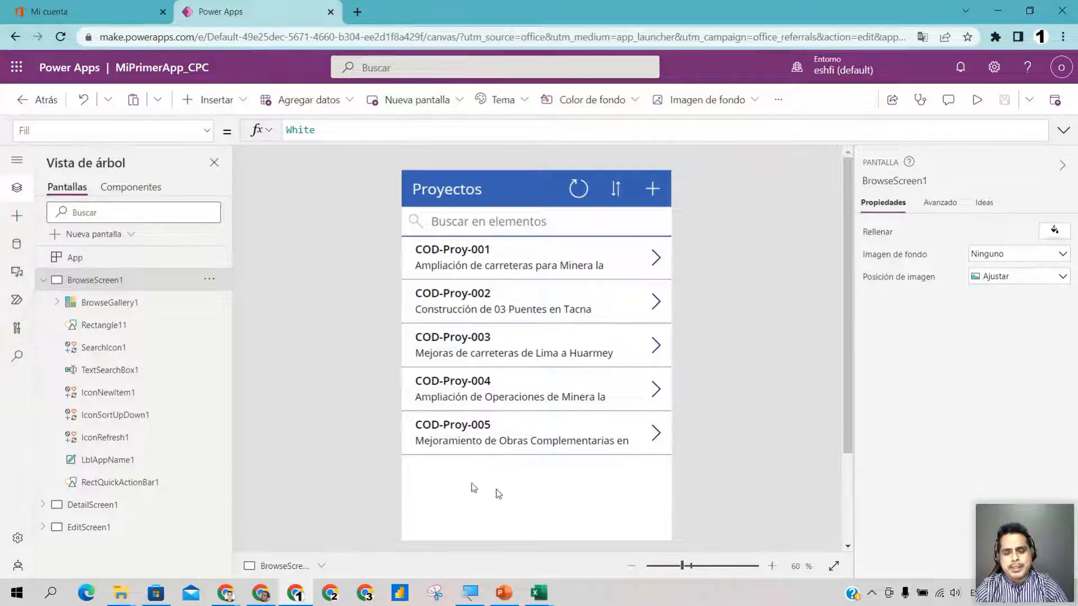
pyautogui.click(524, 385)
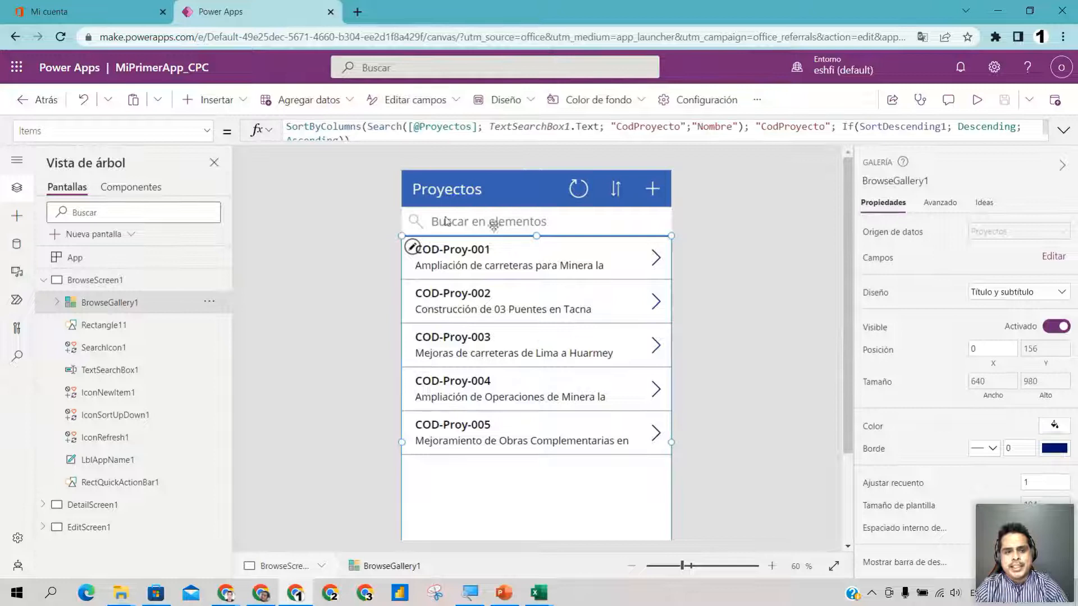
# Step: Expand the formula area and examine the project gallery's full Items formula, magnifying the screen briefly and restoring it to 100%
pyautogui.moveTo(280, 148); pyautogui.dragTo(279, 164)
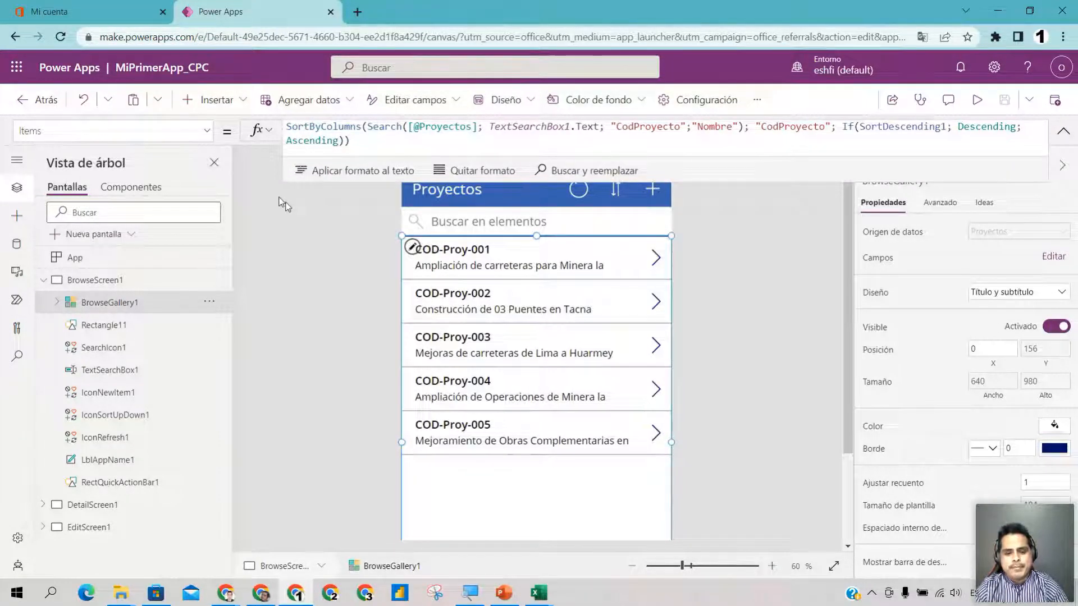
pyautogui.click(469, 593)
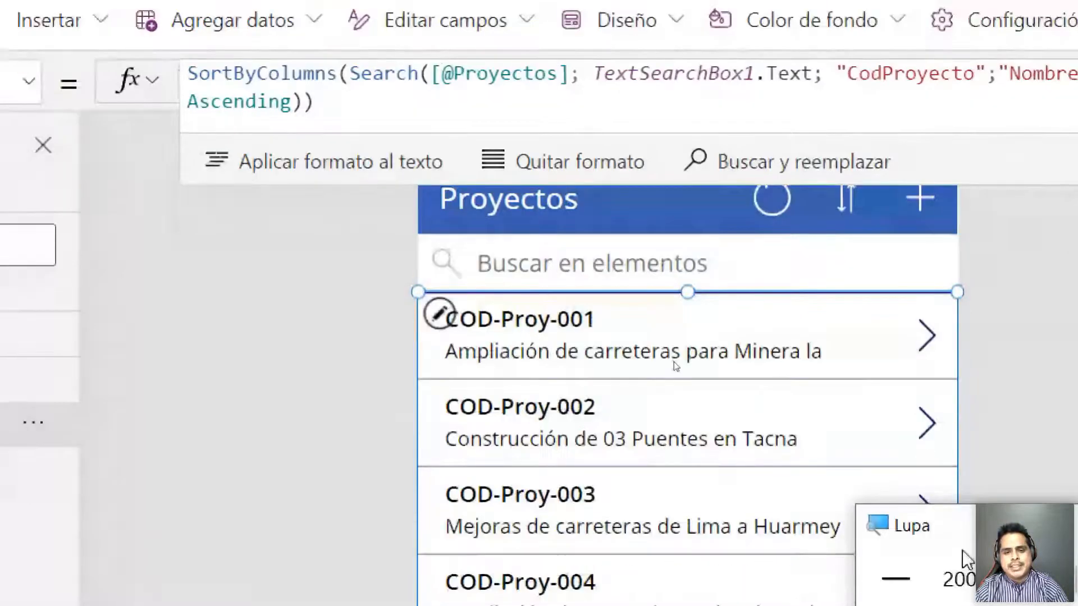
pyautogui.moveTo(962, 550); pyautogui.dragTo(437, 376)
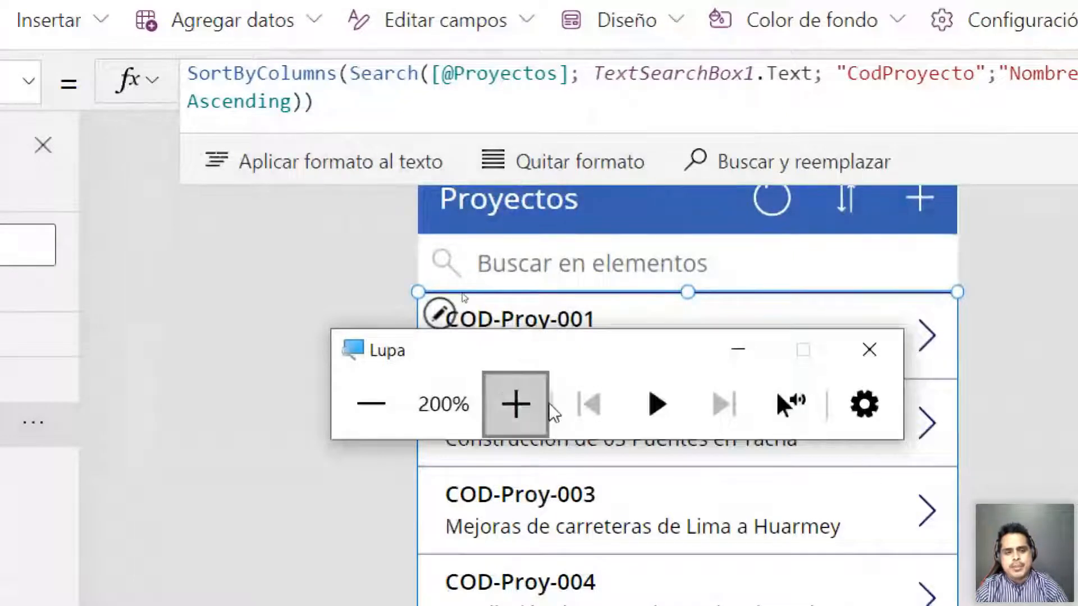
pyautogui.click(371, 404)
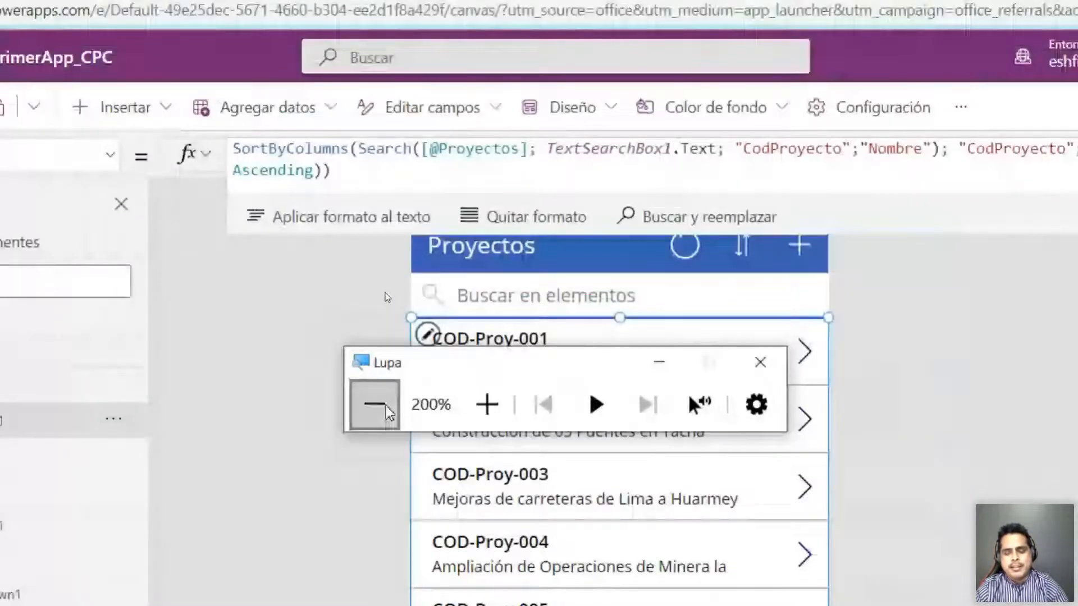
pyautogui.click(387, 410)
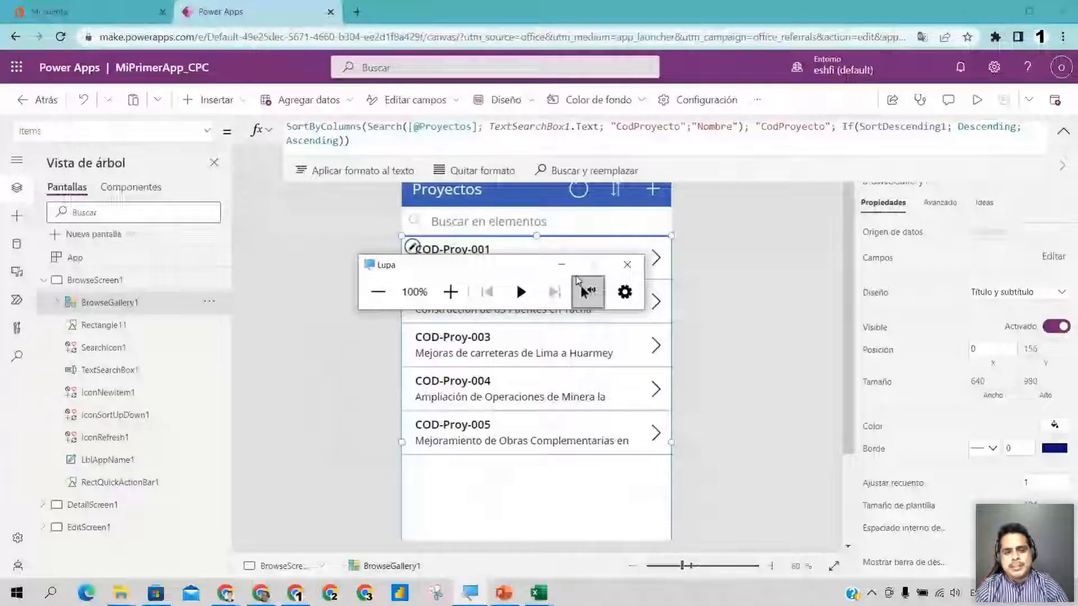
pyautogui.click(561, 265)
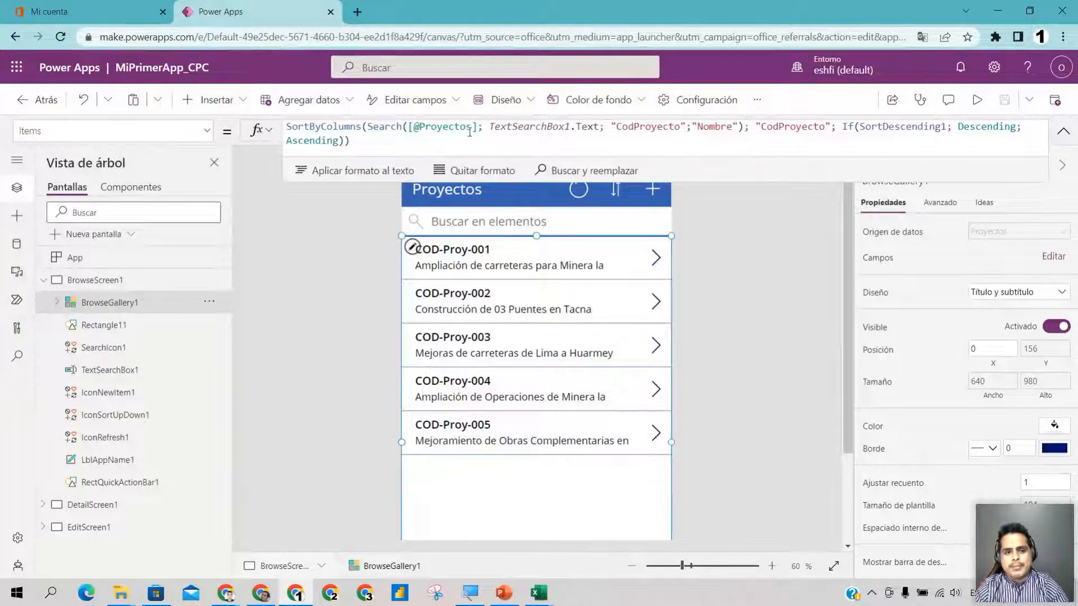
pyautogui.tripleClick(363, 137)
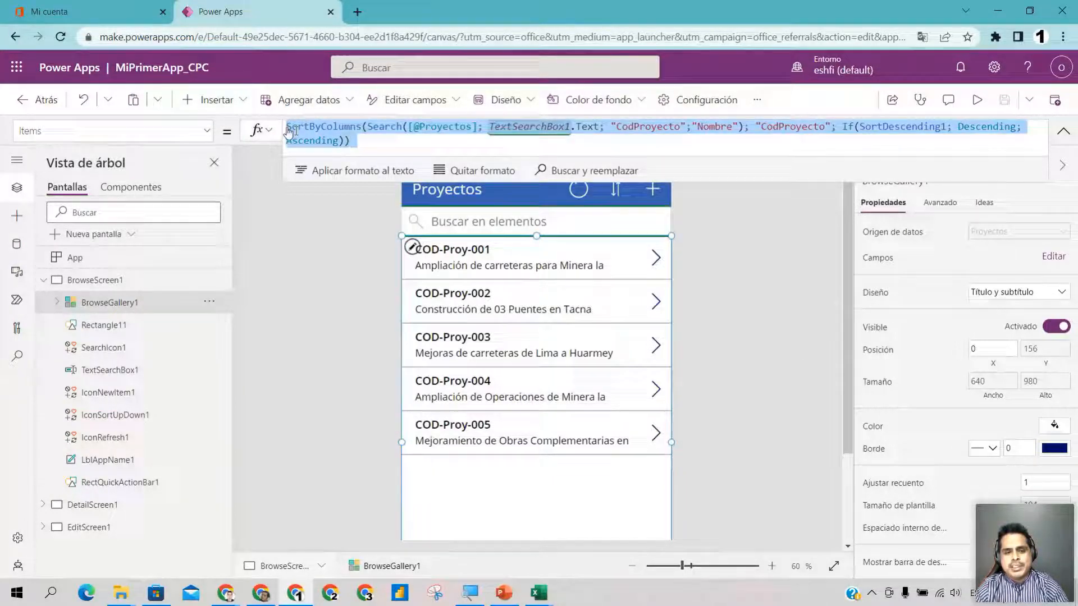
pyautogui.click(372, 146)
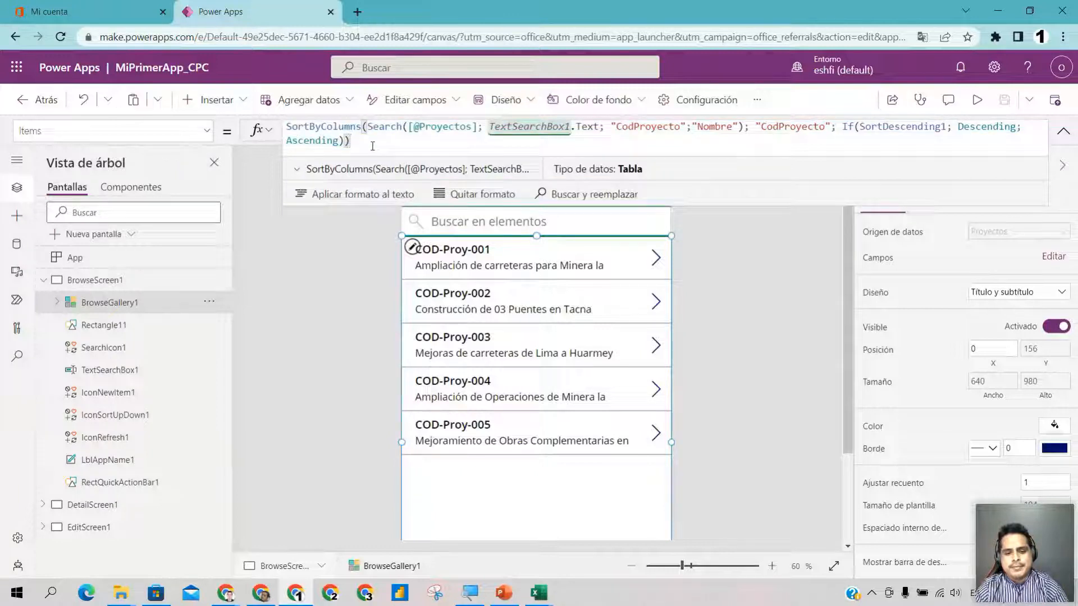
# Step: Switch to the PowerPoint presentation and review the MVC diagram slide and slide 20 on the Power FX language, enlarging slide 20
pyautogui.click(511, 598)
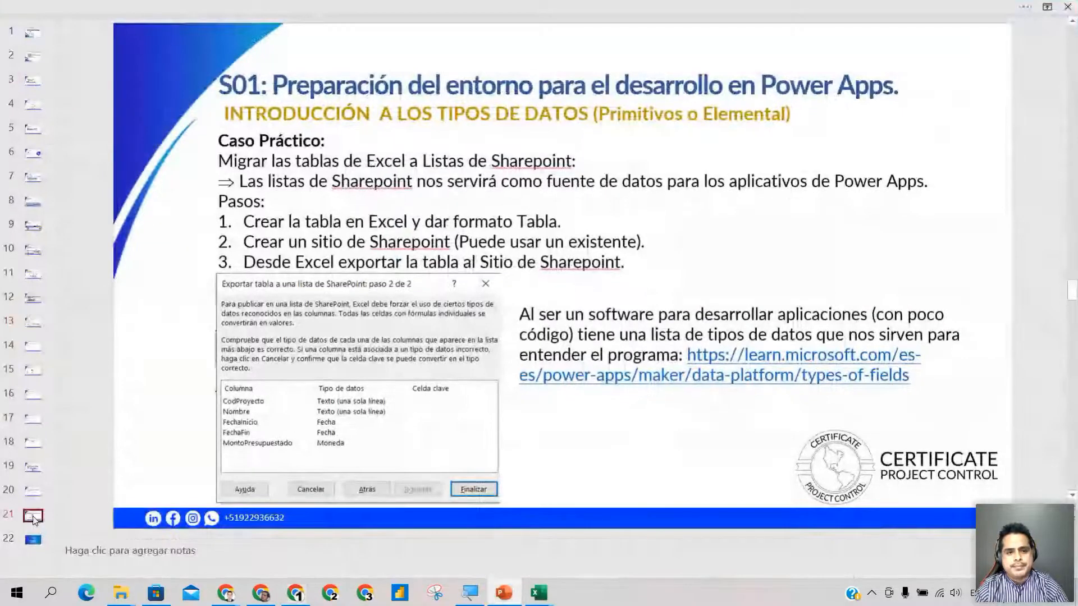
pyautogui.click(35, 493)
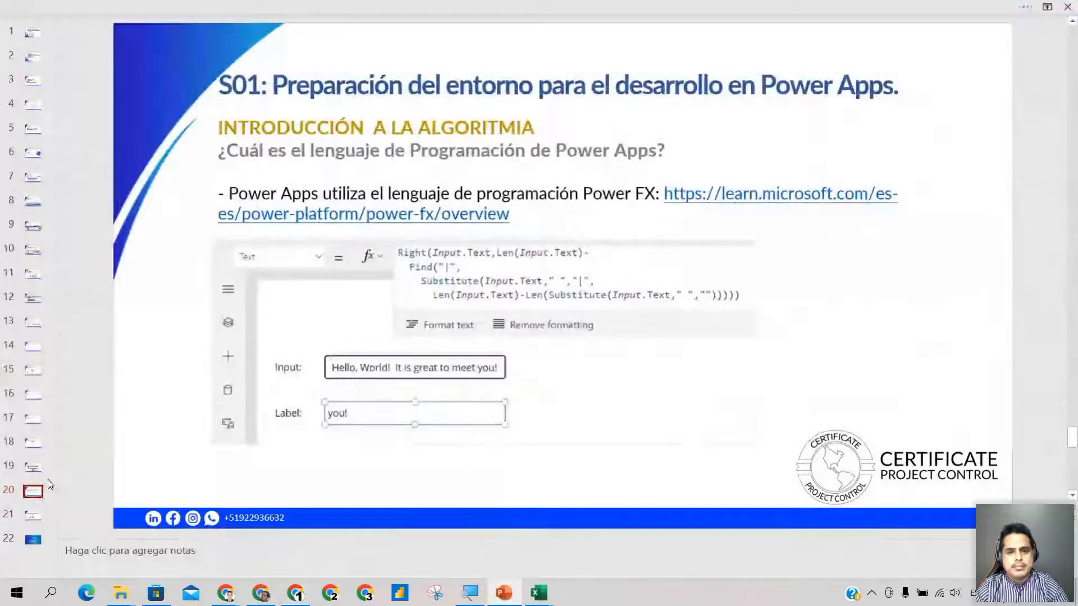
pyautogui.click(33, 515)
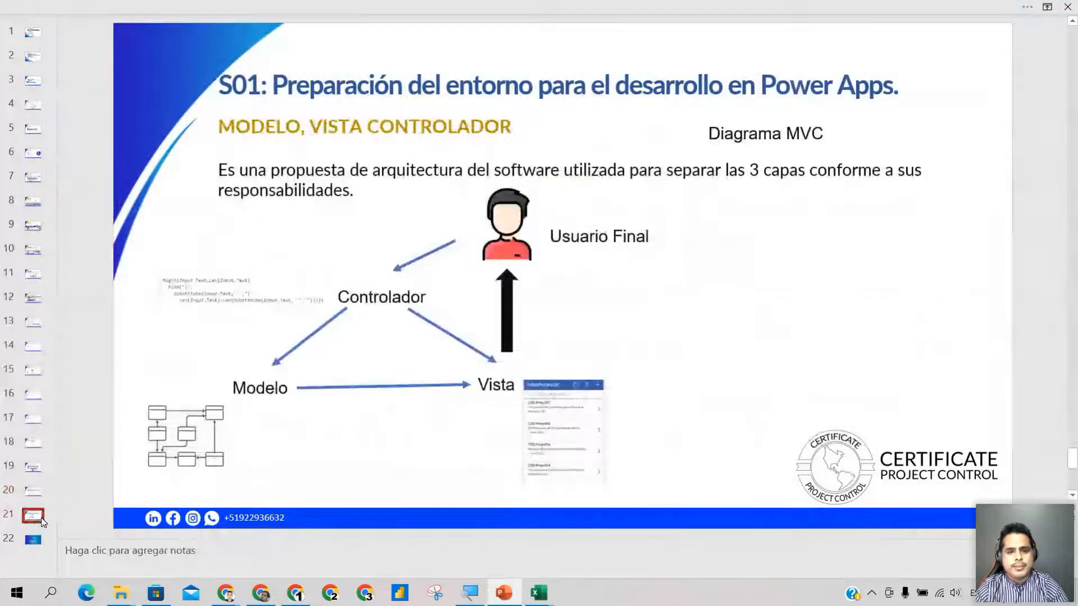
pyautogui.click(24, 493)
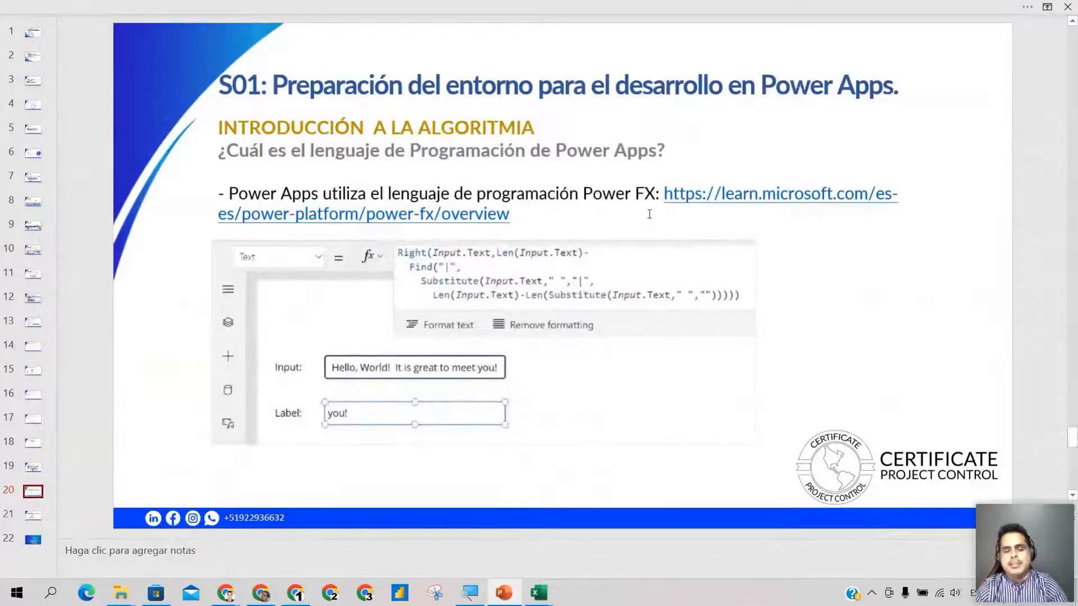
pyautogui.keyDown('ctrl'); pyautogui.scroll(2, 649, 214); pyautogui.keyUp('ctrl')
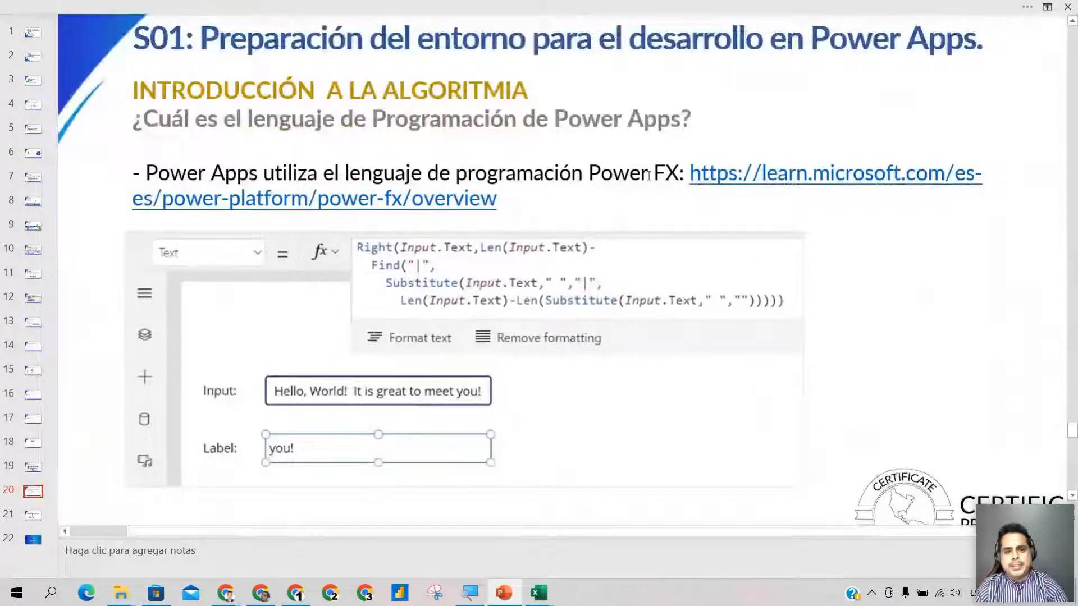